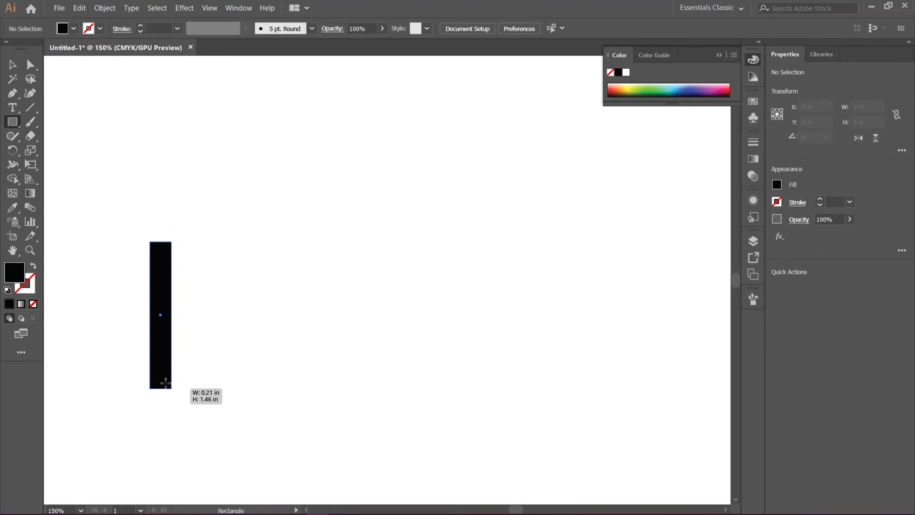
- Duplicate the vertical black bar twice to its right in the same line, giving three evenly spaced bars about 0.48 in apart
{"action": "left_click", "coordinate": [15, 66]}
{"action": "left_click", "coordinate": [201, 343]}
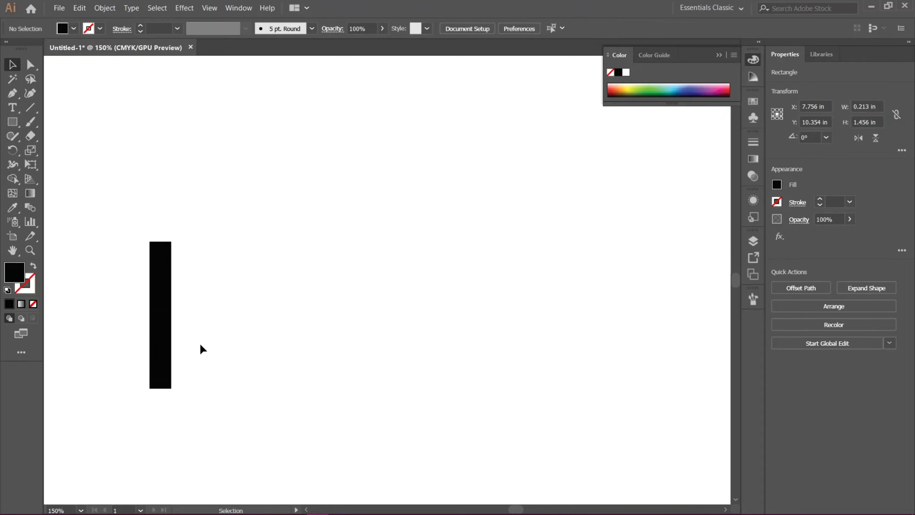
{"action": "left_click_drag", "start_coordinate": [164, 362], "coordinate": [253, 356]}
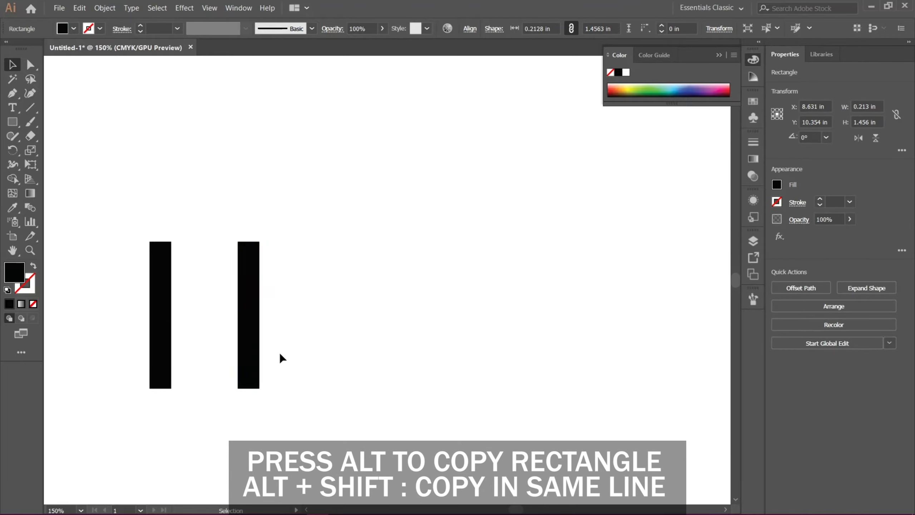
{"action": "left_click", "coordinate": [270, 356]}
{"action": "left_click", "coordinate": [252, 348]}
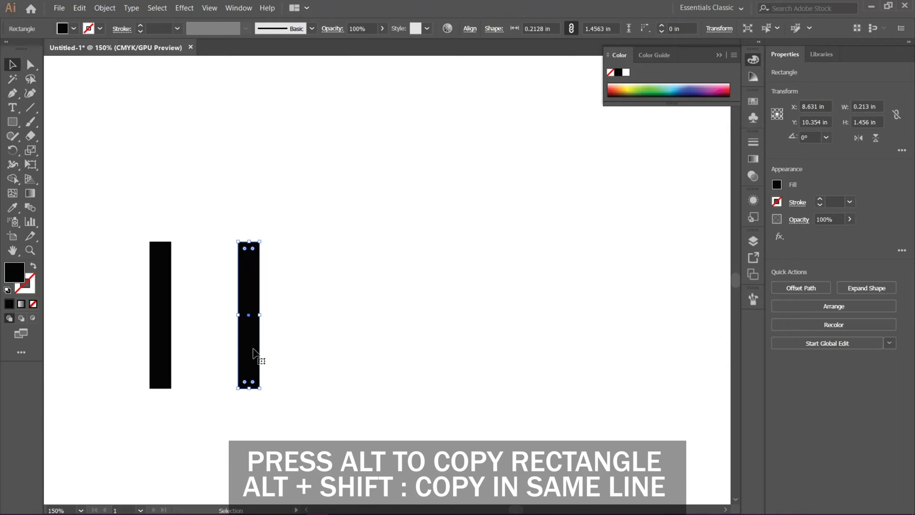
{"action": "left_click_drag", "start_coordinate": [256, 353], "coordinate": [208, 346]}
{"action": "left_click", "coordinate": [282, 359]}
{"action": "left_click", "coordinate": [258, 359]}
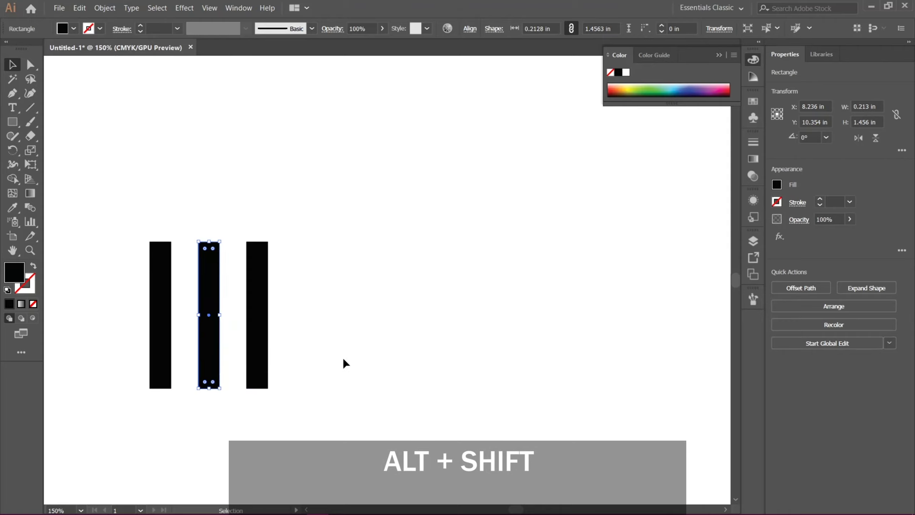
{"action": "left_click", "coordinate": [343, 361]}
- Create a horizontal bar about 4 in long across the upper part of the three bars from a rotated copy of the left bar
{"action": "left_click_drag", "start_coordinate": [161, 308], "coordinate": [163, 195]}
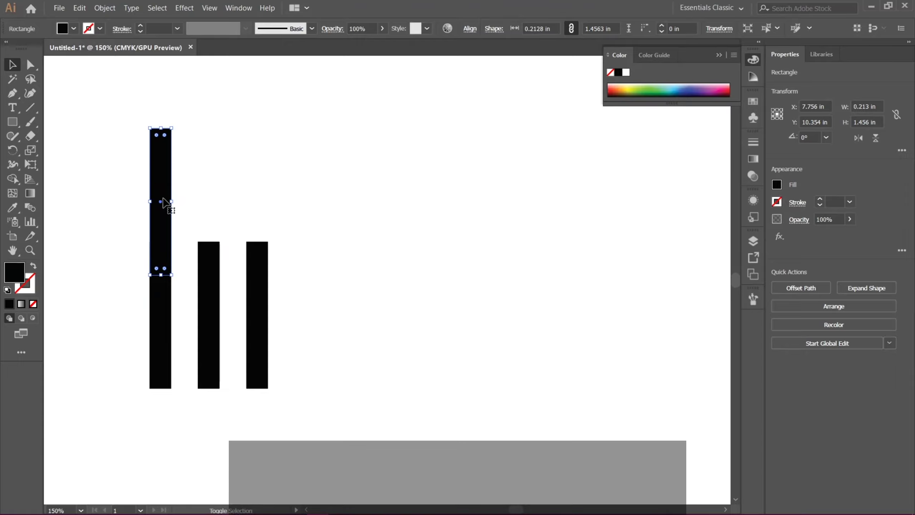
{"action": "left_click_drag", "start_coordinate": [176, 125], "coordinate": [257, 232]}
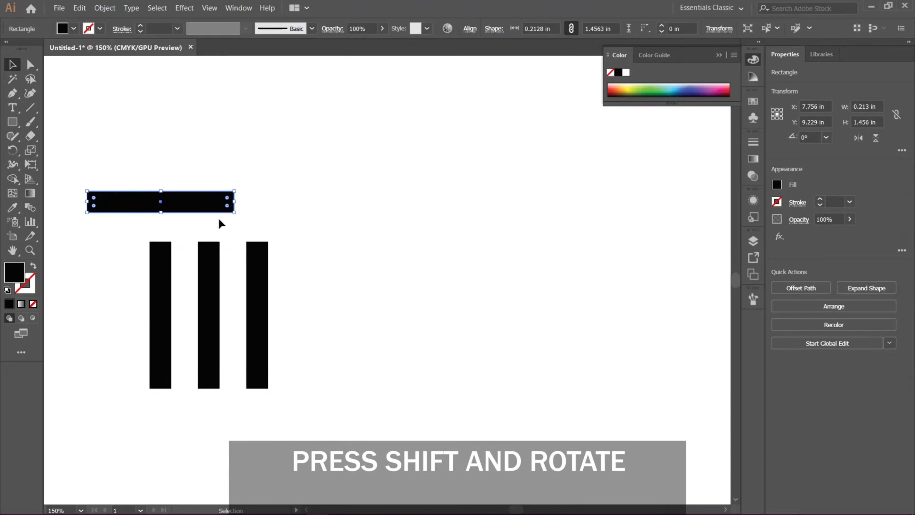
{"action": "left_click_drag", "start_coordinate": [193, 197], "coordinate": [537, 309]}
{"action": "left_click_drag", "start_coordinate": [282, 283], "coordinate": [281, 276]}
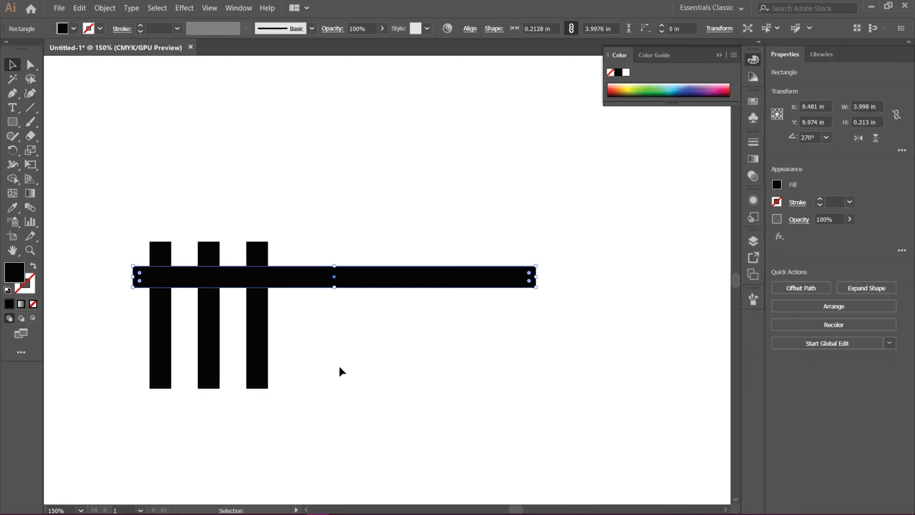
{"action": "left_click", "coordinate": [339, 365]}
- Shorten the middle vertical bar to about 0.53 in high and place it hanging from the horizontal bar
{"action": "key", "text": "ctrl+plus"}
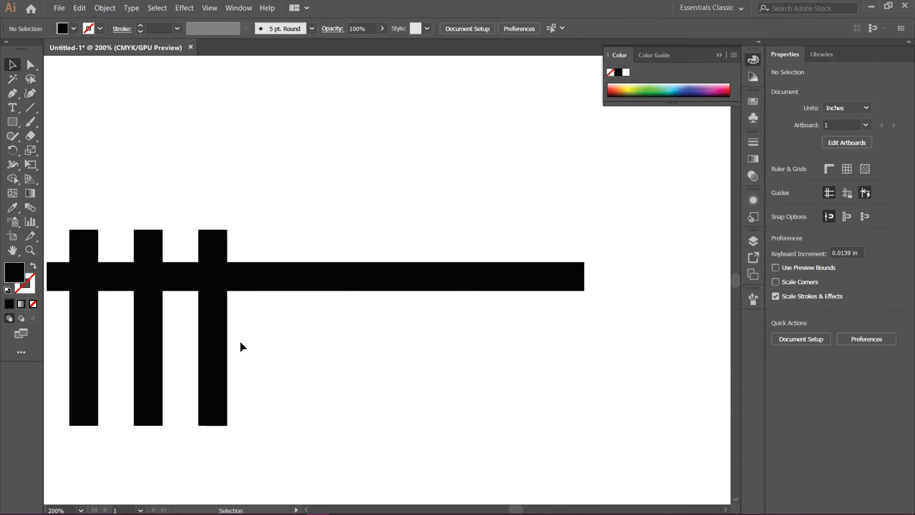
{"action": "left_click_drag", "start_coordinate": [186, 362], "coordinate": [317, 303]}
{"action": "left_click", "coordinate": [293, 314]}
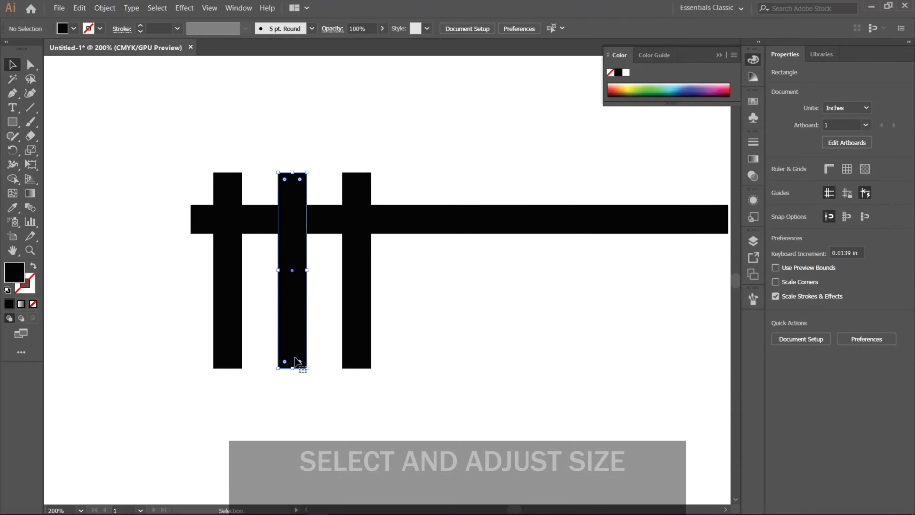
{"action": "left_click_drag", "start_coordinate": [293, 368], "coordinate": [293, 270]}
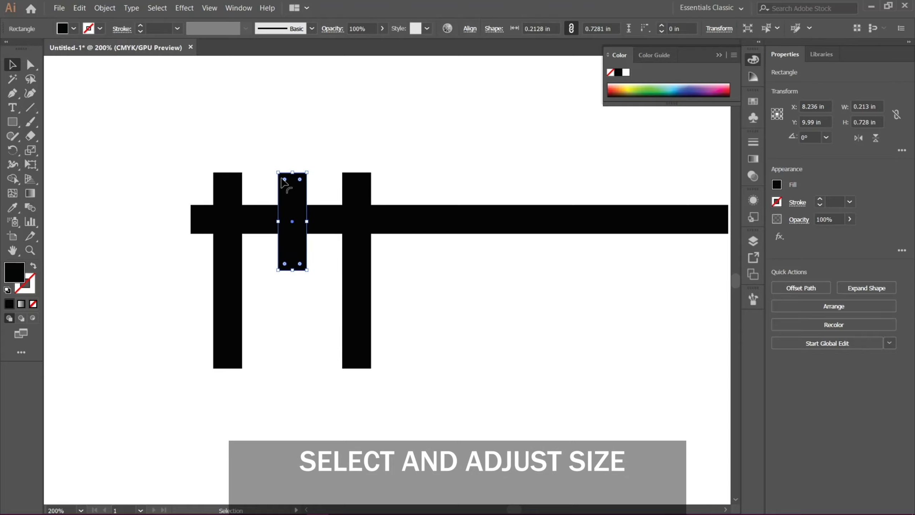
{"action": "left_click_drag", "start_coordinate": [294, 172], "coordinate": [293, 199]}
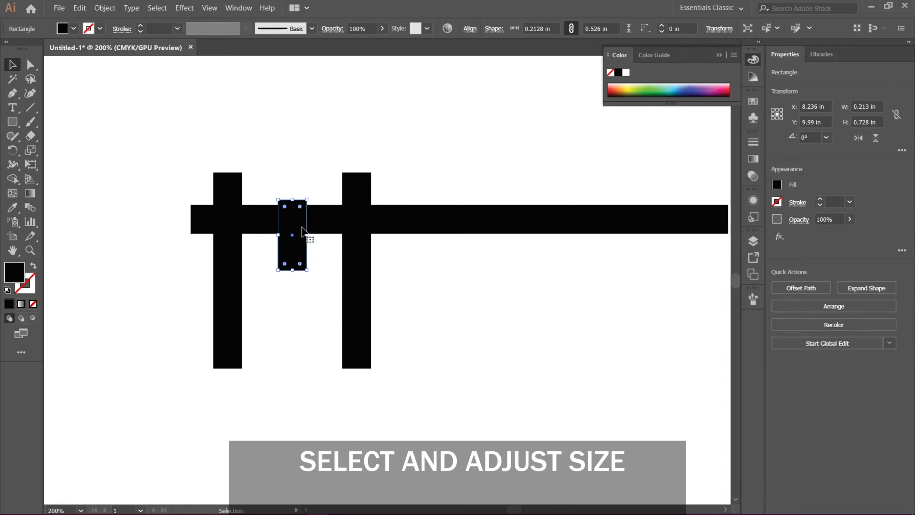
{"action": "left_click_drag", "start_coordinate": [293, 248], "coordinate": [304, 254]}
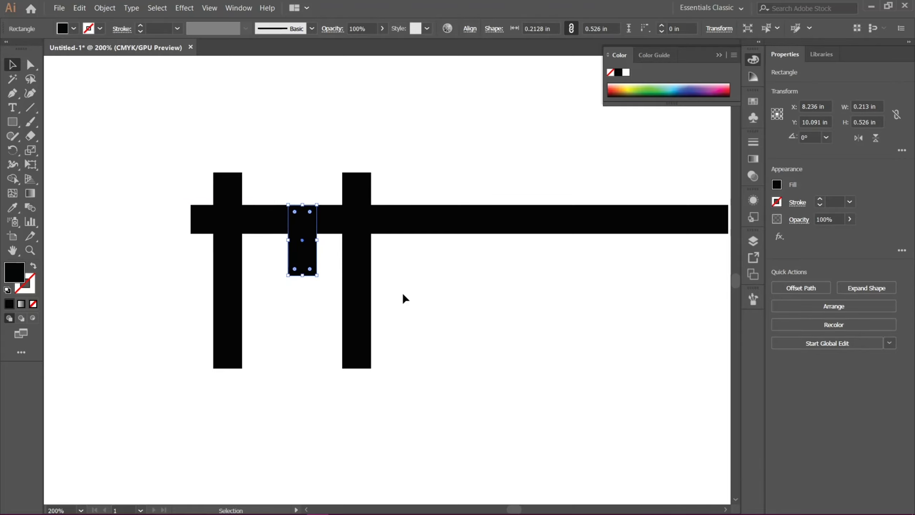
- Move the right vertical bar farther right along the horizontal bar, to about X 9.195 in
{"action": "key", "text": "ctrl+h"}
{"action": "key", "text": "ctrl+shift+a"}
{"action": "left_click_drag", "start_coordinate": [359, 306], "coordinate": [425, 307]}
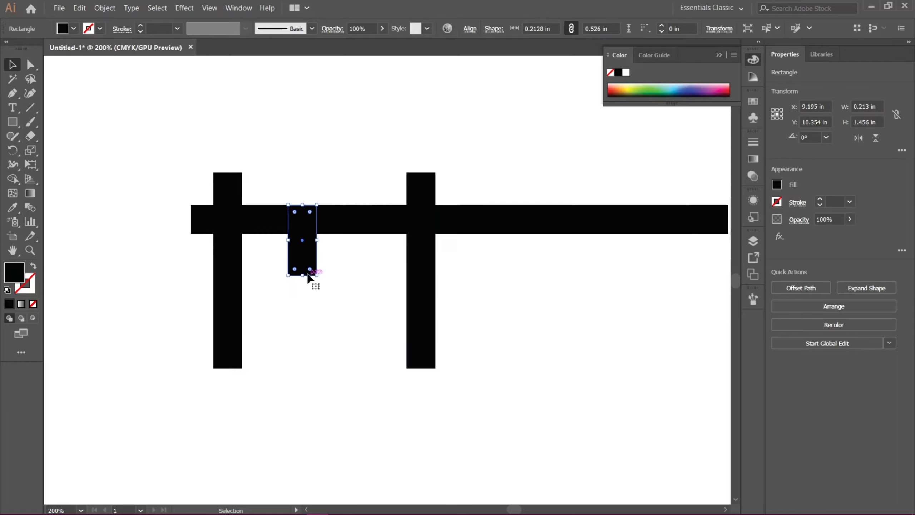
- Build a C-shaped form about 0.5 in wide below the short hanging bar from upright and rotated copies of it
{"action": "left_click_drag", "start_coordinate": [306, 267], "coordinate": [292, 337]}
{"action": "left_click", "coordinate": [331, 337]}
{"action": "left_click", "coordinate": [304, 297]}
{"action": "left_click", "coordinate": [353, 343]}
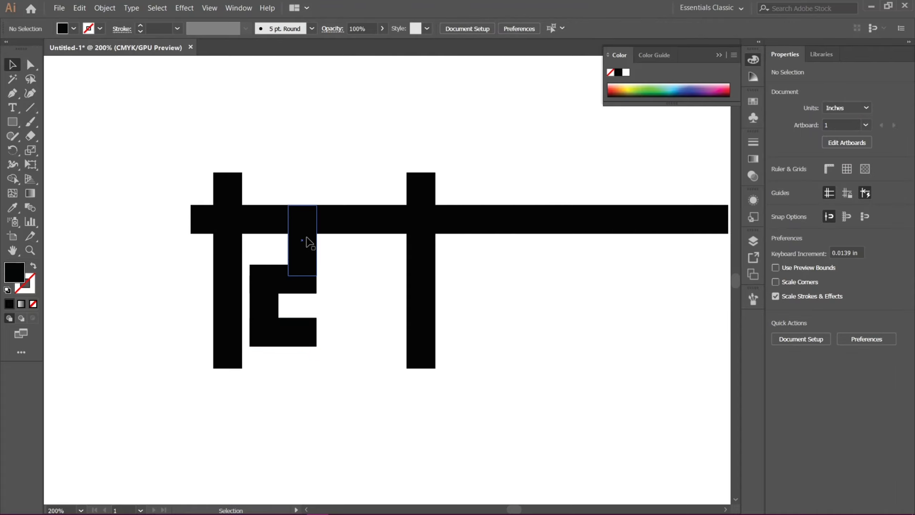
- Copy the short hanging bar down to the end of the C shape's lower arm and shorten the copy to about 0.38 in
{"action": "left_click", "coordinate": [312, 241]}
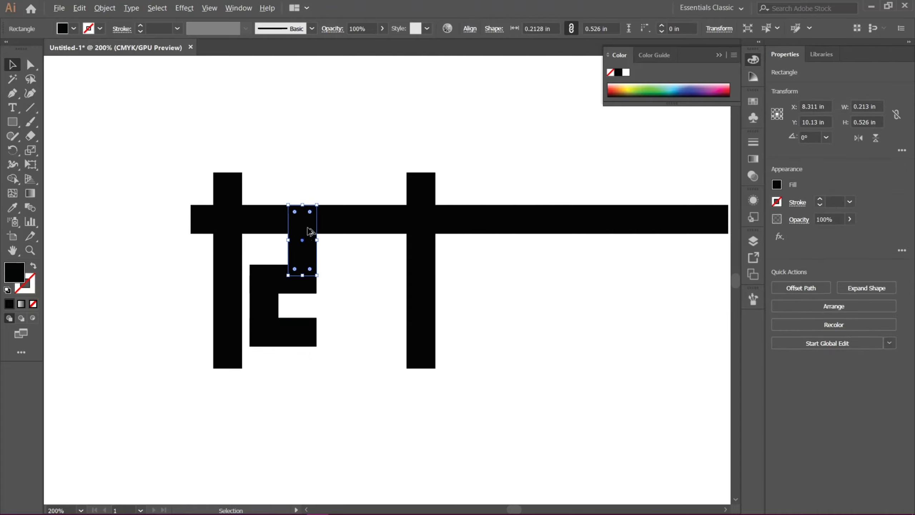
{"action": "left_click_drag", "start_coordinate": [311, 231], "coordinate": [309, 343]}
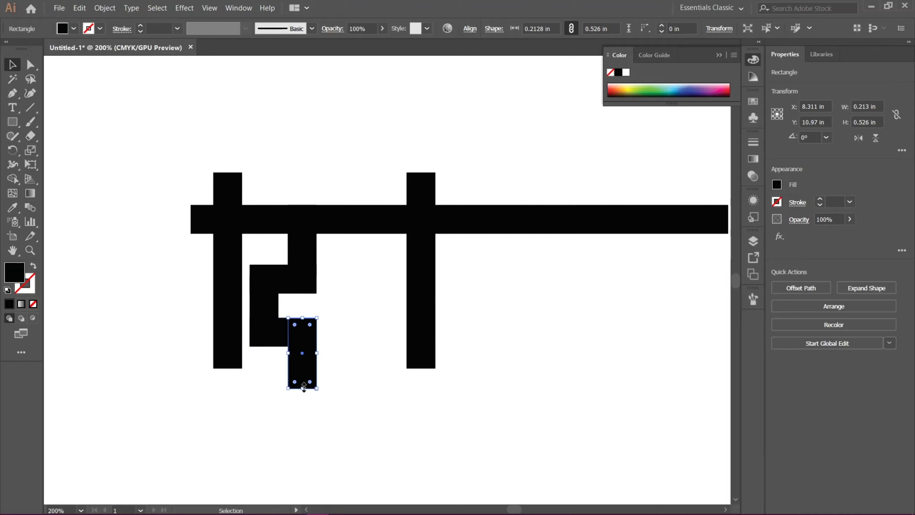
{"action": "left_click_drag", "start_coordinate": [303, 387], "coordinate": [303, 368]}
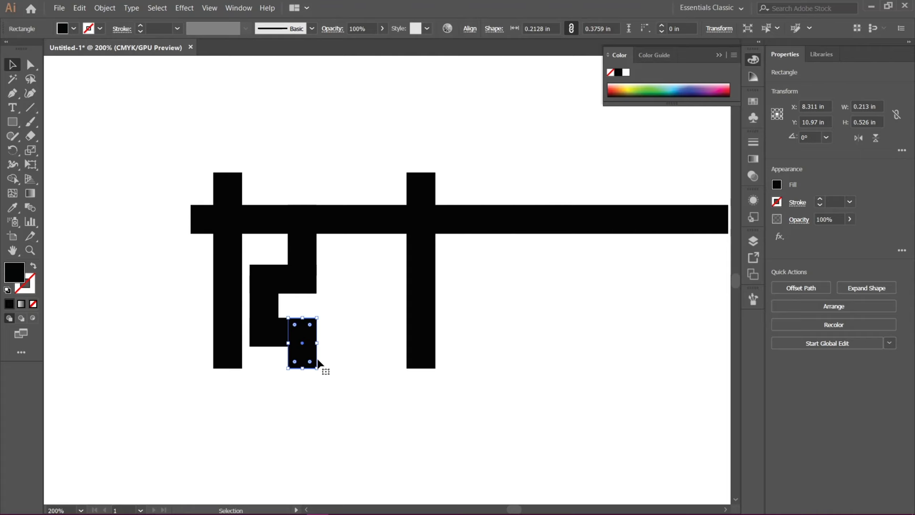
{"action": "left_click", "coordinate": [356, 343]}
- Move the left vertical bar slightly left to widen its gap to the C shape
{"action": "left_click_drag", "start_coordinate": [371, 311], "coordinate": [376, 337]}
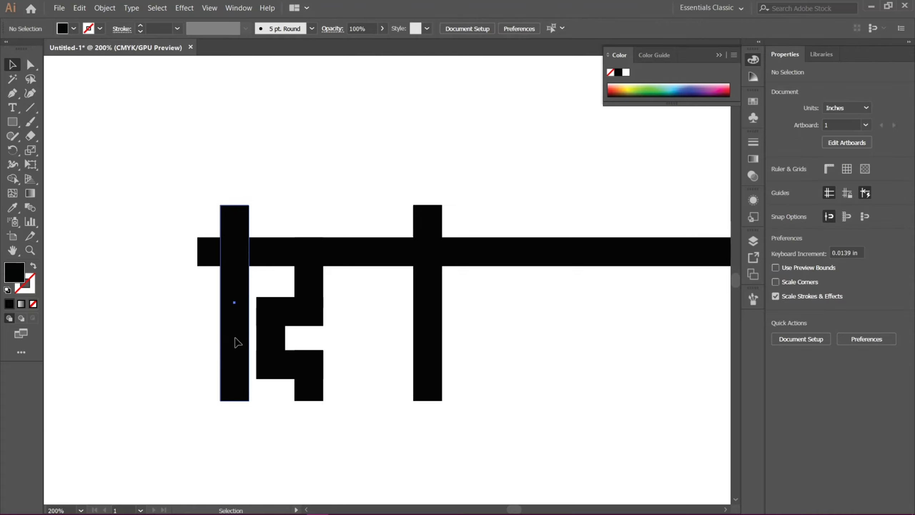
{"action": "left_click_drag", "start_coordinate": [238, 343], "coordinate": [230, 342]}
{"action": "left_click", "coordinate": [396, 315]}
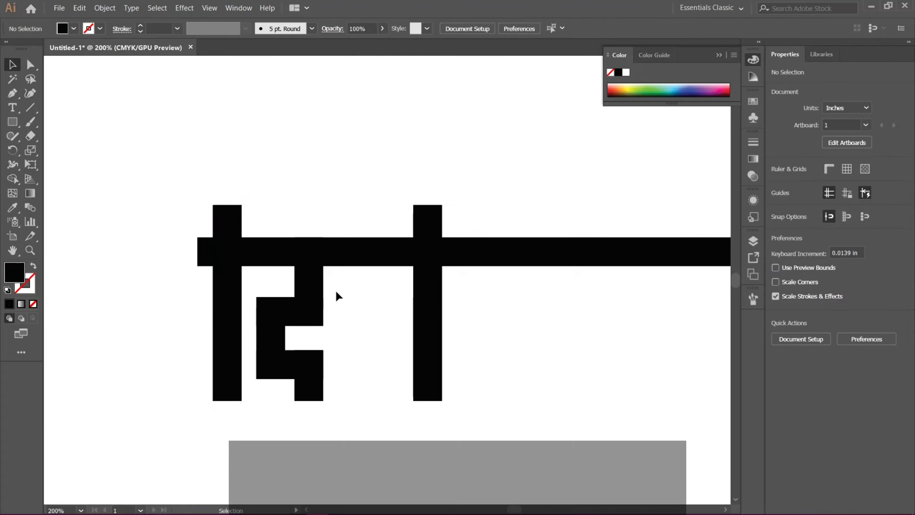
- Move the C shape's rectangles and the short tail beneath them up together, closer to the horizontal bar
{"action": "left_click", "coordinate": [266, 359]}
{"action": "left_click", "coordinate": [311, 364], "text": "shift"}
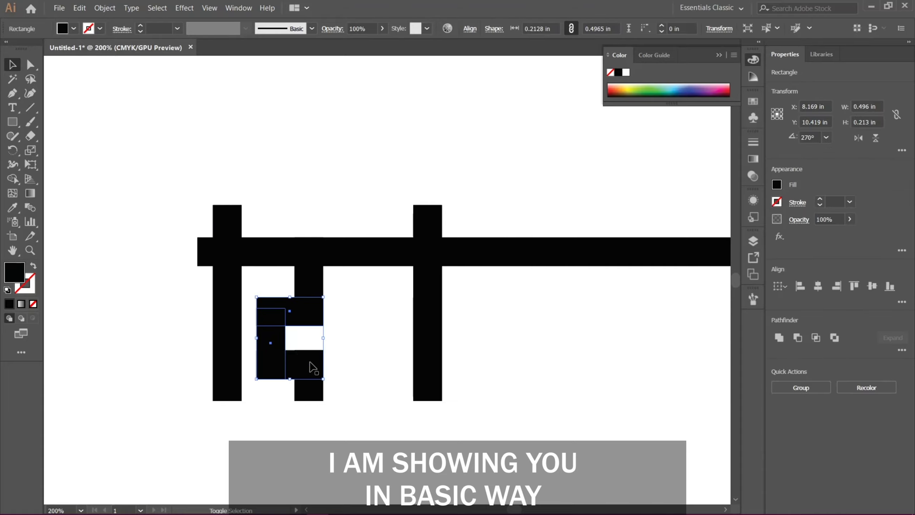
{"action": "left_click", "coordinate": [314, 400], "text": "shift"}
{"action": "left_click_drag", "start_coordinate": [313, 400], "coordinate": [314, 378]}
{"action": "left_click", "coordinate": [371, 336]}
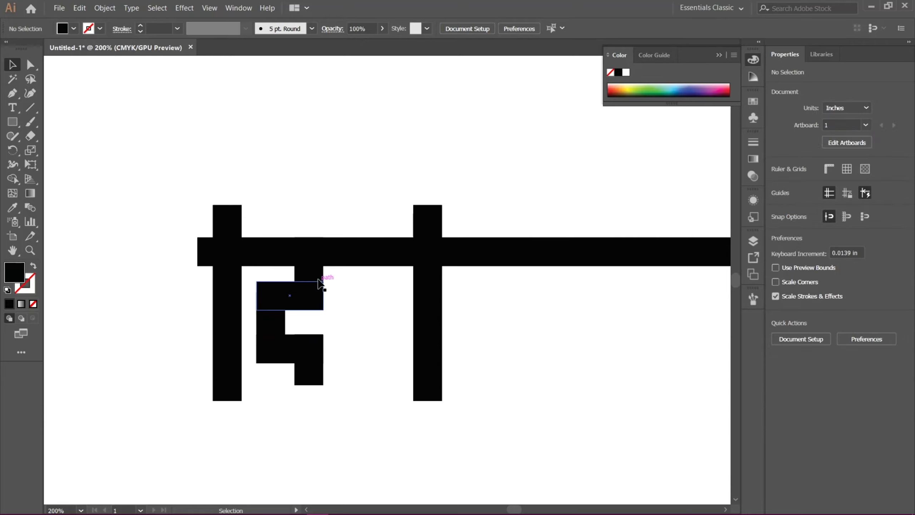
- Extend the short hanging bar upward to about 1.01 in high and the left vertical bar upward to about 1.7 in, with level tops
{"action": "left_click", "coordinate": [312, 252]}
{"action": "left_click_drag", "start_coordinate": [309, 238], "coordinate": [309, 172]}
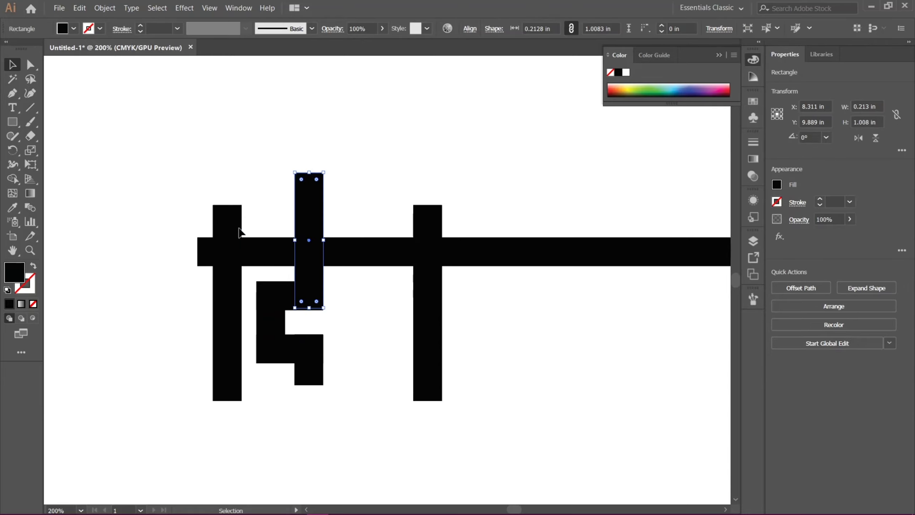
{"action": "left_click", "coordinate": [239, 232]}
{"action": "left_click_drag", "start_coordinate": [230, 205], "coordinate": [229, 173]}
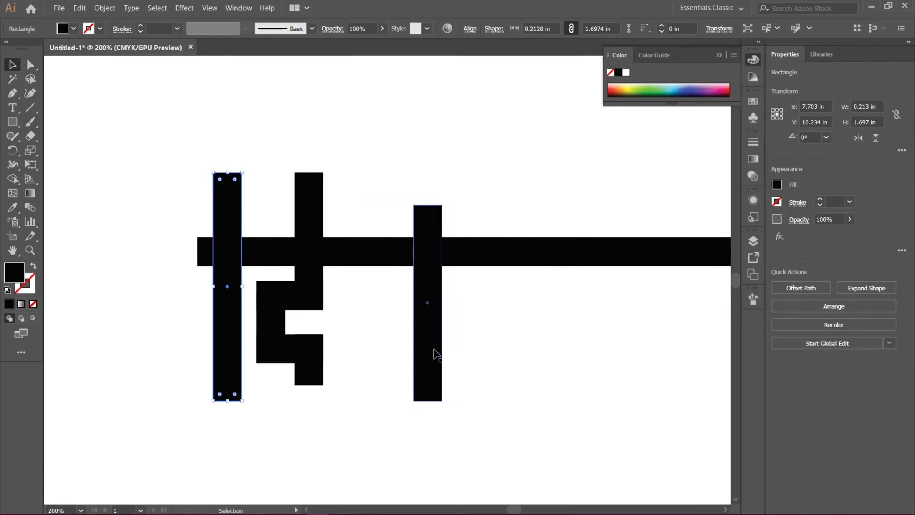
- Copy the C shape's upper arm to the top and stretch it to connect the left vertical bar with the extended bar
{"action": "left_click", "coordinate": [287, 302]}
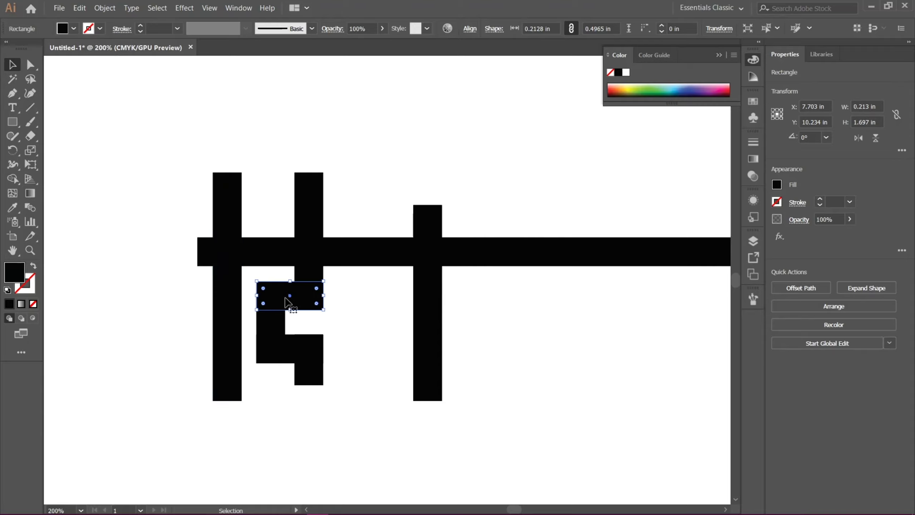
{"action": "left_click_drag", "start_coordinate": [276, 303], "coordinate": [213, 186]}
{"action": "left_click", "coordinate": [393, 113]}
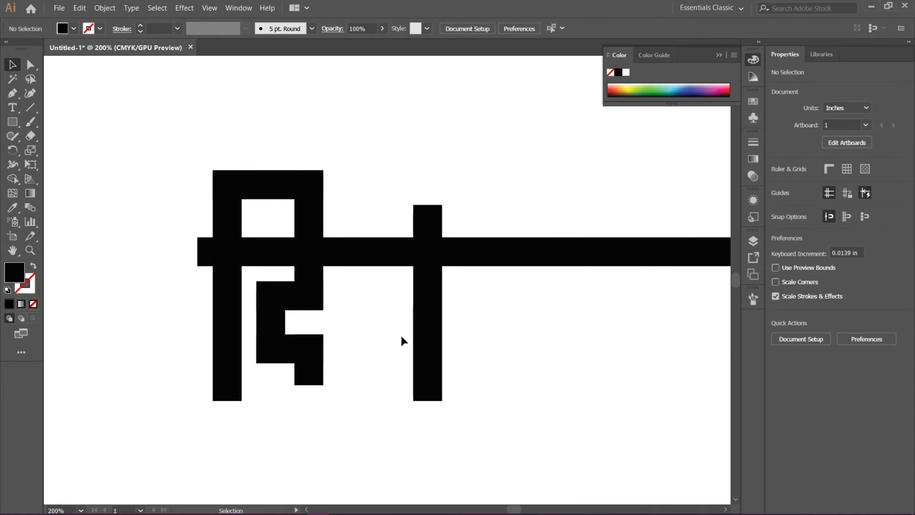
- Shorten the left vertical bar from below to about 1.58 in high, level with the bottom of the tail
{"action": "left_click_drag", "start_coordinate": [403, 342], "coordinate": [328, 296]}
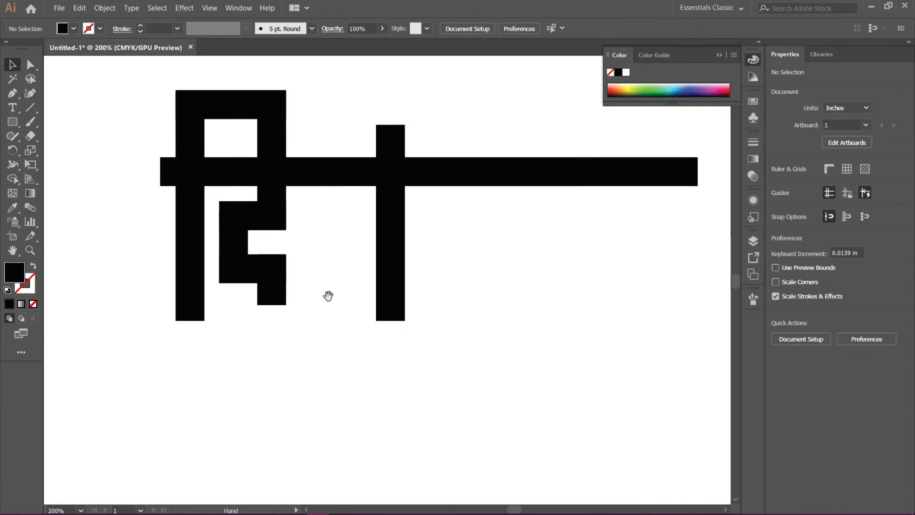
{"action": "left_click", "coordinate": [191, 319]}
{"action": "left_click_drag", "start_coordinate": [191, 320], "coordinate": [193, 305]}
{"action": "left_click", "coordinate": [379, 339]}
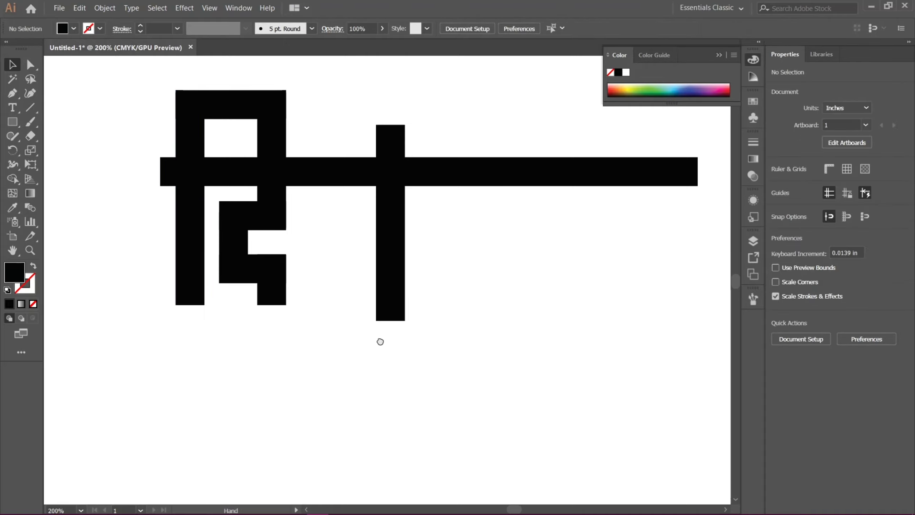
- Duplicate the C shape's three rectangles to the right, between the first letter and the right vertical bar
{"action": "left_click_drag", "start_coordinate": [382, 319], "coordinate": [335, 338]}
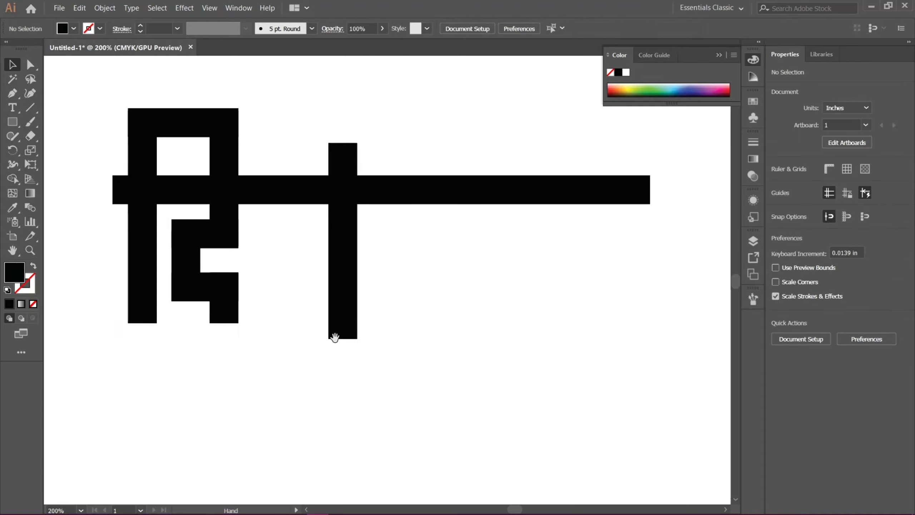
{"action": "left_click", "coordinate": [198, 291]}
{"action": "left_click", "coordinate": [183, 257], "text": "shift"}
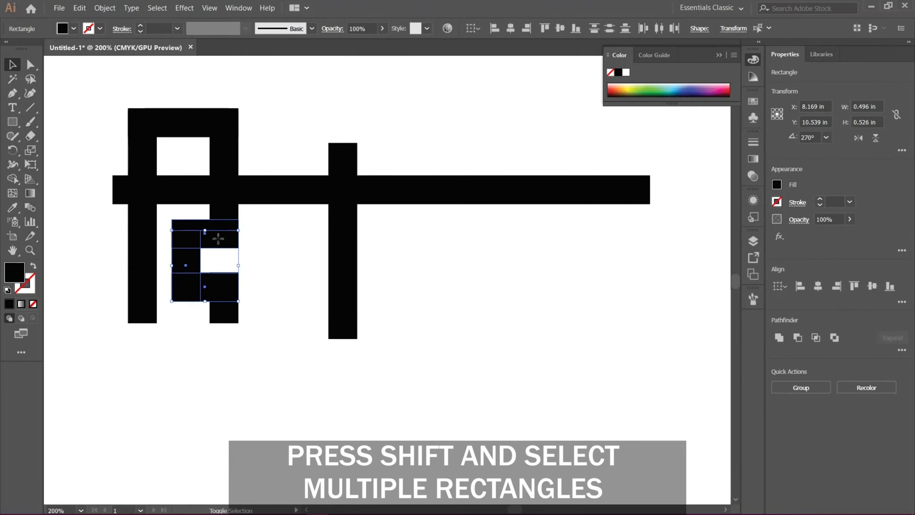
{"action": "left_click_drag", "start_coordinate": [222, 242], "coordinate": [300, 248]}
{"action": "left_click", "coordinate": [396, 269]}
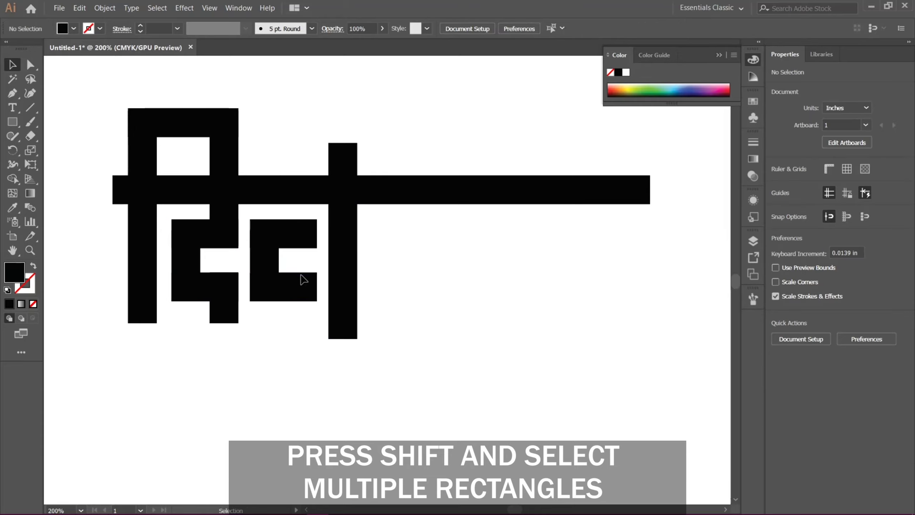
- Replace the right vertical bar with a copy of the left vertical bar placed against the open end of the second C shape
{"action": "left_click", "coordinate": [343, 290]}
{"action": "key", "text": "Delete"}
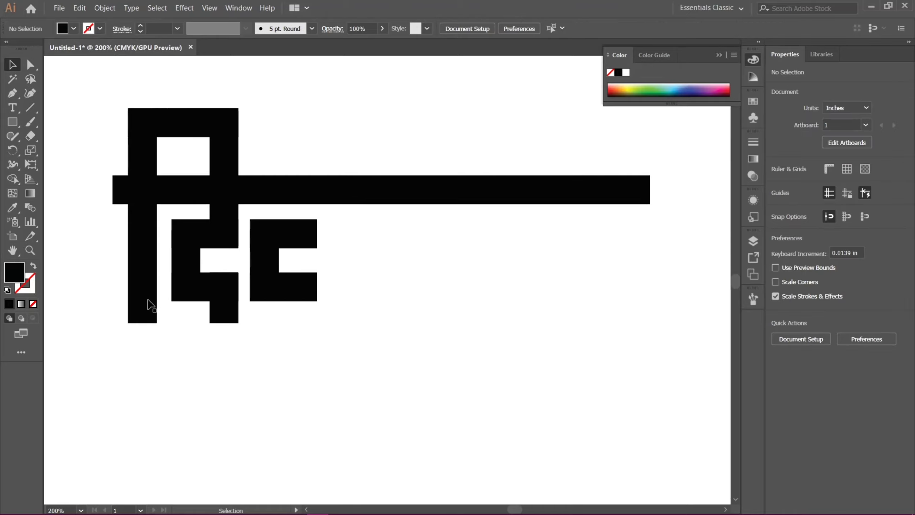
{"action": "left_click", "coordinate": [150, 304]}
{"action": "left_click_drag", "start_coordinate": [149, 292], "coordinate": [335, 295]}
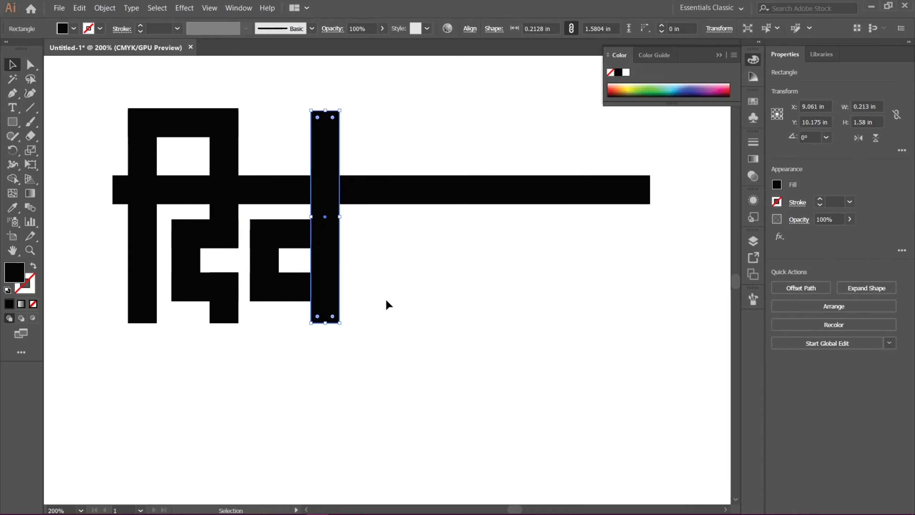
- Shorten the new vertical bar from above to about 1.08 in high, ending within the horizontal bar
{"action": "left_click", "coordinate": [346, 246]}
{"action": "left_click", "coordinate": [337, 200]}
{"action": "left_click_drag", "start_coordinate": [326, 110], "coordinate": [326, 178]}
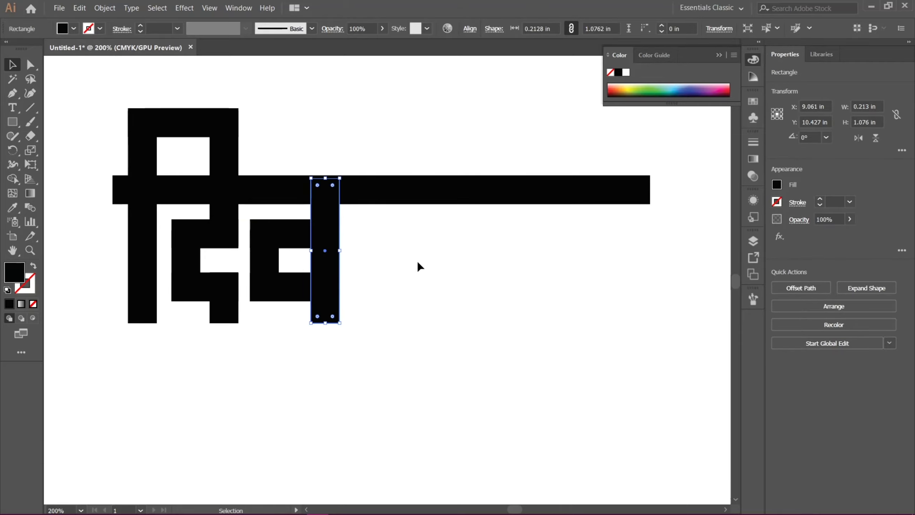
{"action": "left_click", "coordinate": [419, 266]}
- Duplicate the shortened vertical bar a small gap to its right in the same line
{"action": "left_click", "coordinate": [333, 286]}
{"action": "left_click_drag", "start_coordinate": [333, 278], "coordinate": [371, 275]}
{"action": "left_click", "coordinate": [480, 287]}
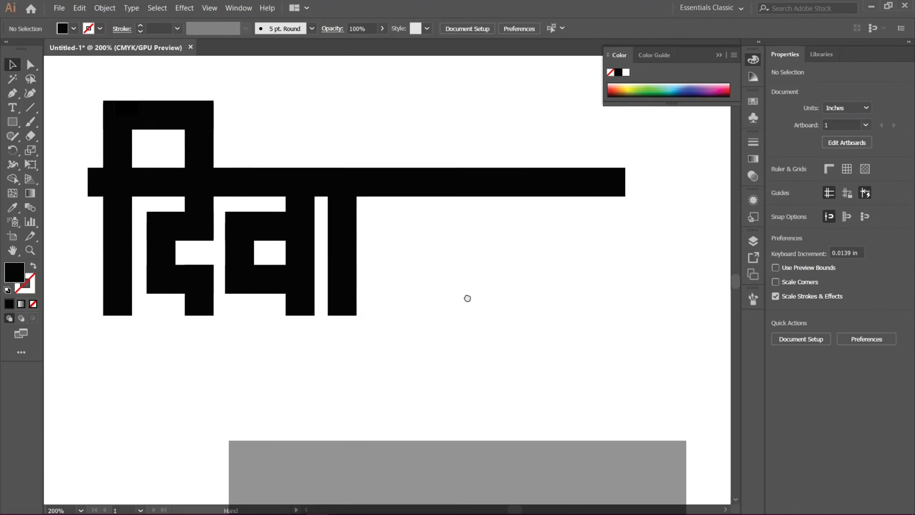
- Move the second letter's three C-shape rectangles slightly right, about 0.04 in, further into its vertical bar
{"action": "left_click", "coordinate": [238, 258]}
{"action": "left_click", "coordinate": [276, 277], "text": "shift"}
{"action": "left_click", "coordinate": [278, 235], "text": "shift"}
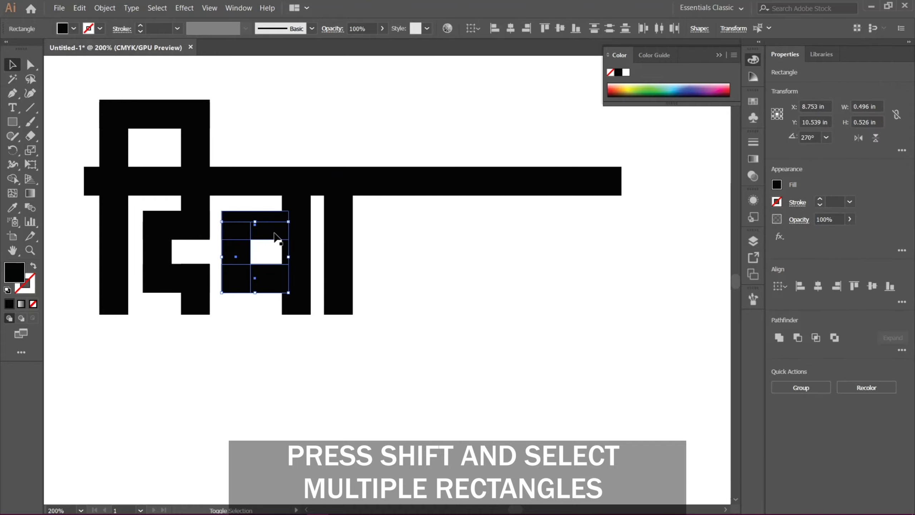
{"action": "mouse_move", "coordinate": [271, 237]}
{"action": "left_mouse_down"}
{"action": "mouse_move", "coordinate": [295, 235]}
{"action": "mouse_move", "coordinate": [276, 237]}
{"action": "left_mouse_up"}
{"action": "left_click", "coordinate": [425, 280]}
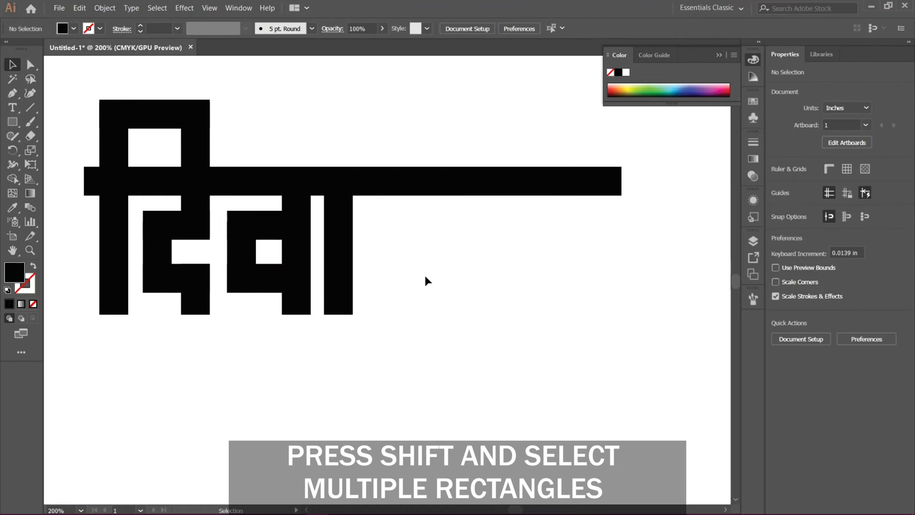
{"action": "left_click_drag", "start_coordinate": [416, 282], "coordinate": [418, 292]}
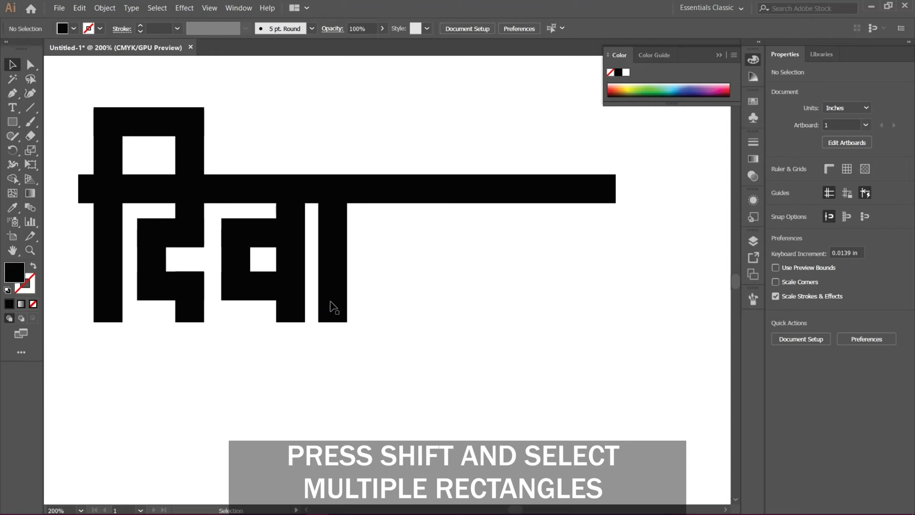
- Duplicate the second letter's three C-shape rectangles twice to the right of the last vertical bar, overlapping them into a double loop
{"action": "left_click", "coordinate": [255, 296]}
{"action": "left_click", "coordinate": [260, 246], "text": "shift"}
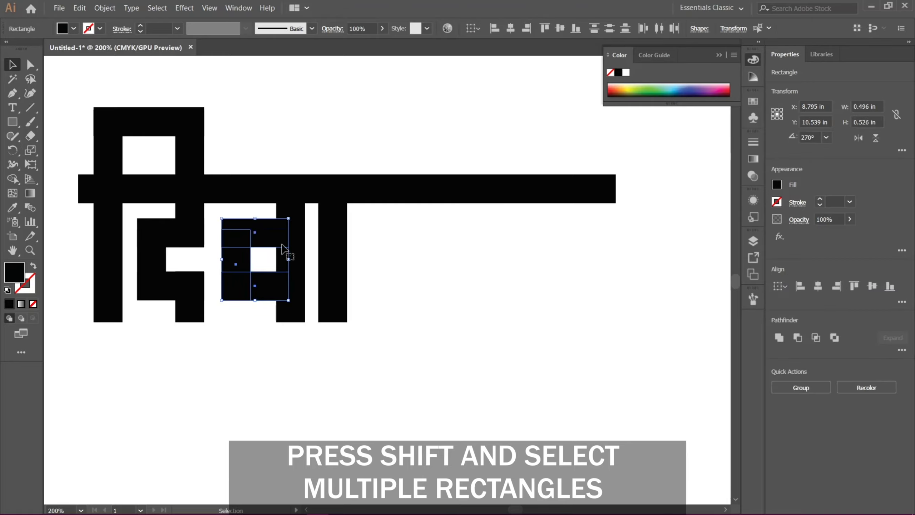
{"action": "left_click_drag", "start_coordinate": [271, 244], "coordinate": [464, 262]}
{"action": "left_click", "coordinate": [482, 290]}
- Close the double loop's right end with a copied short vertical rectangle, offset slightly right, and extend the upper rectangle flush with it
{"action": "left_click", "coordinate": [425, 265]}
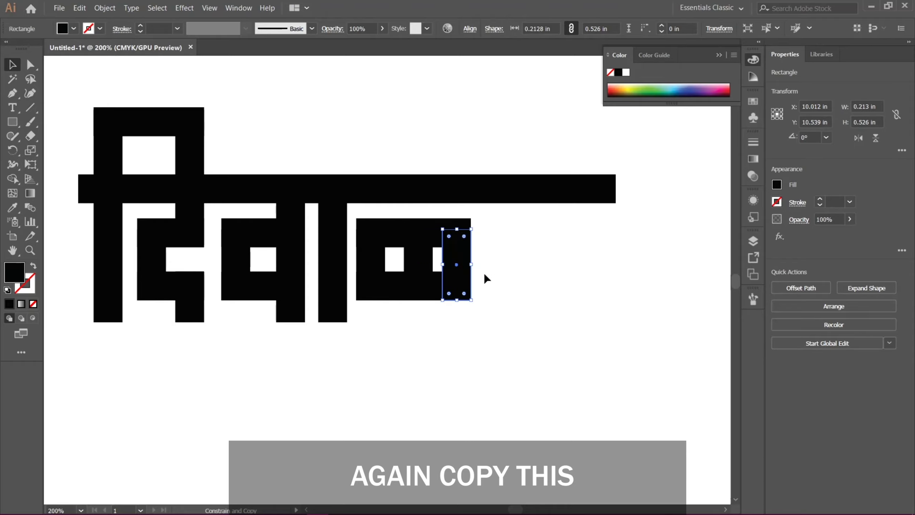
{"action": "left_click", "coordinate": [472, 299]}
{"action": "scroll", "coordinate": [483, 310], "scroll_direction": "up", "scroll_amount": 3}
{"action": "left_click_drag", "start_coordinate": [495, 321], "coordinate": [460, 334]}
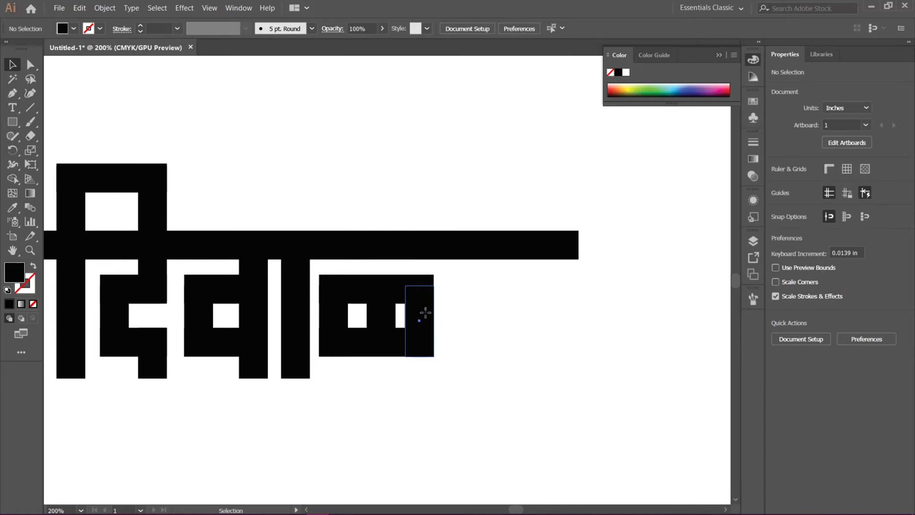
{"action": "left_click_drag", "start_coordinate": [428, 317], "coordinate": [444, 290]}
{"action": "left_click", "coordinate": [480, 323]}
{"action": "key", "text": "ctrl+shift+a"}
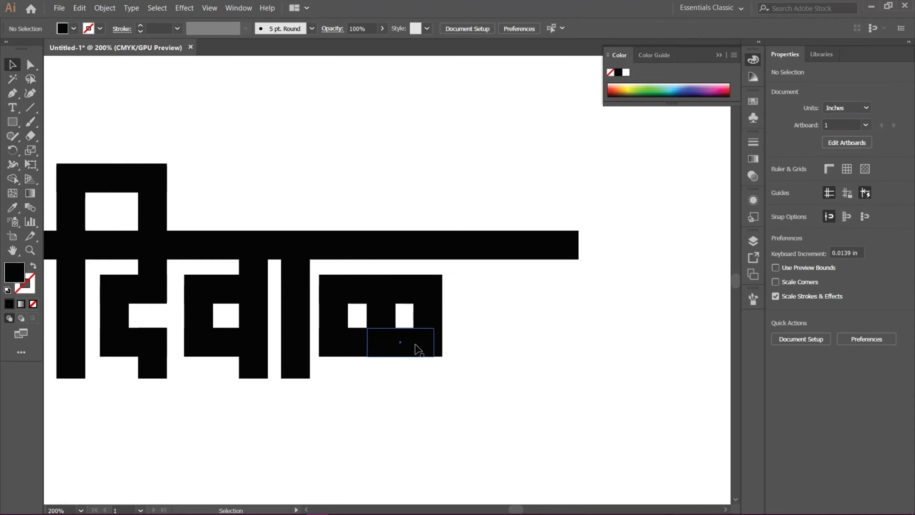
- Copy the first letter's upper-right vertical bar onto the double loop and shorten it from above to about 0.42 in, ending within the headline
{"action": "left_click_drag", "start_coordinate": [474, 293], "coordinate": [479, 319]}
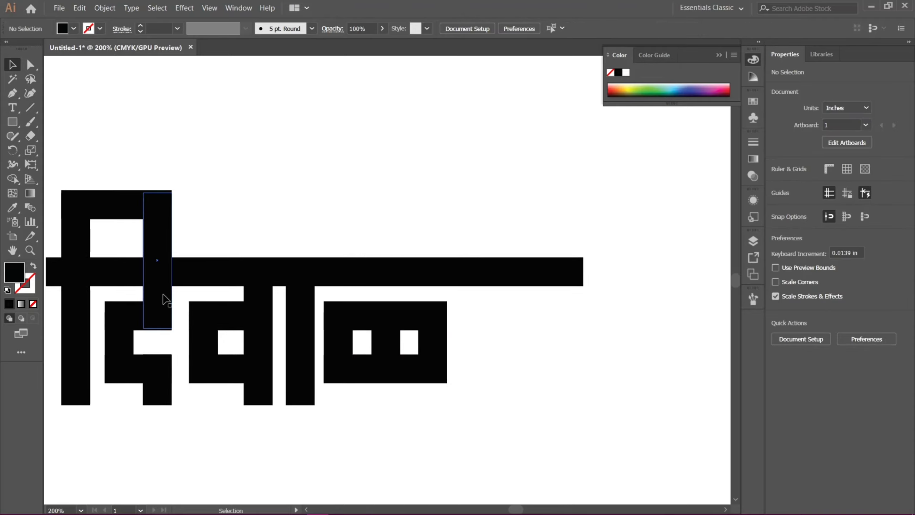
{"action": "left_click_drag", "start_coordinate": [164, 299], "coordinate": [431, 317]}
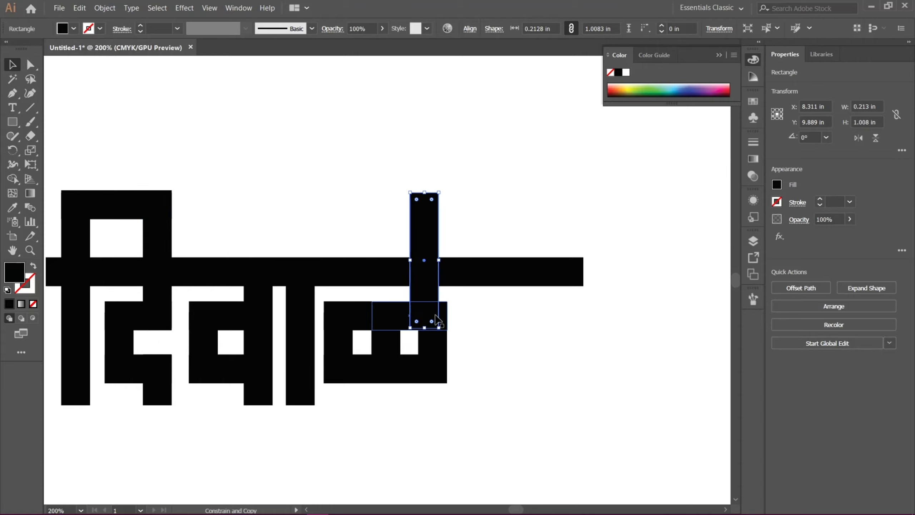
{"action": "left_click_drag", "start_coordinate": [428, 193], "coordinate": [425, 272]}
{"action": "left_click", "coordinate": [464, 235]}
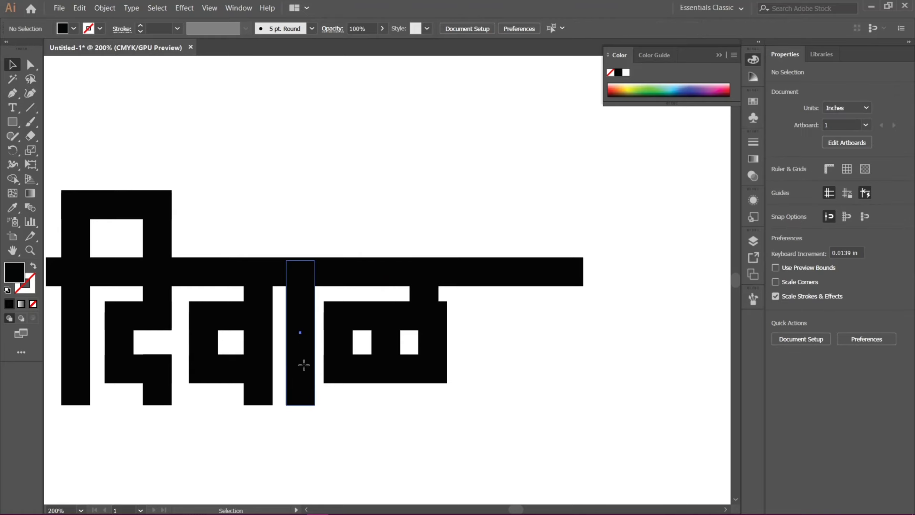
- Duplicate the standalone vertical bar to the right of the double-loop letter, leaving a small gap
{"action": "left_click_drag", "start_coordinate": [304, 365], "coordinate": [472, 378]}
{"action": "left_click", "coordinate": [532, 372]}
{"action": "scroll", "coordinate": [496, 391], "scroll_direction": "up", "scroll_amount": 2}
{"action": "scroll", "coordinate": [496, 391], "scroll_direction": "right", "scroll_amount": 2}
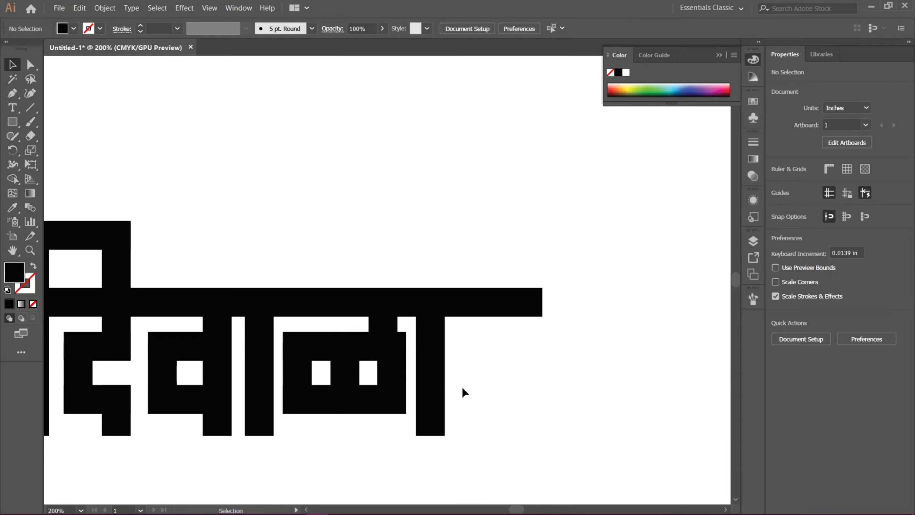
- Duplicate the first letter's top horizontal rectangle in line to the right, above the double loop and the last vertical bar
{"action": "left_click", "coordinate": [437, 372]}
{"action": "scroll", "coordinate": [262, 262], "scroll_direction": "left", "scroll_amount": 5}
{"action": "scroll", "coordinate": [261, 262], "scroll_direction": "up", "scroll_amount": 1}
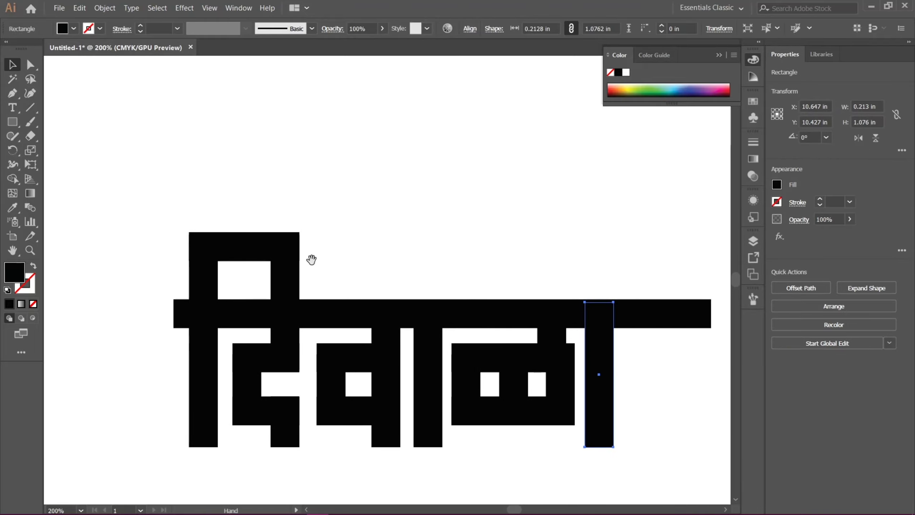
{"action": "left_click", "coordinate": [255, 257]}
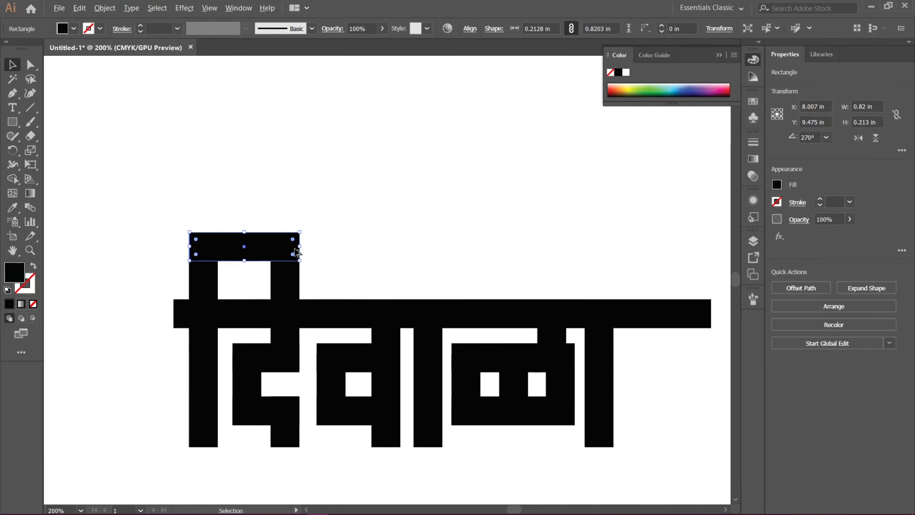
{"action": "left_click_drag", "start_coordinate": [296, 253], "coordinate": [607, 253]}
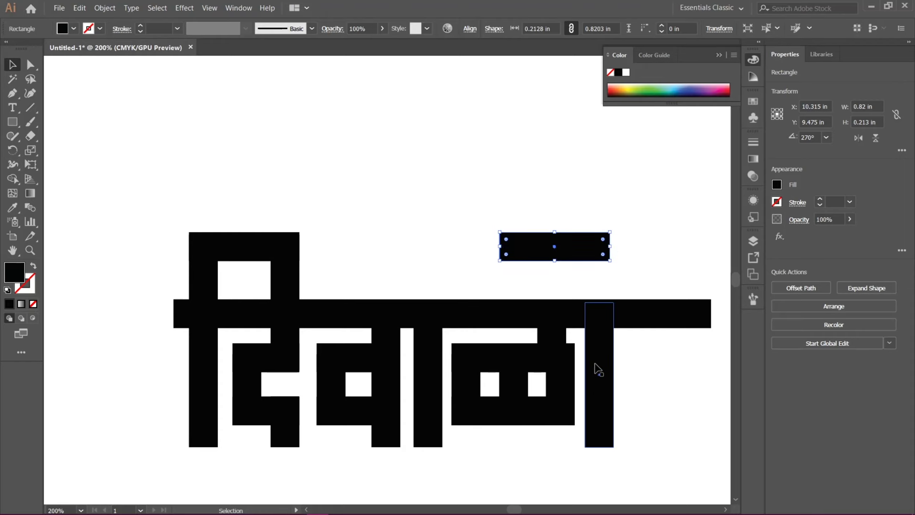
- Extend the last vertical bar upward through the headline to the top edge of the copied horizontal rectangle
{"action": "left_click", "coordinate": [595, 368]}
{"action": "left_click_drag", "start_coordinate": [599, 303], "coordinate": [597, 233]}
{"action": "left_click", "coordinate": [633, 226]}
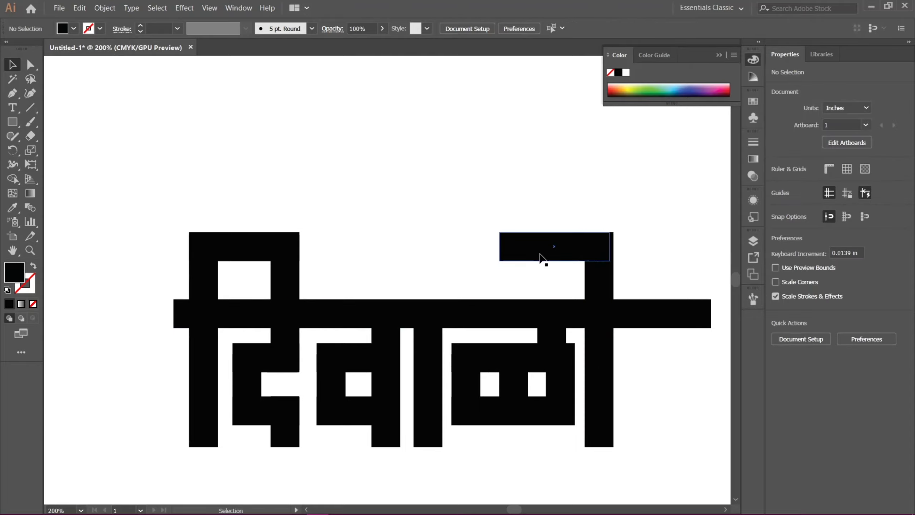
- Extend the short vertical bar above the double loop upward through the headline to meet the copied top rectangle
{"action": "left_click", "coordinate": [551, 314]}
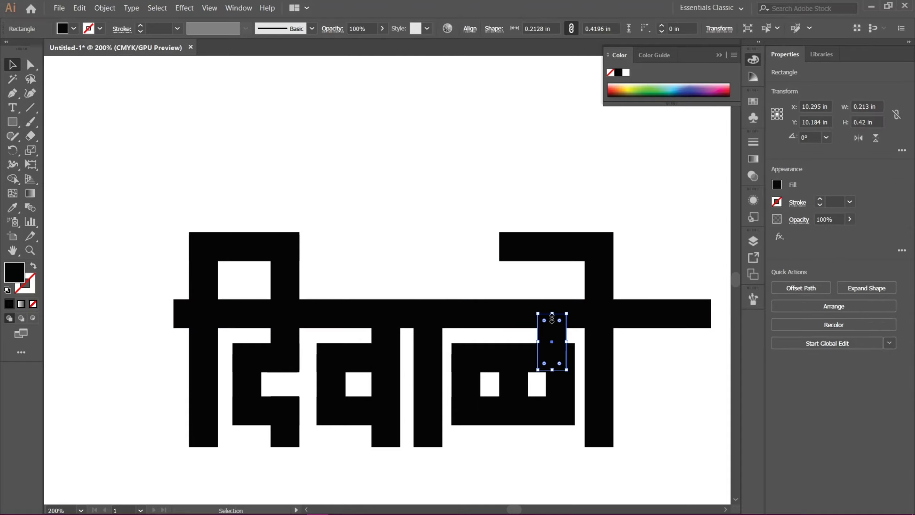
{"action": "left_click_drag", "start_coordinate": [552, 317], "coordinate": [552, 294]}
{"action": "left_click_drag", "start_coordinate": [552, 264], "coordinate": [552, 260]}
{"action": "left_click", "coordinate": [564, 175]}
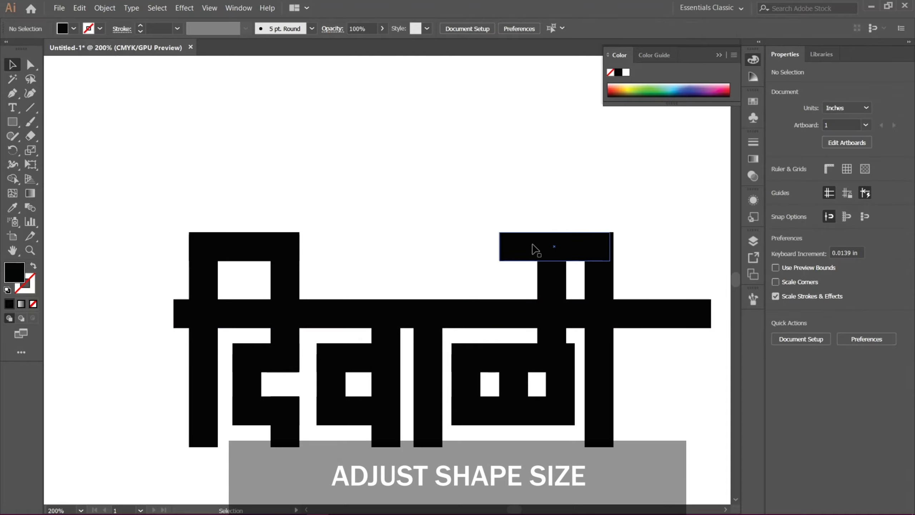
- Shorten the copied top rectangle from its left end to about 0.54 in wide, ending at the inner vertical bar
{"action": "left_click", "coordinate": [516, 252]}
{"action": "left_click_drag", "start_coordinate": [501, 247], "coordinate": [537, 251]}
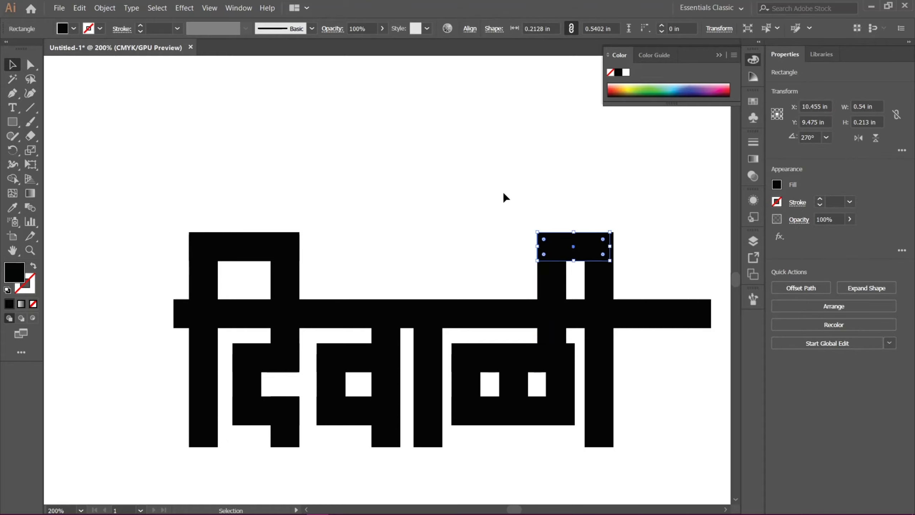
{"action": "left_click", "coordinate": [613, 392]}
- Shorten the headline bar from its right end to about 3.45 in wide, leaving a small overhang past the last vertical bar
{"action": "left_click_drag", "start_coordinate": [613, 393], "coordinate": [536, 362]}
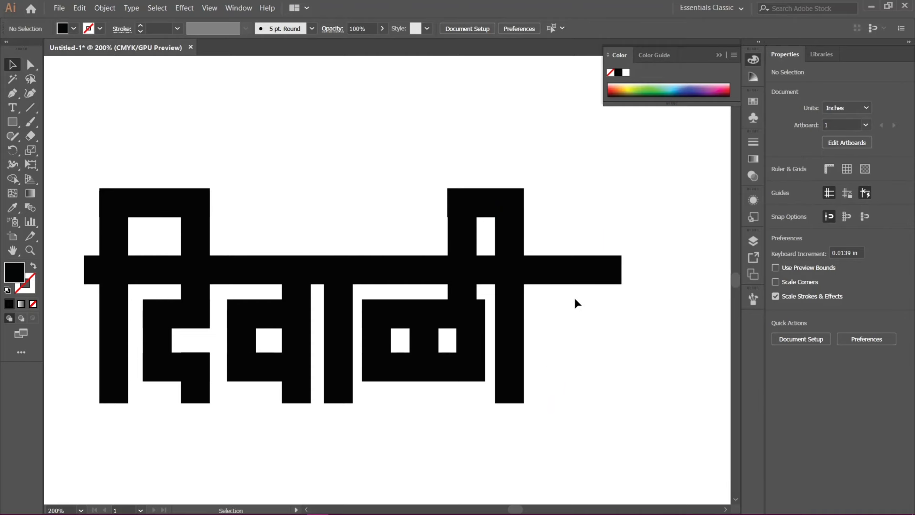
{"action": "left_click", "coordinate": [618, 269]}
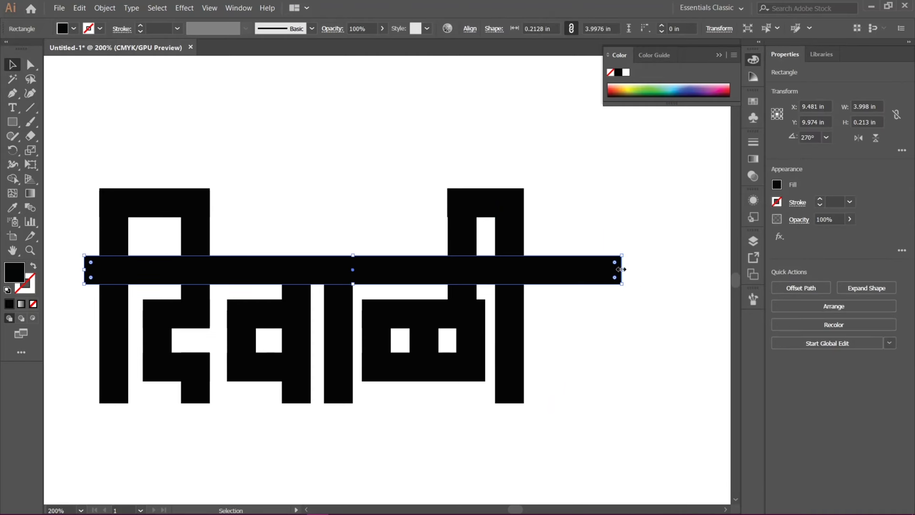
{"action": "left_click_drag", "start_coordinate": [622, 269], "coordinate": [548, 269]}
{"action": "left_click", "coordinate": [587, 317]}
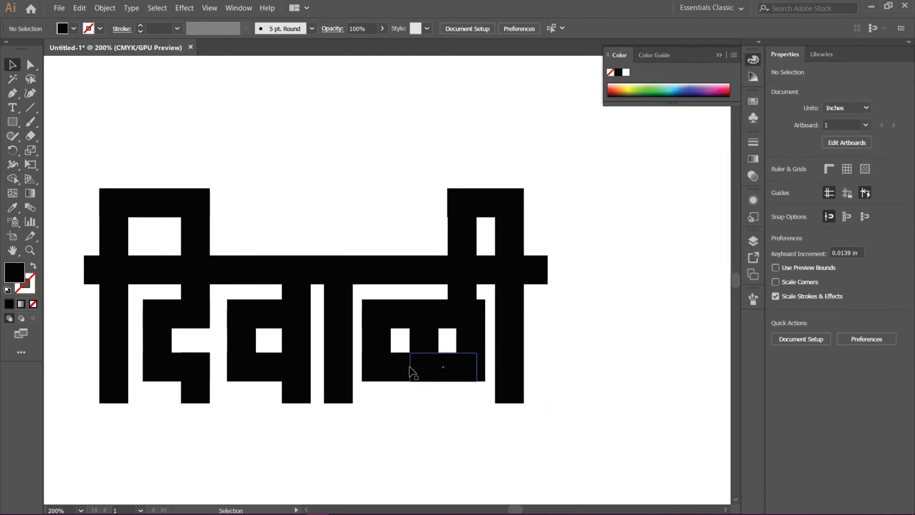
- Select all the double-loop letter's rectangles and move them straight down about 0.08 in, away from the headline
{"action": "left_click", "coordinate": [388, 374]}
{"action": "left_click", "coordinate": [378, 340], "text": "shift"}
{"action": "left_click", "coordinate": [403, 324], "text": "shift"}
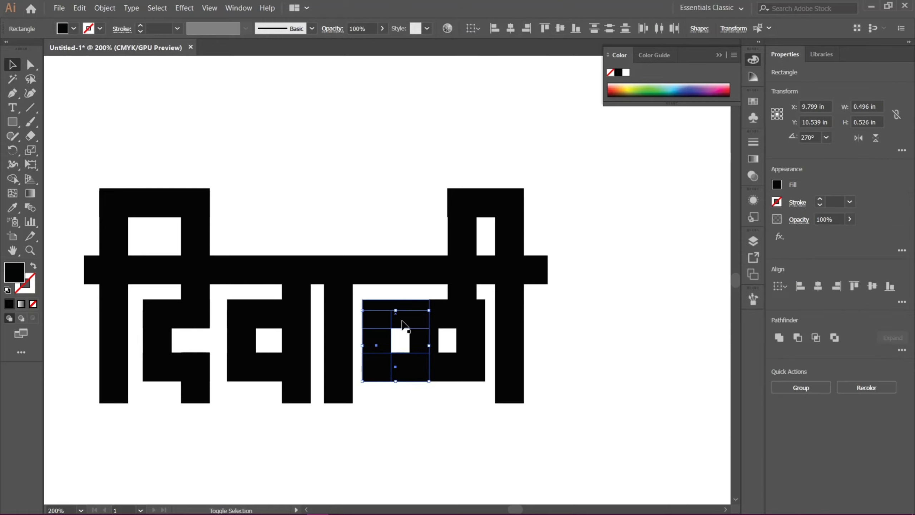
{"action": "left_click", "coordinate": [450, 364], "text": "shift"}
{"action": "left_click", "coordinate": [466, 374], "text": "shift"}
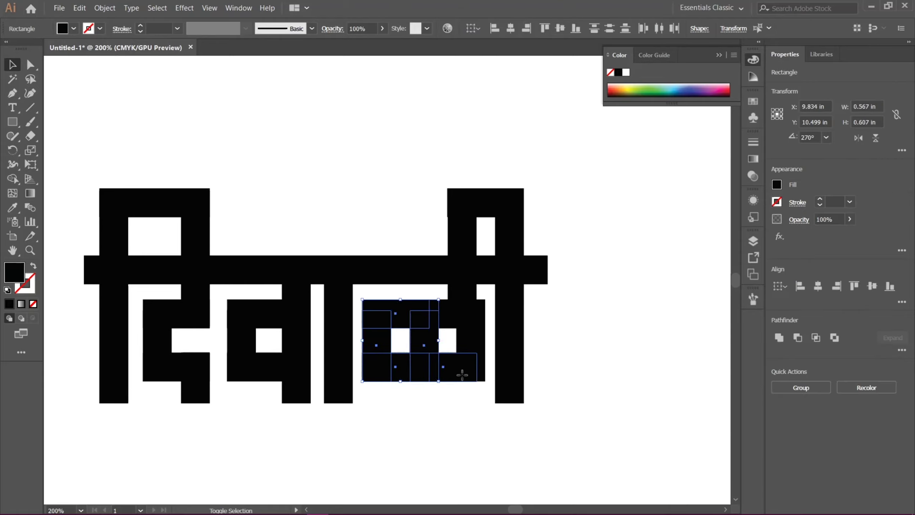
{"action": "left_click", "coordinate": [468, 339], "text": "shift"}
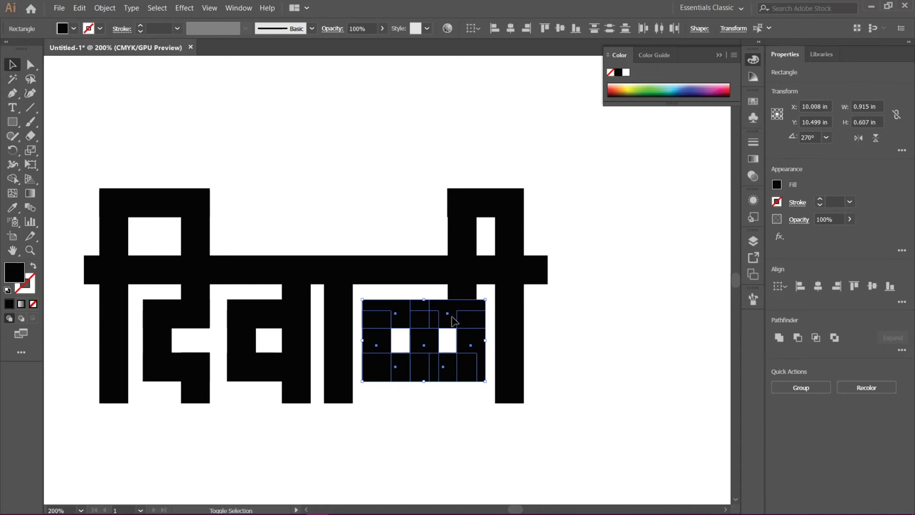
{"action": "left_click_drag", "start_coordinate": [453, 324], "coordinate": [454, 336]}
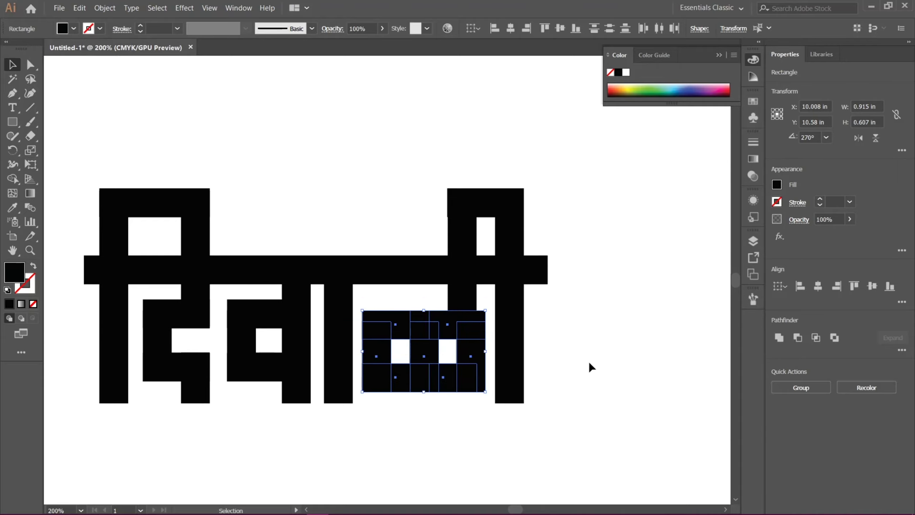
{"action": "left_click", "coordinate": [546, 357]}
{"action": "left_click_drag", "start_coordinate": [580, 370], "coordinate": [620, 381]}
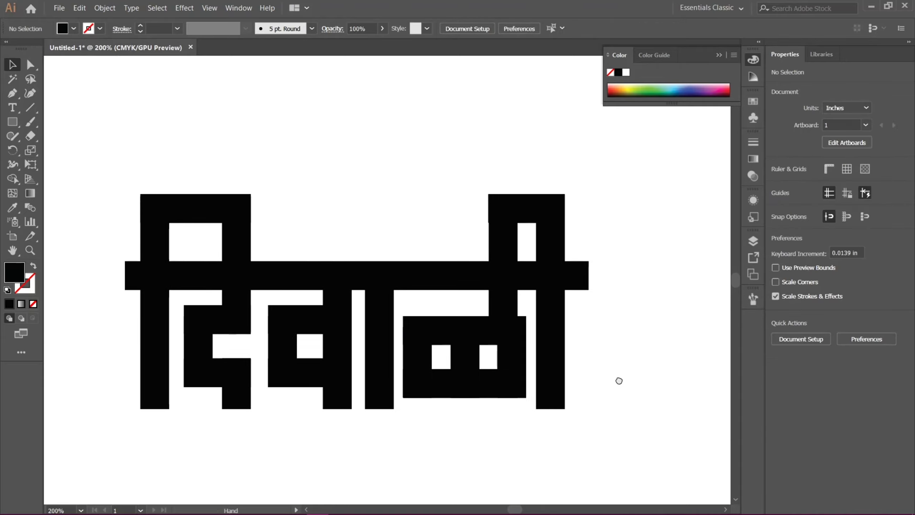
- Extend the vertical bar above the double loop to about 1.02 in high, flush with the top rectangle's upper edge
{"action": "left_click_drag", "start_coordinate": [493, 215], "coordinate": [504, 195]}
{"action": "left_click", "coordinate": [629, 254]}
{"action": "left_click", "coordinate": [507, 243]}
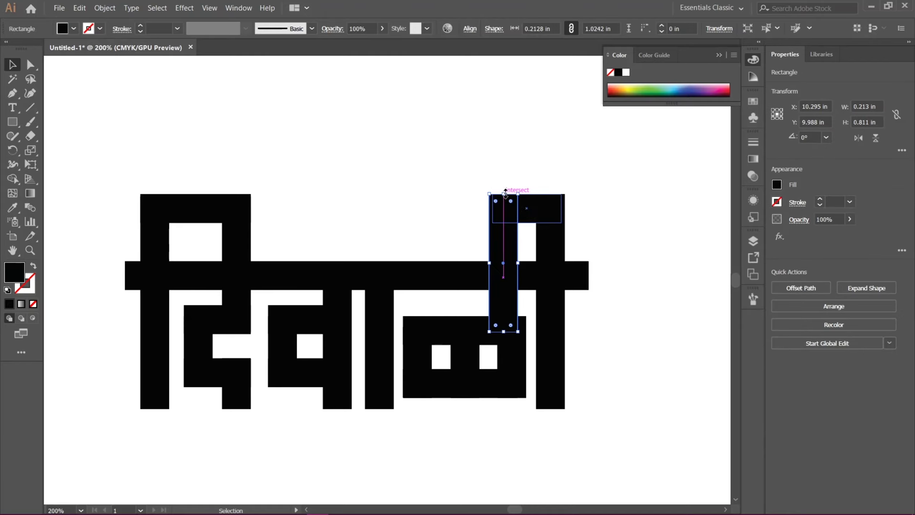
{"action": "left_click", "coordinate": [596, 232]}
{"action": "left_click_drag", "start_coordinate": [627, 289], "coordinate": [620, 319]}
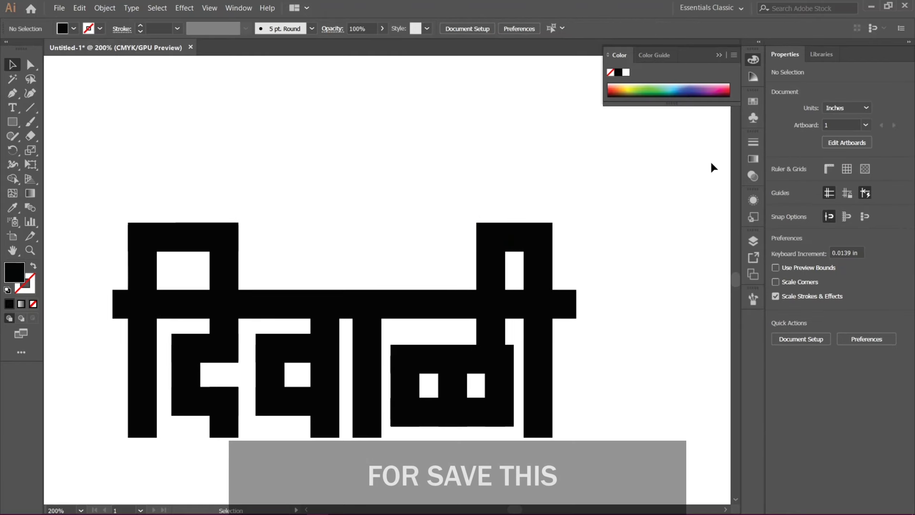
- Close the Color panel, select all the rectangles of the lettering and apply Expand to them
{"action": "left_click", "coordinate": [752, 58]}
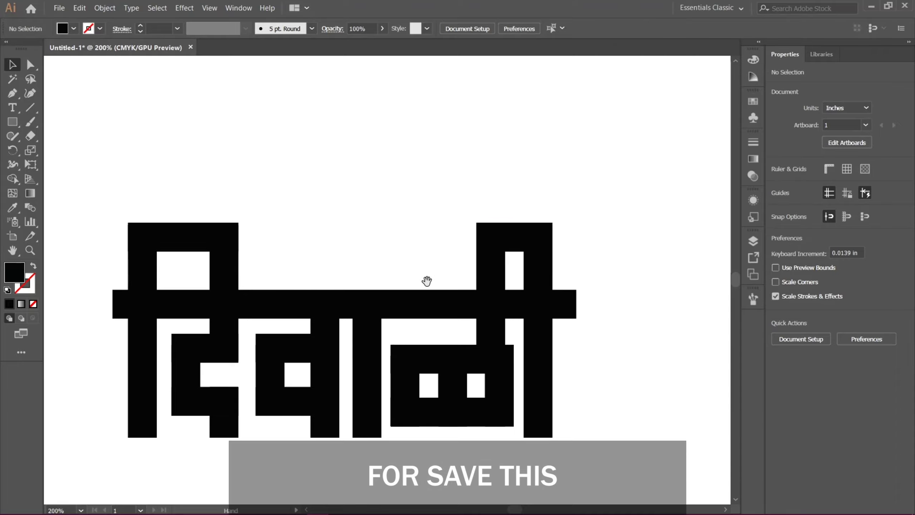
{"action": "left_click_drag", "start_coordinate": [427, 281], "coordinate": [459, 221]}
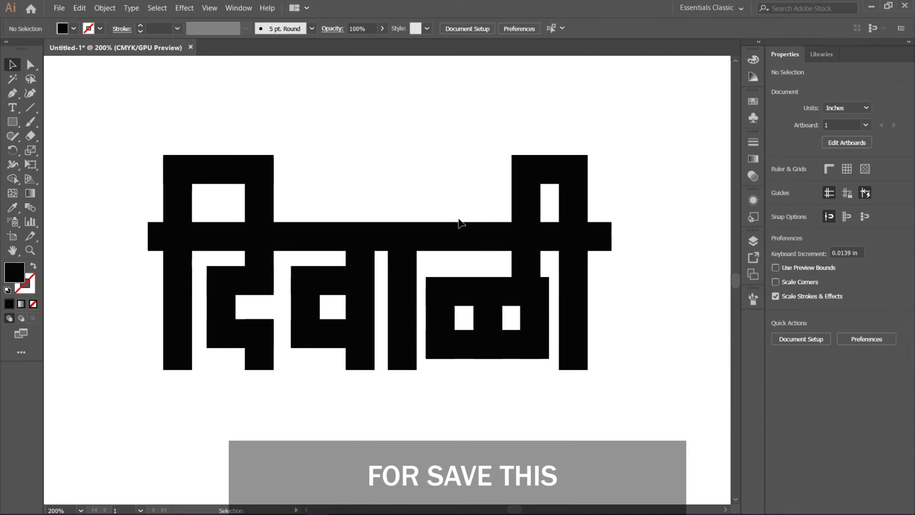
{"action": "left_click_drag", "start_coordinate": [138, 118], "coordinate": [635, 433]}
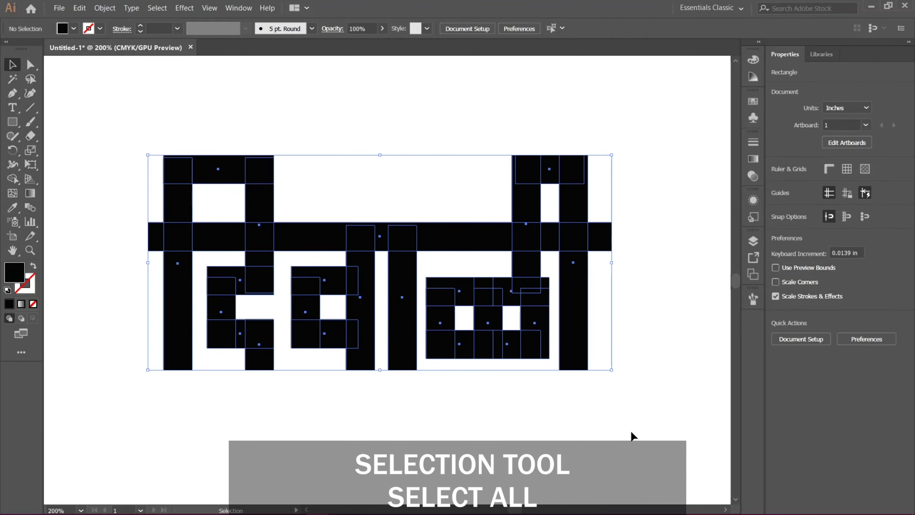
{"action": "left_click", "coordinate": [102, 9]}
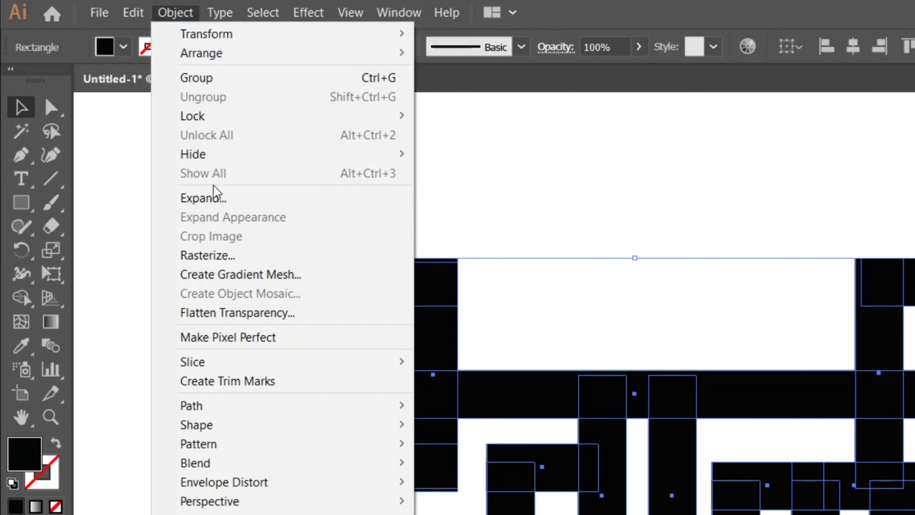
{"action": "left_click", "coordinate": [114, 122]}
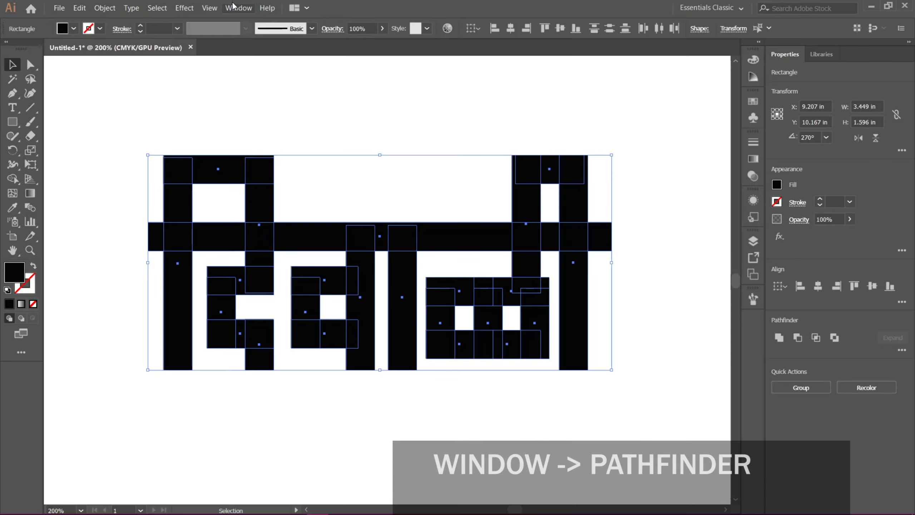
- Unite all the selected rectangles into one shape with Pathfinder and shift the lettering about 0.37 in left and 0.05 in down
{"action": "left_click", "coordinate": [399, 13]}
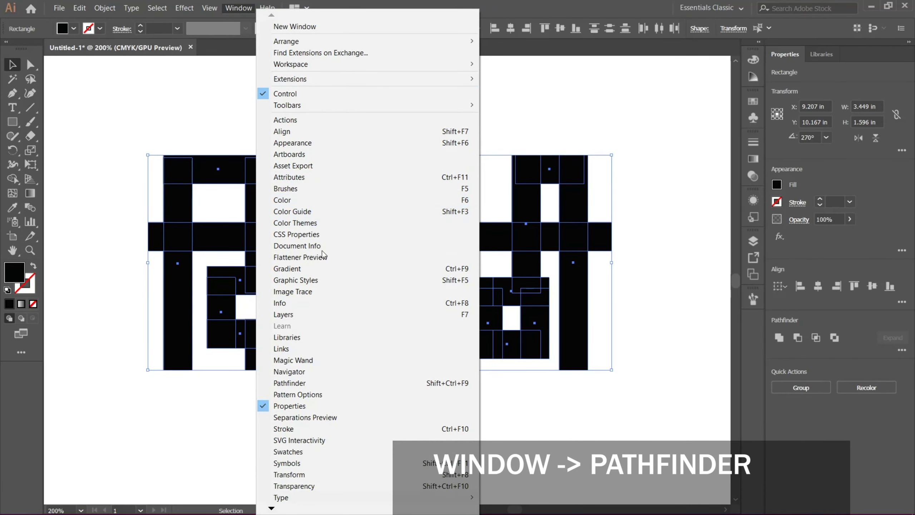
{"action": "left_click", "coordinate": [310, 383]}
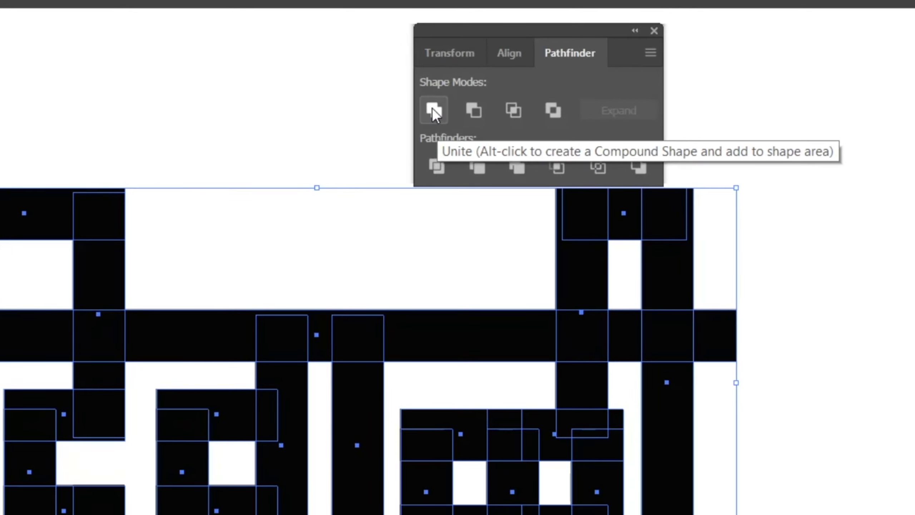
{"action": "left_click", "coordinate": [433, 109]}
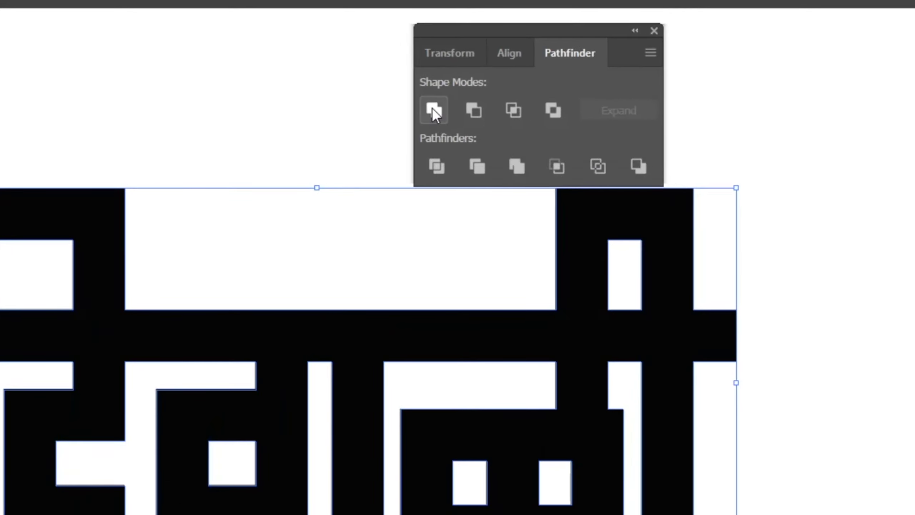
{"action": "left_click_drag", "start_coordinate": [534, 27], "coordinate": [815, 84]}
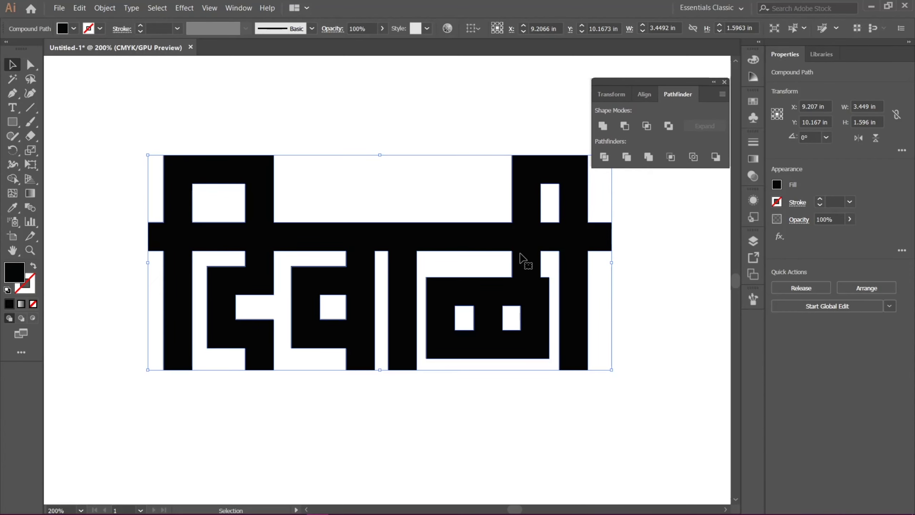
{"action": "left_click_drag", "start_coordinate": [520, 258], "coordinate": [472, 265]}
- Save the document as diwali in Illustrator EPS format, using the Illustrator CC EPS version
{"action": "left_click", "coordinate": [59, 7]}
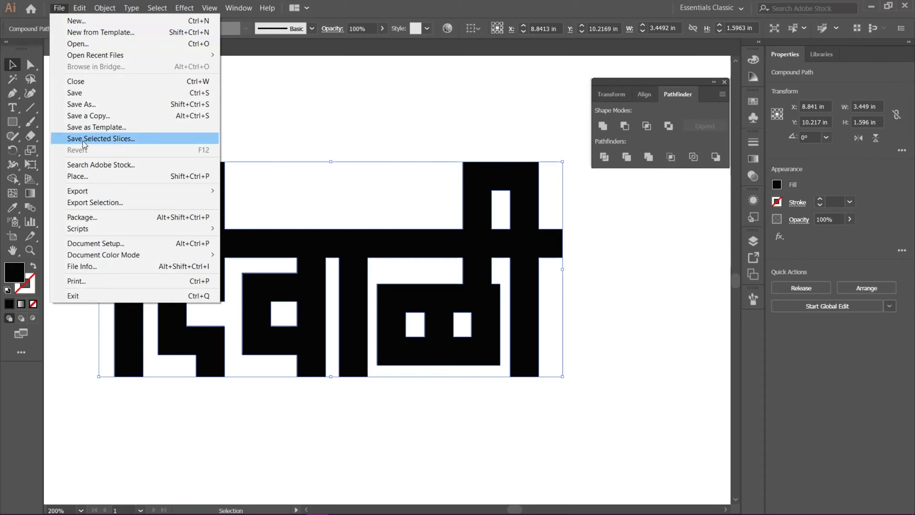
{"action": "left_click", "coordinate": [92, 108]}
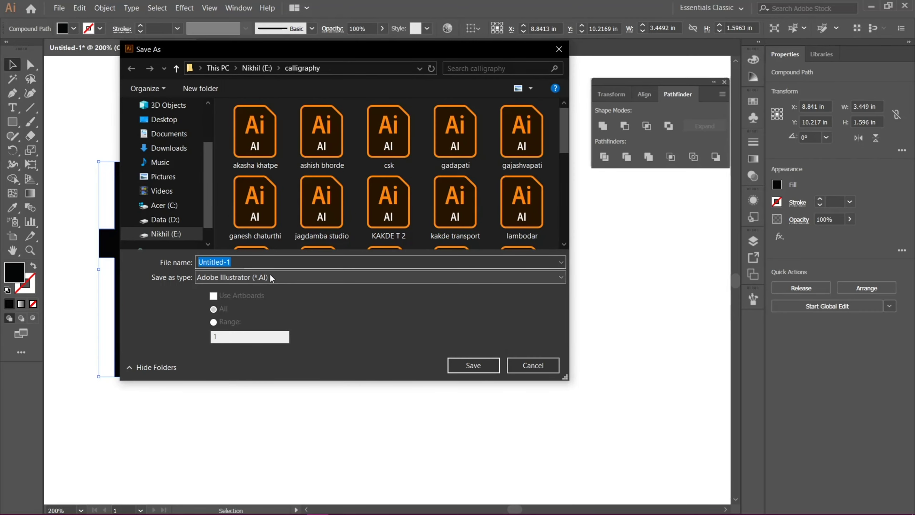
{"action": "type", "text": "diwali"}
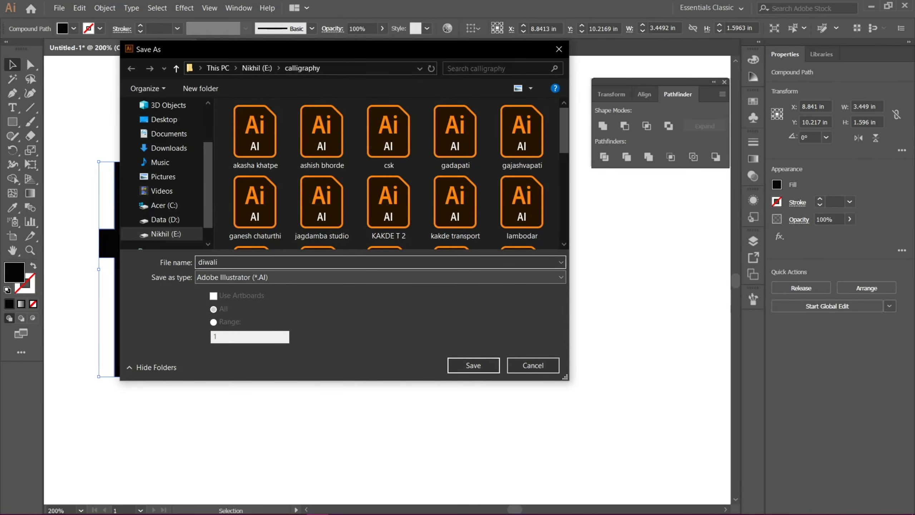
{"action": "left_click", "coordinate": [257, 277]}
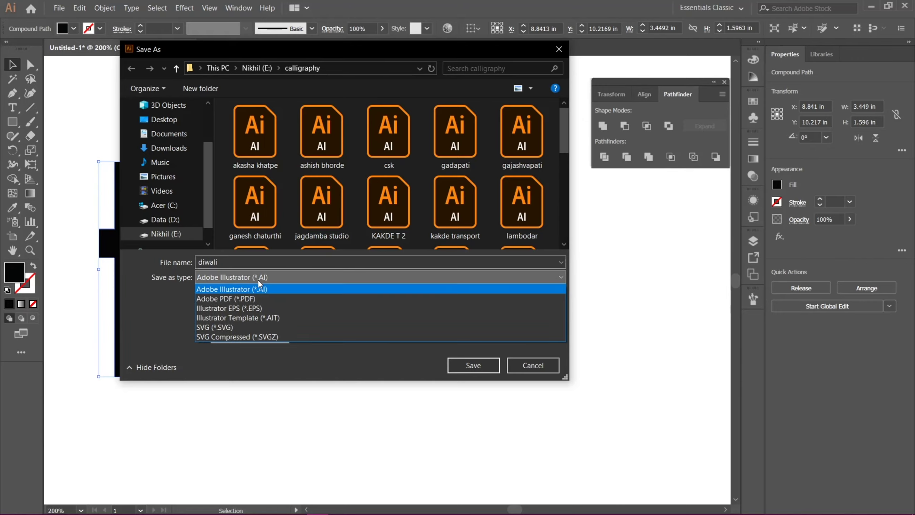
{"action": "left_click", "coordinate": [256, 309]}
{"action": "double_click", "coordinate": [226, 262]}
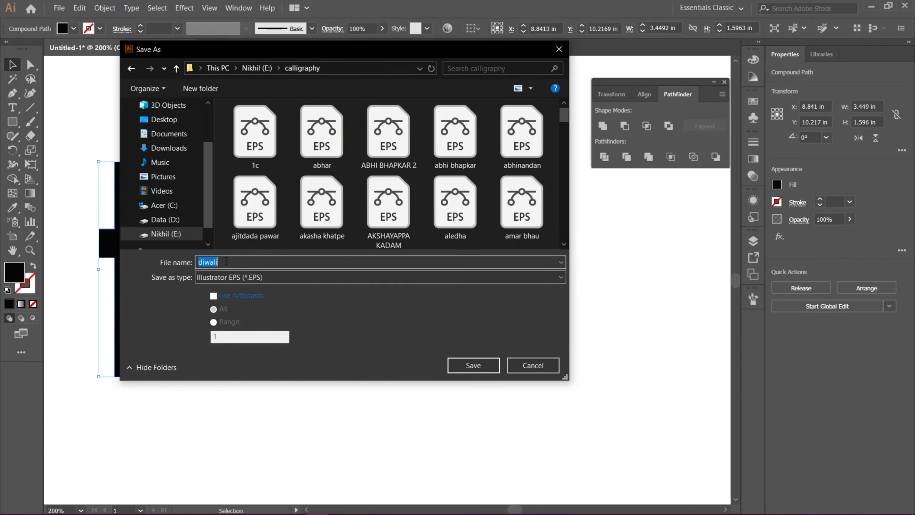
{"action": "left_click", "coordinate": [467, 367]}
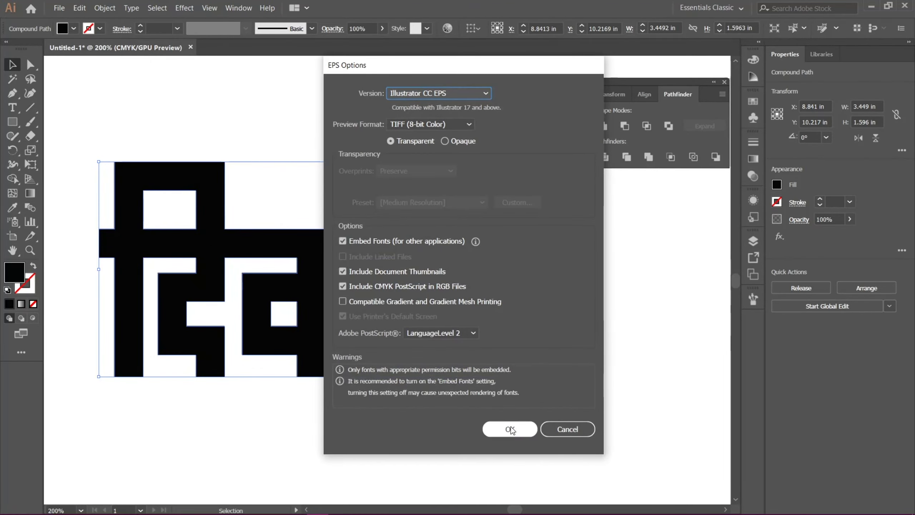
{"action": "left_click", "coordinate": [510, 429]}
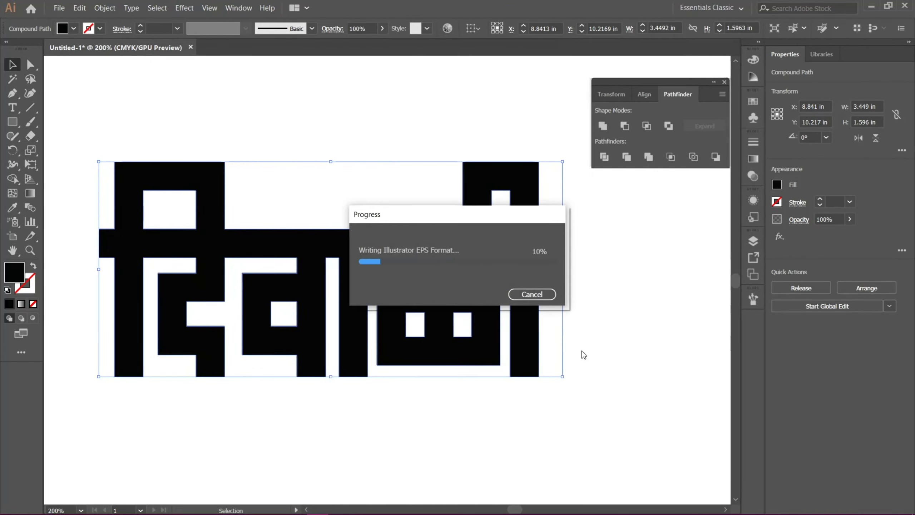
- Deselect the lettering and draw a black-filled circle about 1.16 in across in the empty area below it
{"action": "left_click", "coordinate": [393, 434]}
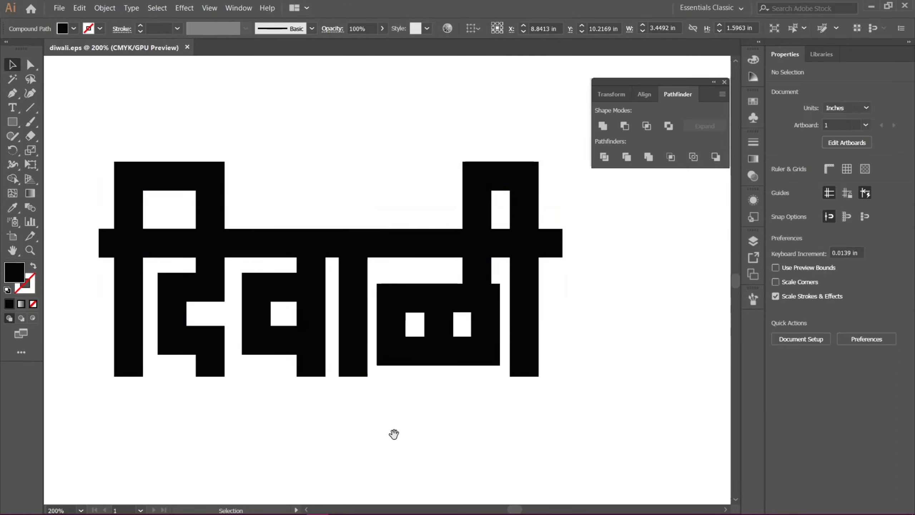
{"action": "left_click_drag", "start_coordinate": [392, 433], "coordinate": [430, 248]}
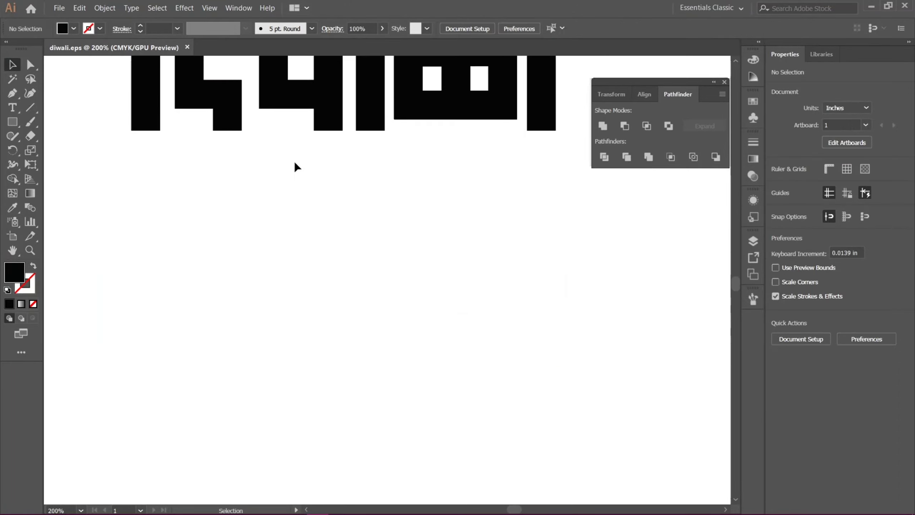
{"action": "left_click", "coordinate": [10, 124]}
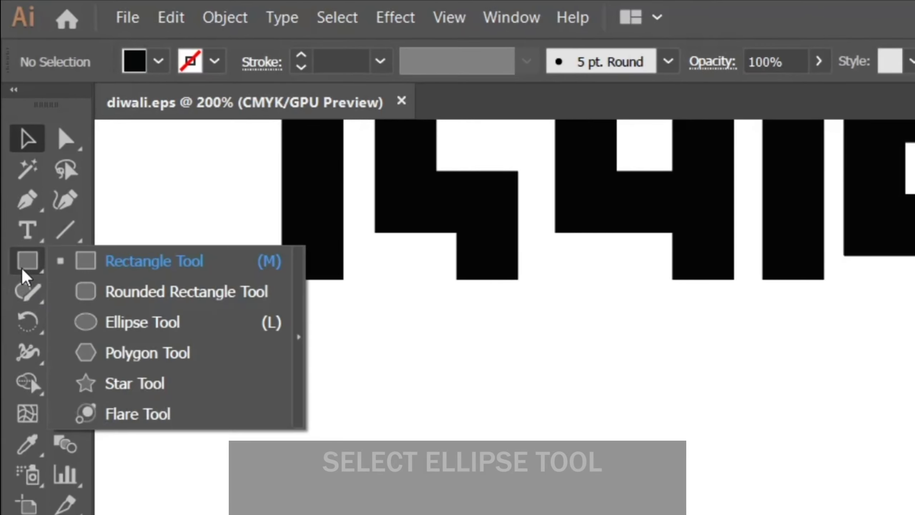
{"action": "left_click", "coordinate": [143, 321]}
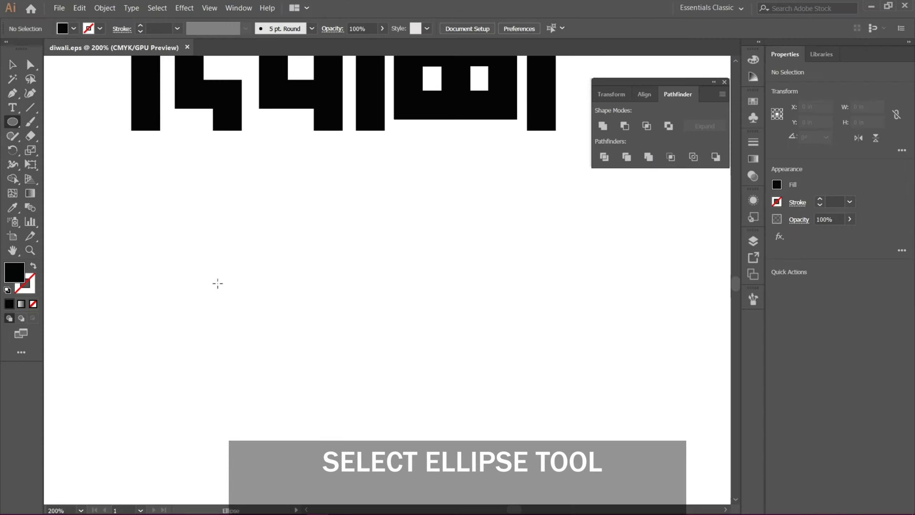
{"action": "mouse_move", "coordinate": [214, 279]}
{"action": "left_mouse_down"}
{"action": "mouse_move", "coordinate": [339, 409]}
{"action": "mouse_move", "coordinate": [312, 361]}
{"action": "mouse_move", "coordinate": [333, 388]}
{"action": "mouse_move", "coordinate": [323, 364]}
{"action": "mouse_move", "coordinate": [370, 434]}
{"action": "left_mouse_up"}
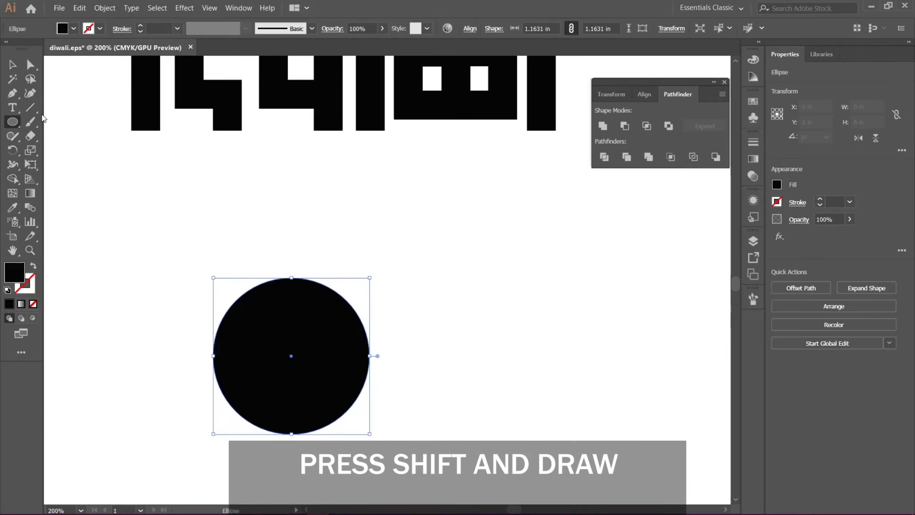
{"action": "left_click", "coordinate": [16, 64]}
- Duplicate the black circle and place the copy to the right of the original
{"action": "key", "text": "a"}
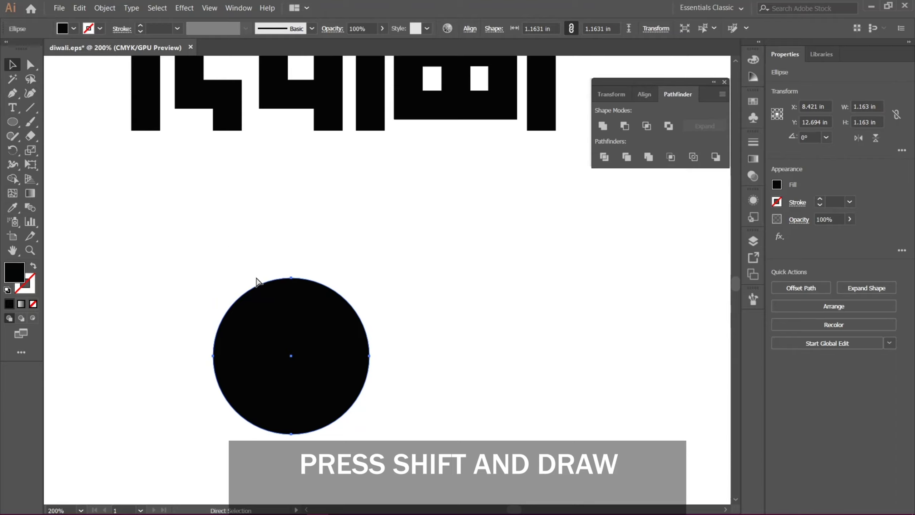
{"action": "key", "text": "ctrl+c"}
{"action": "key", "text": "ctrl+v"}
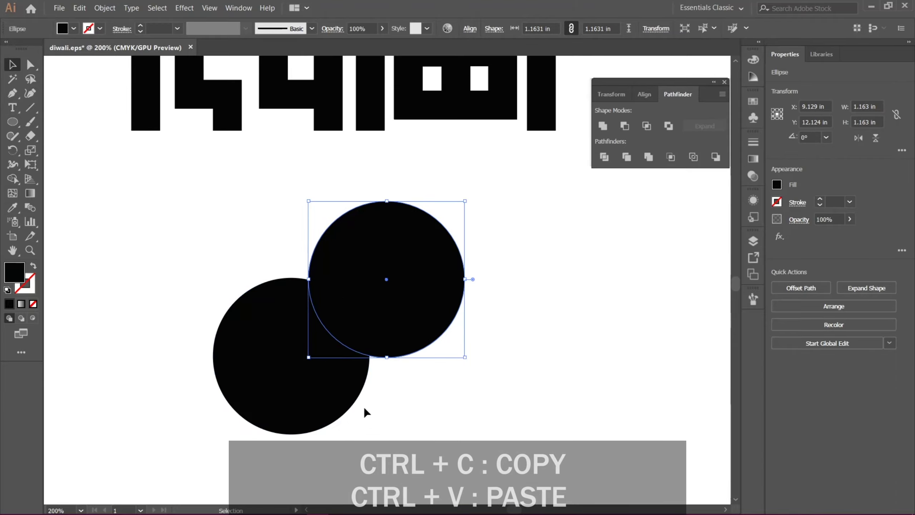
{"action": "left_click_drag", "start_coordinate": [401, 330], "coordinate": [511, 374]}
- Give the original circle no fill and a black stroke, and delete the filled duplicate beside it
{"action": "left_click", "coordinate": [294, 356]}
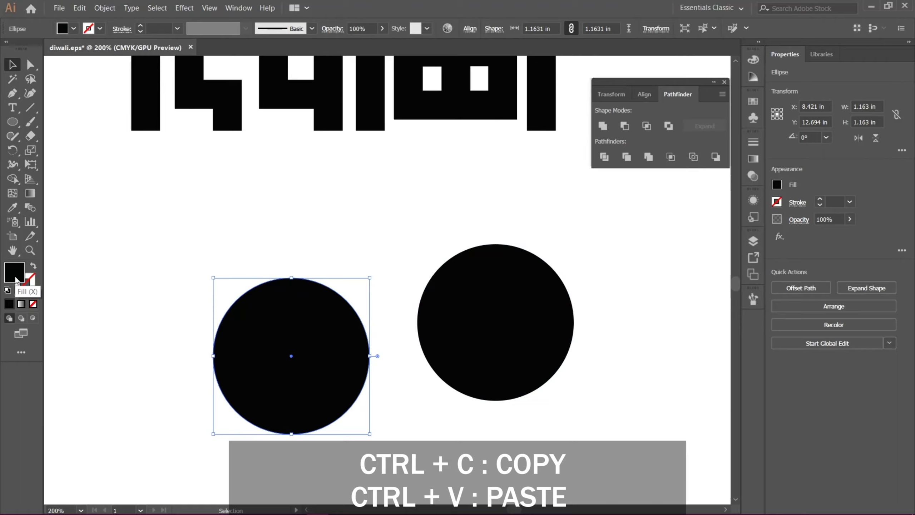
{"action": "left_click", "coordinate": [34, 305]}
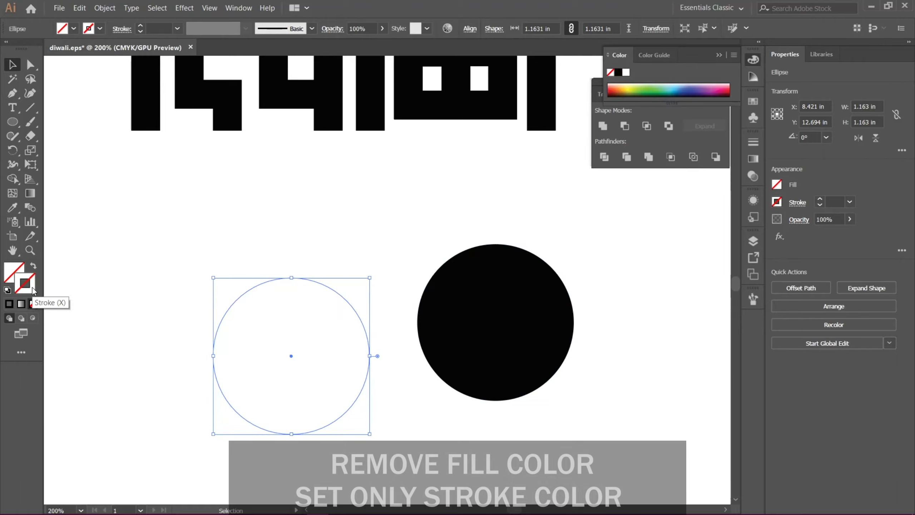
{"action": "left_click", "coordinate": [10, 305]}
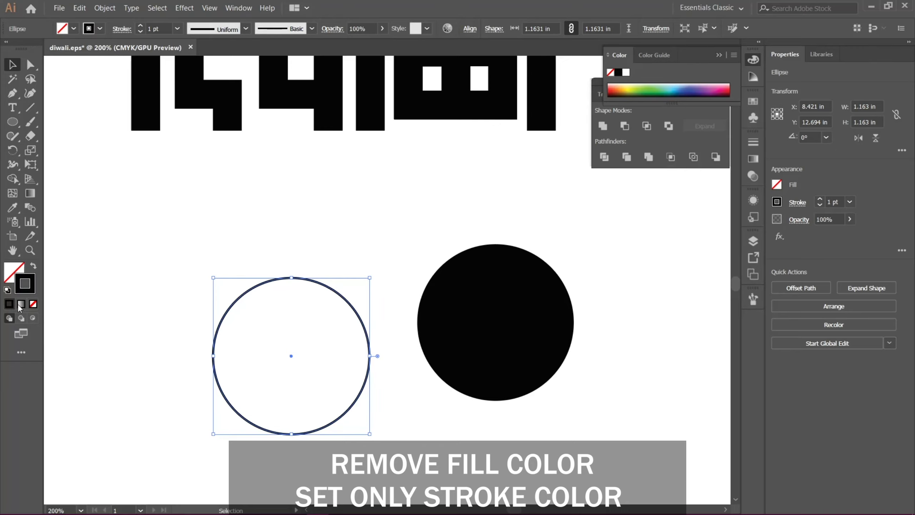
{"action": "left_click", "coordinate": [235, 224]}
{"action": "left_click", "coordinate": [491, 363]}
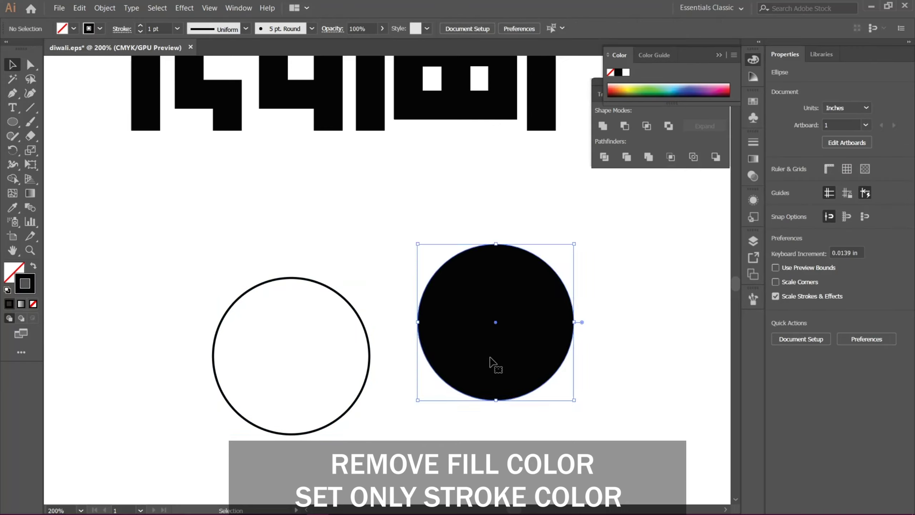
{"action": "key", "text": "Delete"}
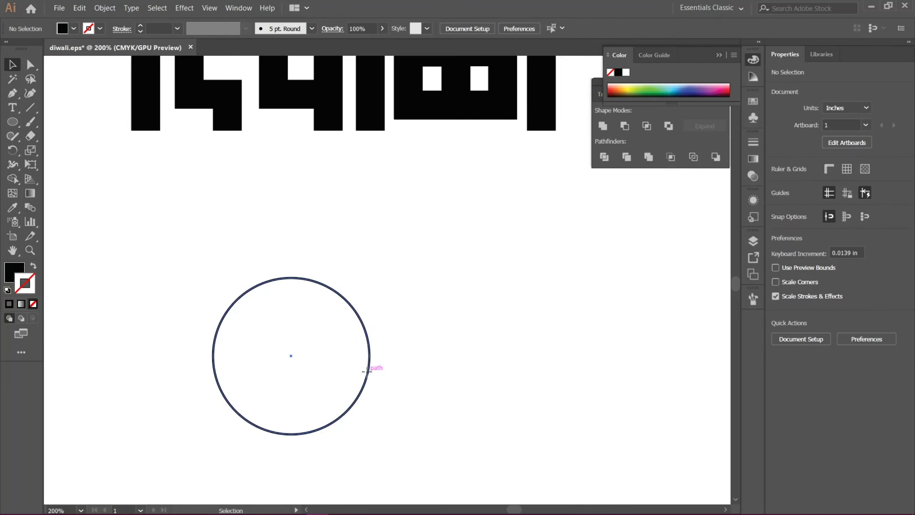
- Scale the outlined circle down proportionally about its centre to about 0.69 in across
{"action": "left_click", "coordinate": [369, 372]}
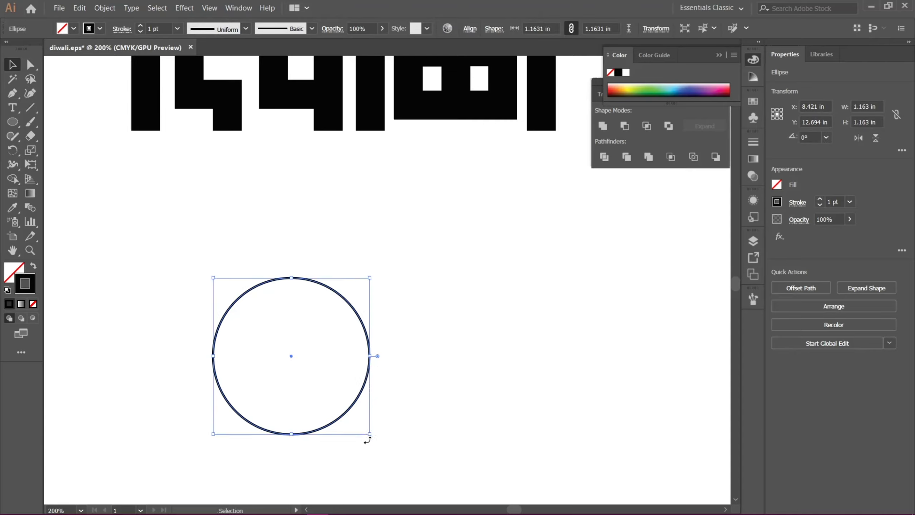
{"action": "left_click_drag", "start_coordinate": [371, 437], "coordinate": [338, 402]}
{"action": "left_click", "coordinate": [415, 408]}
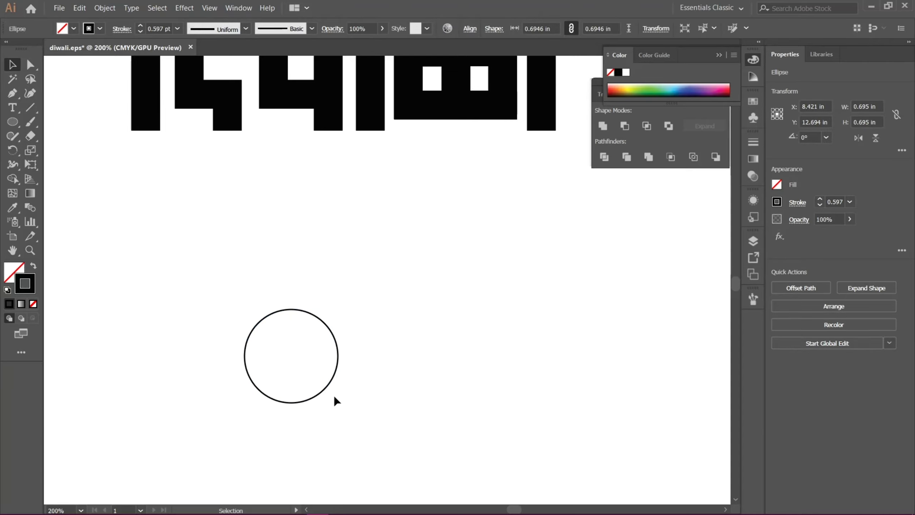
- Duplicate the outlined circle exactly over the original and shrink the copy concentrically, leaving a ring about 0.13 in wide
{"action": "key", "text": "ctrl+="}
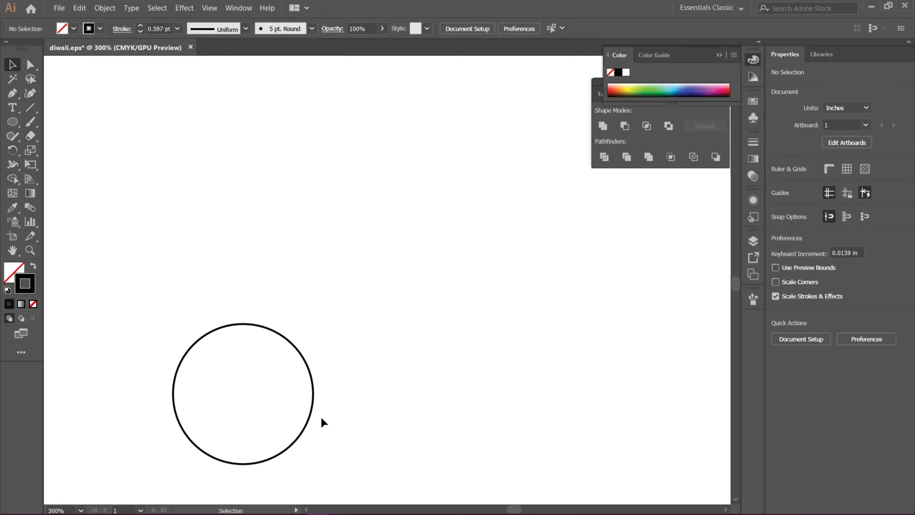
{"action": "left_click_drag", "start_coordinate": [322, 416], "coordinate": [339, 341]}
{"action": "left_click", "coordinate": [322, 347]}
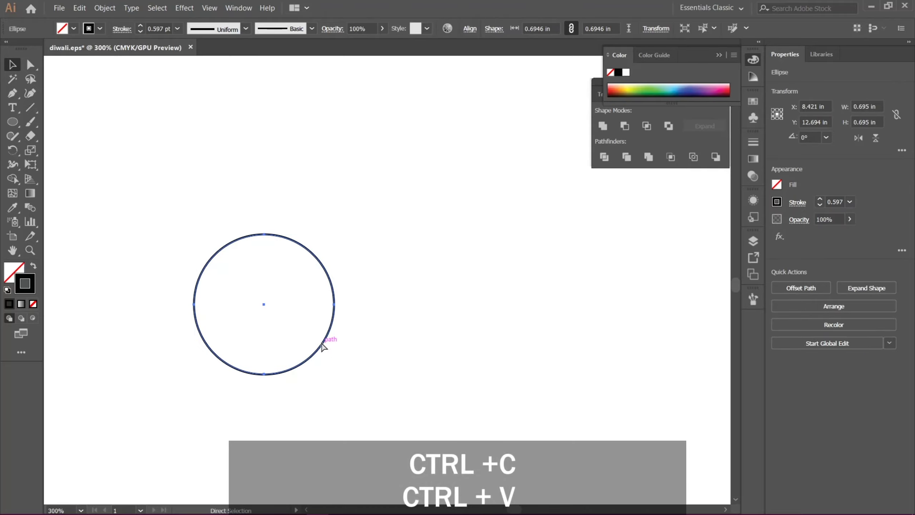
{"action": "key", "text": "ctrl+c"}
{"action": "key", "text": "ctrl+v"}
{"action": "left_click_drag", "start_coordinate": [355, 344], "coordinate": [235, 370]}
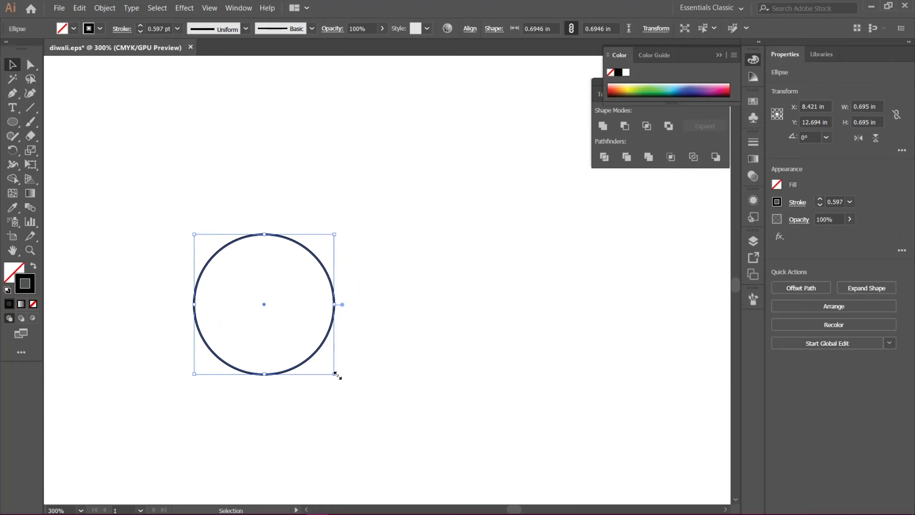
{"action": "left_click_drag", "start_coordinate": [335, 376], "coordinate": [320, 349]}
{"action": "left_click", "coordinate": [386, 319]}
{"action": "left_click_drag", "start_coordinate": [386, 319], "coordinate": [373, 326]}
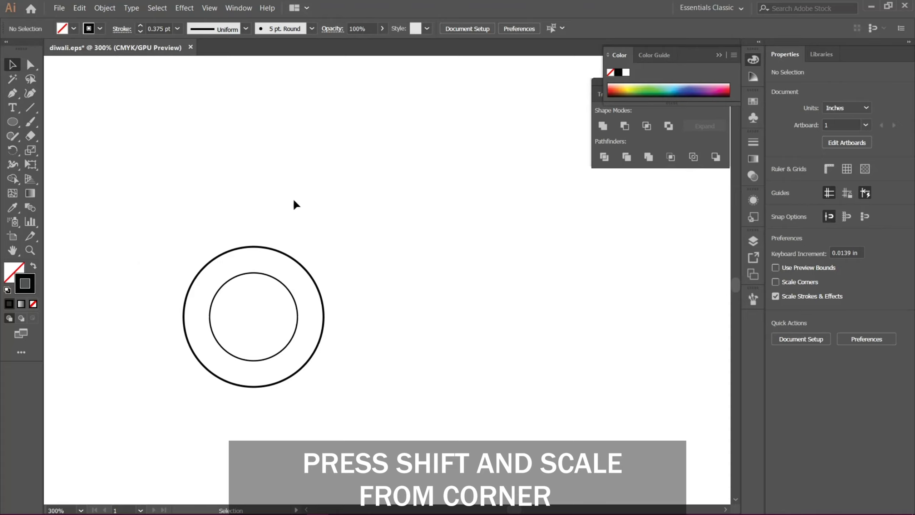
{"action": "left_click", "coordinate": [307, 30]}
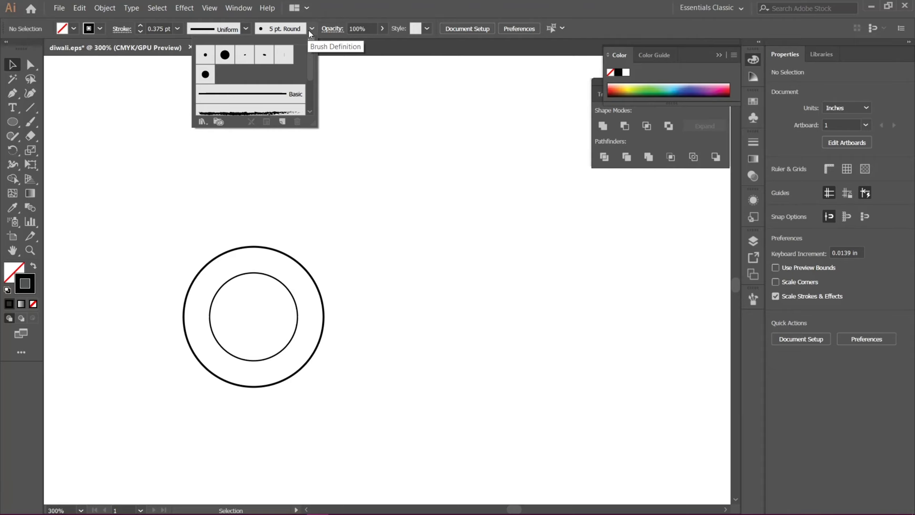
{"action": "left_click", "coordinate": [308, 29]}
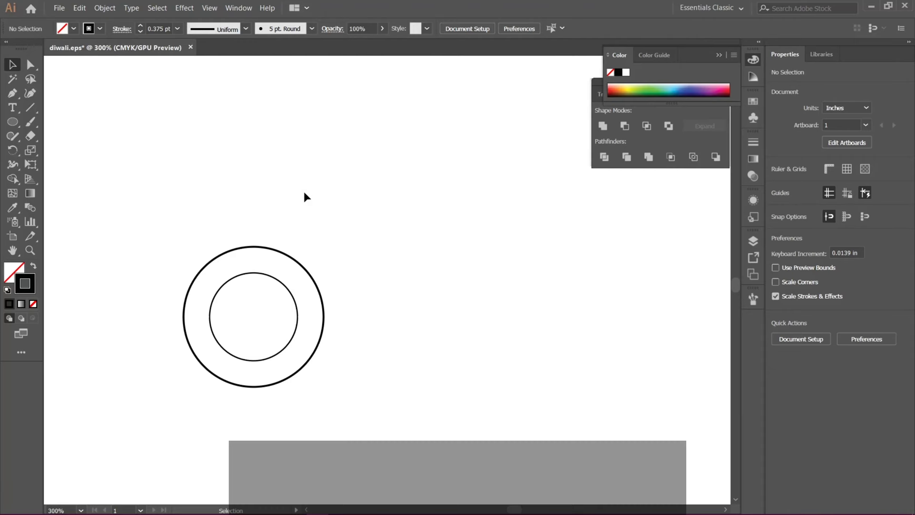
- Draw a rectangle about 0.63 by 0.13 in spanning the ring's thickness at its top and extending right past the outer circle
{"action": "left_click", "coordinate": [12, 122]}
{"action": "left_click", "coordinate": [57, 122]}
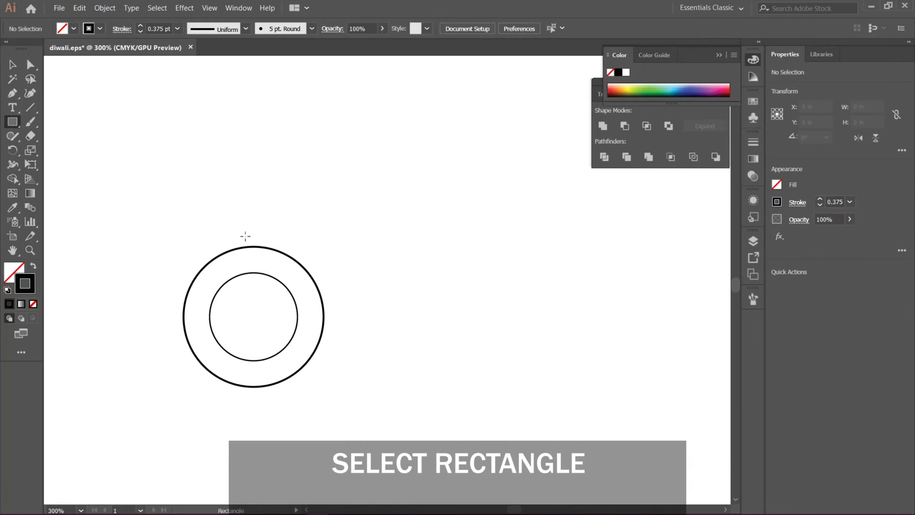
{"action": "left_click_drag", "start_coordinate": [245, 247], "coordinate": [372, 272]}
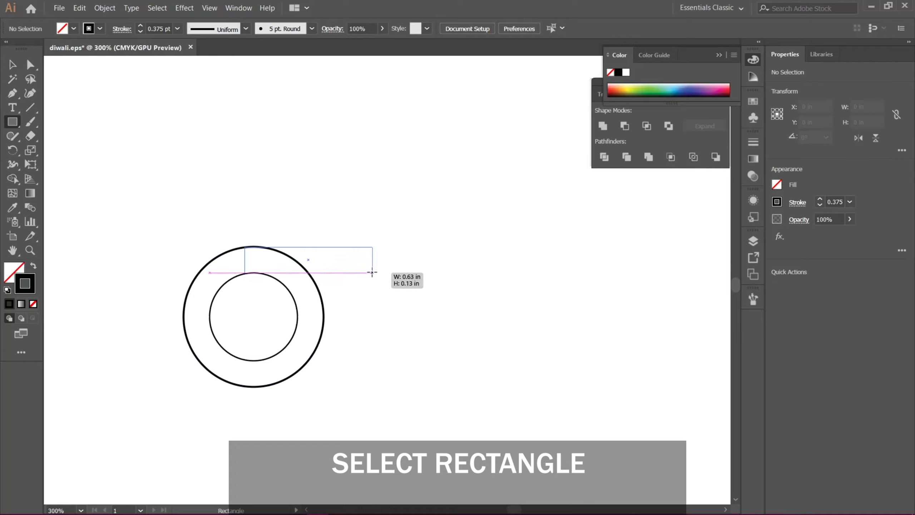
{"action": "left_click_drag", "start_coordinate": [372, 272], "coordinate": [372, 272]}
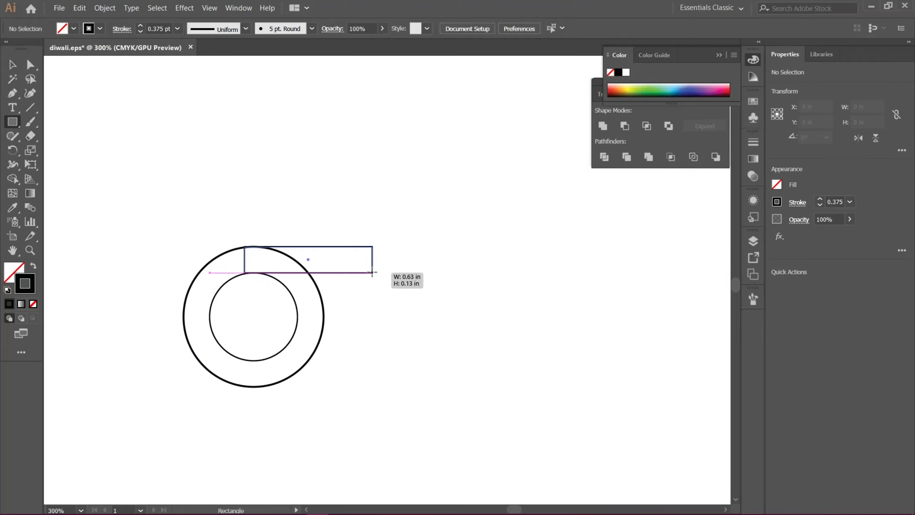
{"action": "left_click", "coordinate": [12, 65]}
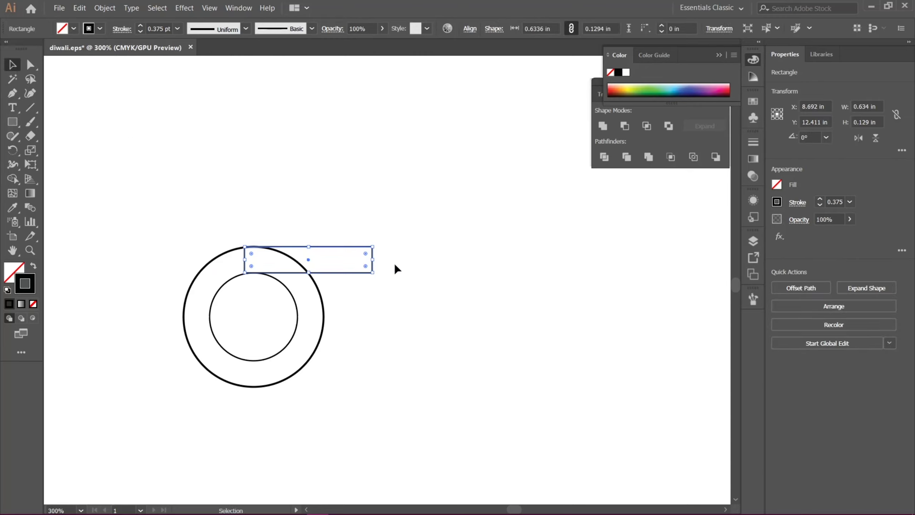
- Duplicate the horizontal bar, rotate the copy 90°, and place it upright across the thickness of the ring's right side
{"action": "left_click", "coordinate": [357, 279]}
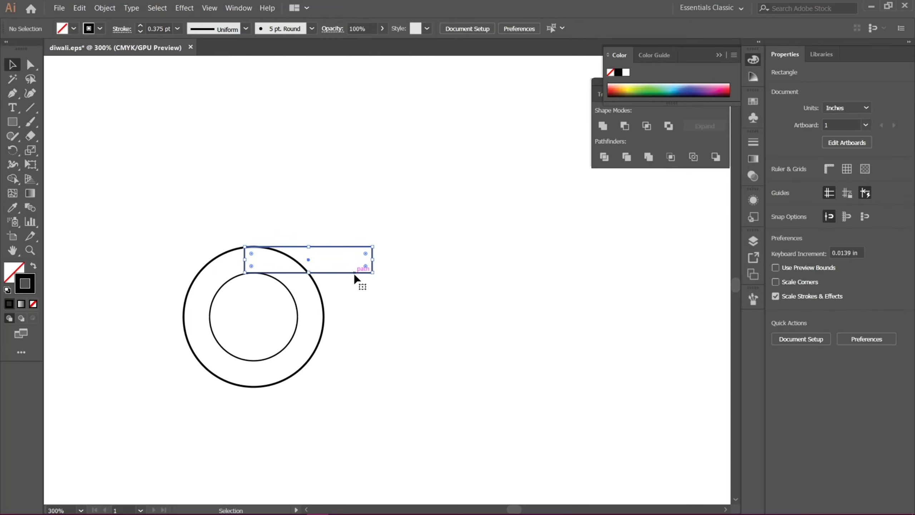
{"action": "left_click_drag", "start_coordinate": [354, 274], "coordinate": [392, 309]}
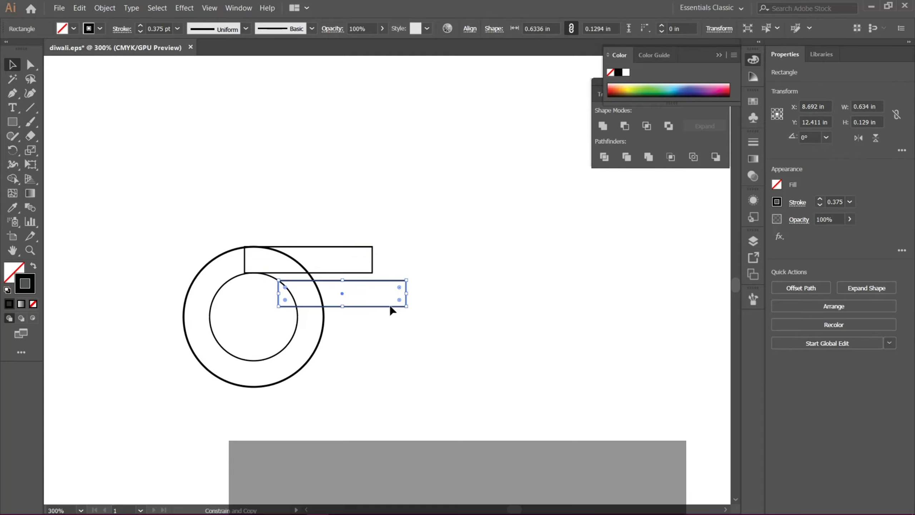
{"action": "left_click_drag", "start_coordinate": [409, 274], "coordinate": [327, 195]}
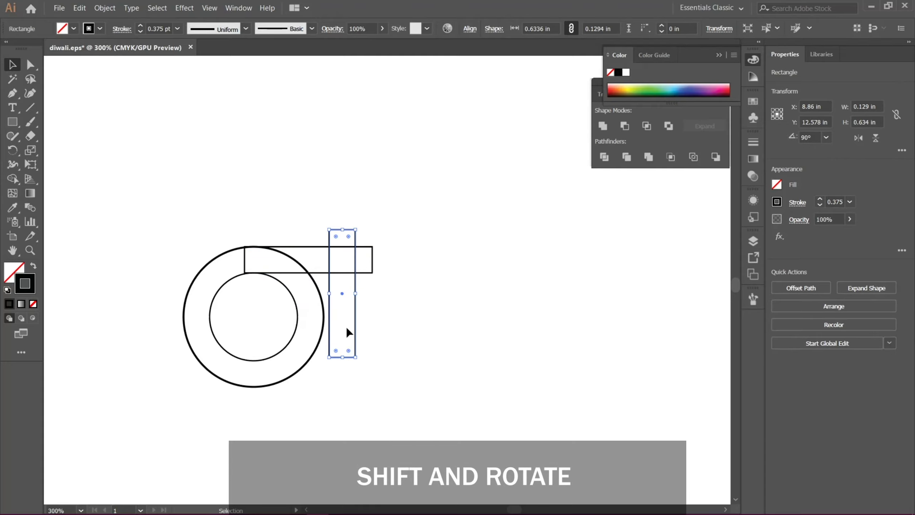
{"action": "left_click_drag", "start_coordinate": [356, 323], "coordinate": [326, 295]}
{"action": "left_click", "coordinate": [362, 337]}
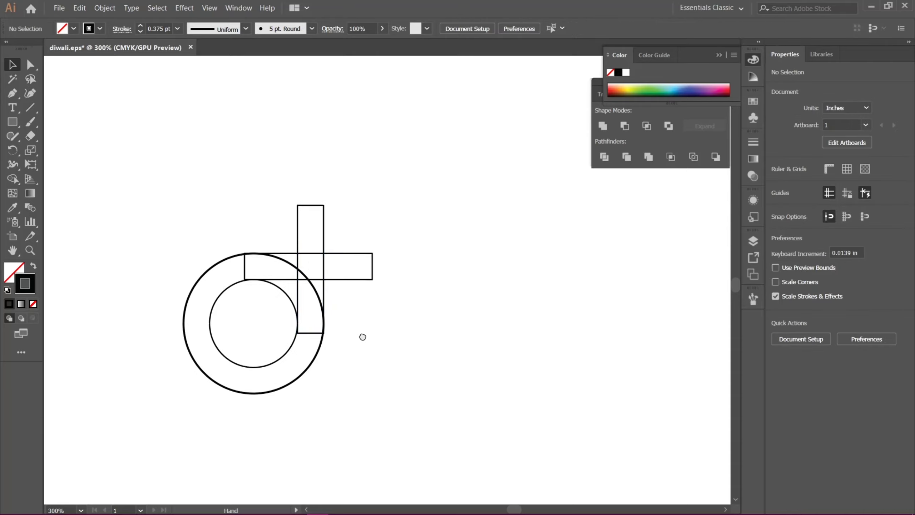
{"action": "scroll", "coordinate": [346, 360], "scroll_direction": "up", "scroll_amount": 3}
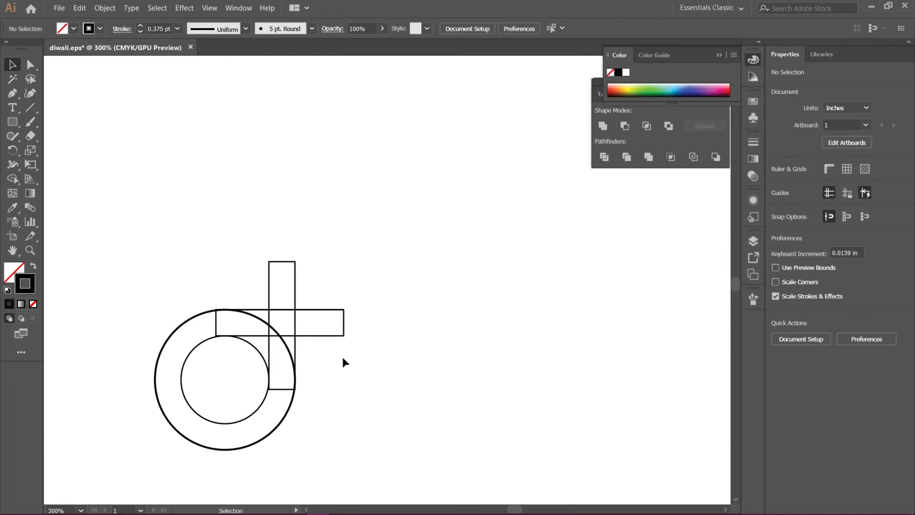
- Copy the upright bar to the right end of the horizontal bar and lengthen the copy downward to about 0.93 in
{"action": "left_click", "coordinate": [295, 345]}
{"action": "left_click_drag", "start_coordinate": [295, 344], "coordinate": [372, 354]}
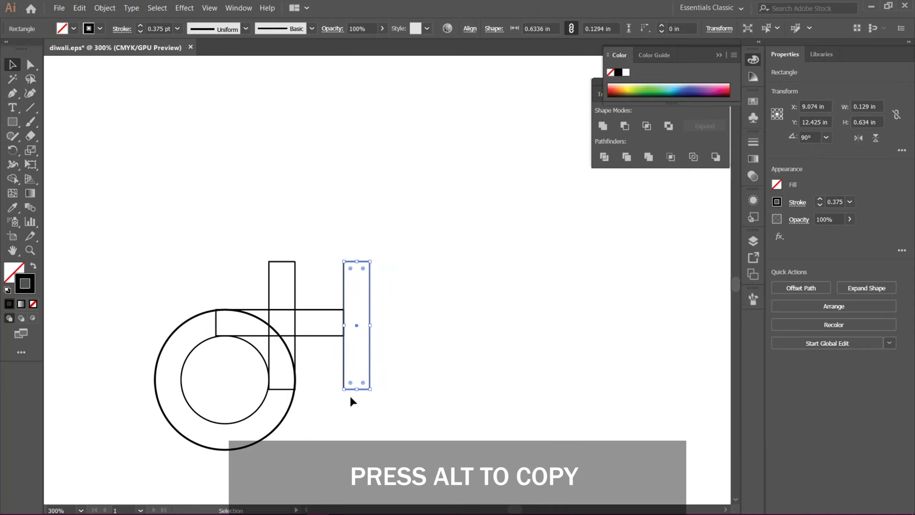
{"action": "left_click_drag", "start_coordinate": [357, 390], "coordinate": [351, 454]}
{"action": "left_click", "coordinate": [449, 351]}
{"action": "left_click_drag", "start_coordinate": [437, 371], "coordinate": [376, 329]}
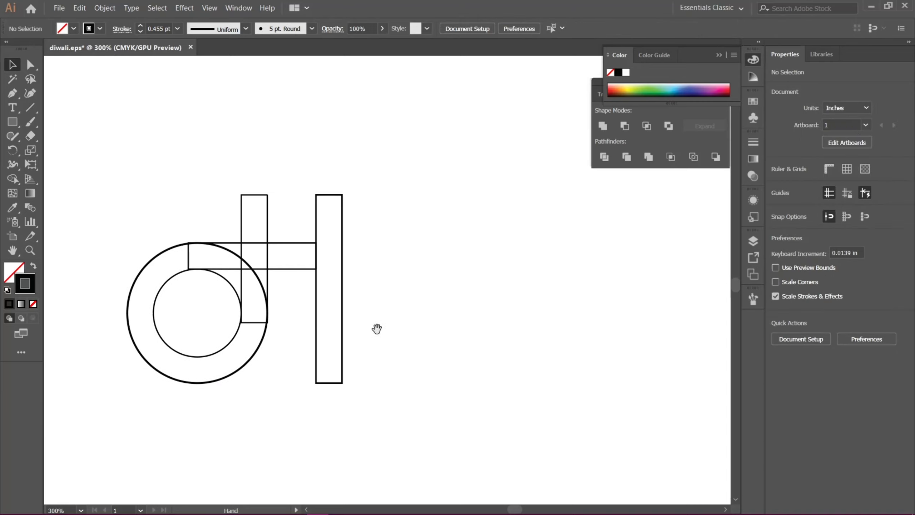
- Duplicate both ring circles, the horizontal bar and the tall upright bar together, placing the copies straight to the right of the originals
{"action": "left_click", "coordinate": [256, 359]}
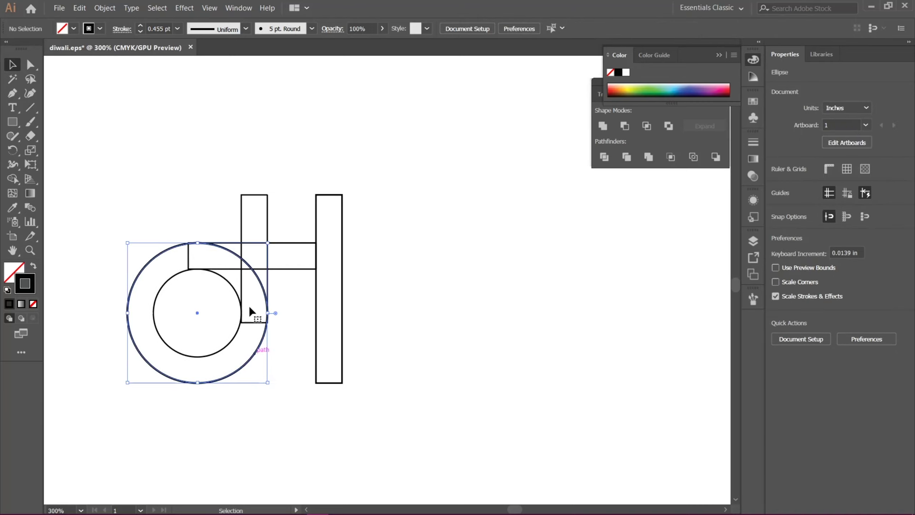
{"action": "left_click", "coordinate": [239, 268], "text": "shift"}
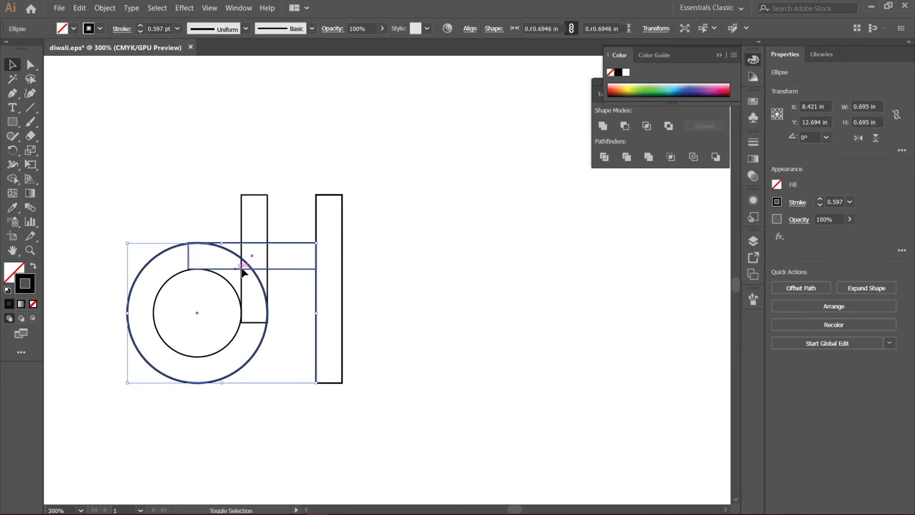
{"action": "left_click", "coordinate": [317, 293], "text": "shift"}
{"action": "left_click_drag", "start_coordinate": [326, 288], "coordinate": [544, 286]}
{"action": "key", "text": "ctrl+z"}
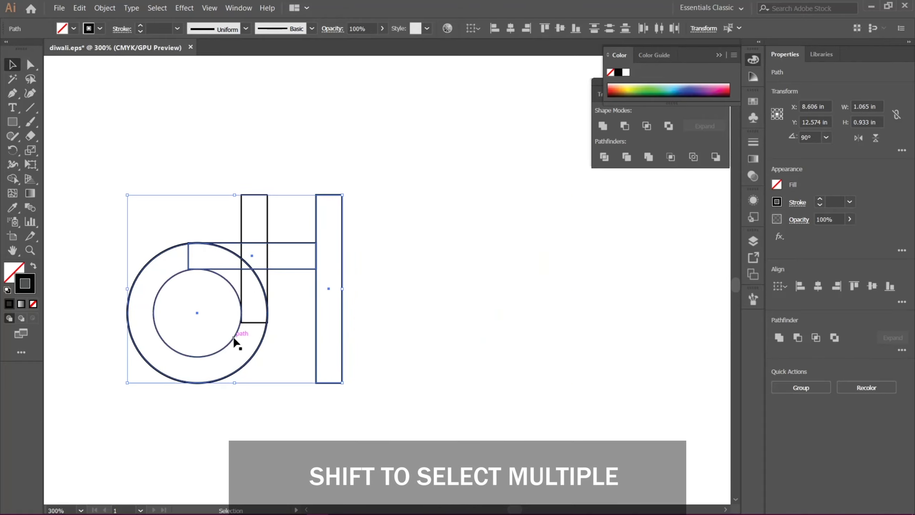
{"action": "left_click_drag", "start_coordinate": [319, 273], "coordinate": [541, 271]}
{"action": "left_click", "coordinate": [609, 313]}
{"action": "left_click_drag", "start_coordinate": [607, 347], "coordinate": [540, 346]}
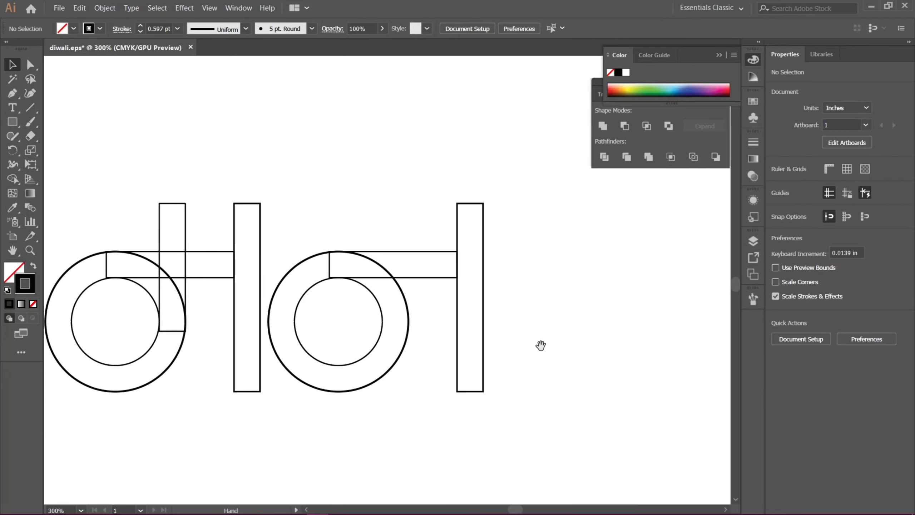
- Copy the tall bar, rotate it horizontal, rest it on top of the upright bars, and stretch it past the far right stem
{"action": "left_click_drag", "start_coordinate": [319, 251], "coordinate": [368, 188]}
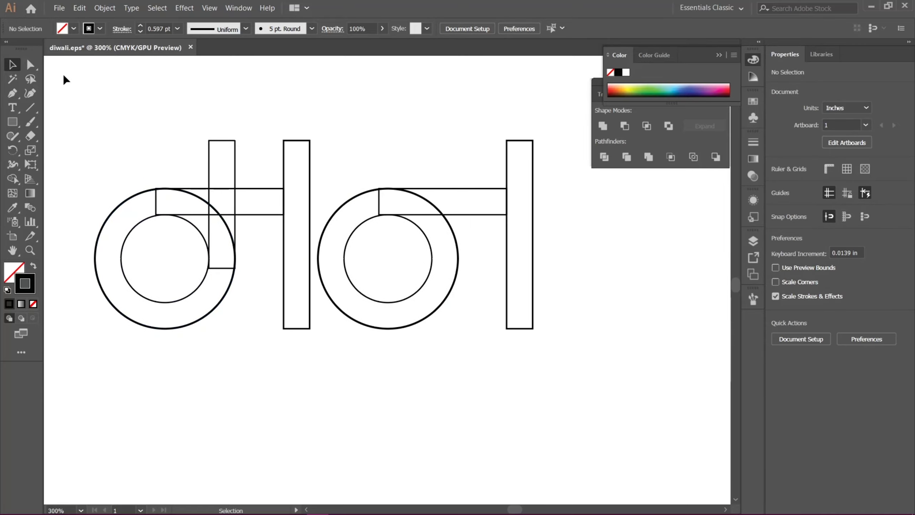
{"action": "left_click_drag", "start_coordinate": [63, 74], "coordinate": [286, 130]}
{"action": "left_click_drag", "start_coordinate": [310, 176], "coordinate": [205, 106]}
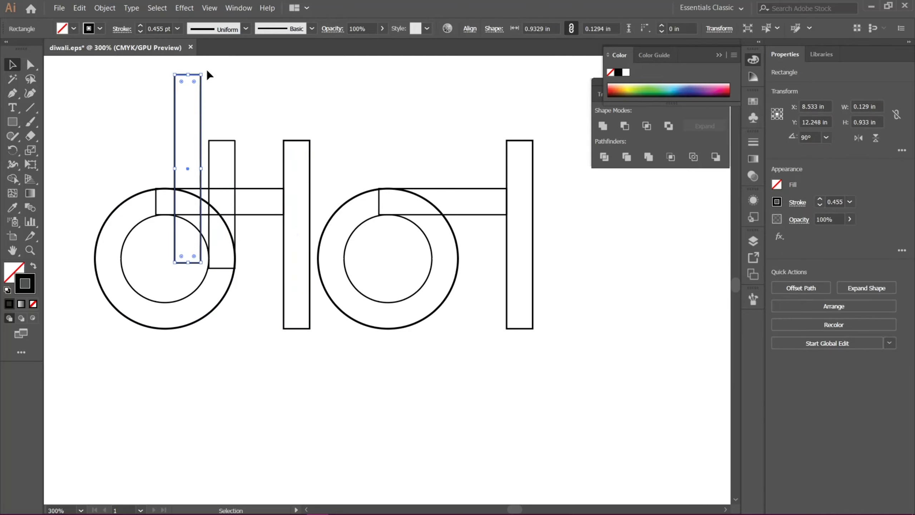
{"action": "left_click_drag", "start_coordinate": [205, 67], "coordinate": [250, 166]}
{"action": "left_click_drag", "start_coordinate": [338, 134], "coordinate": [253, 170]}
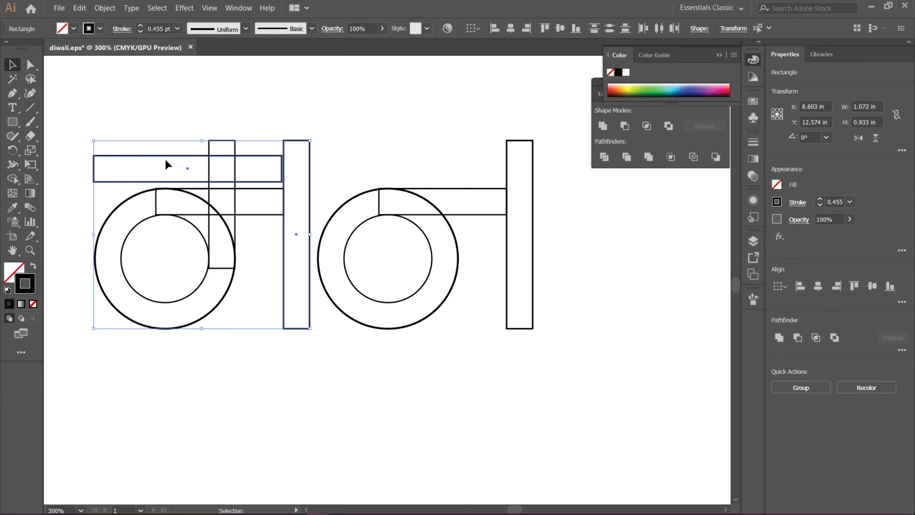
{"action": "left_click", "coordinate": [167, 131]}
{"action": "left_click_drag", "start_coordinate": [173, 161], "coordinate": [239, 114]}
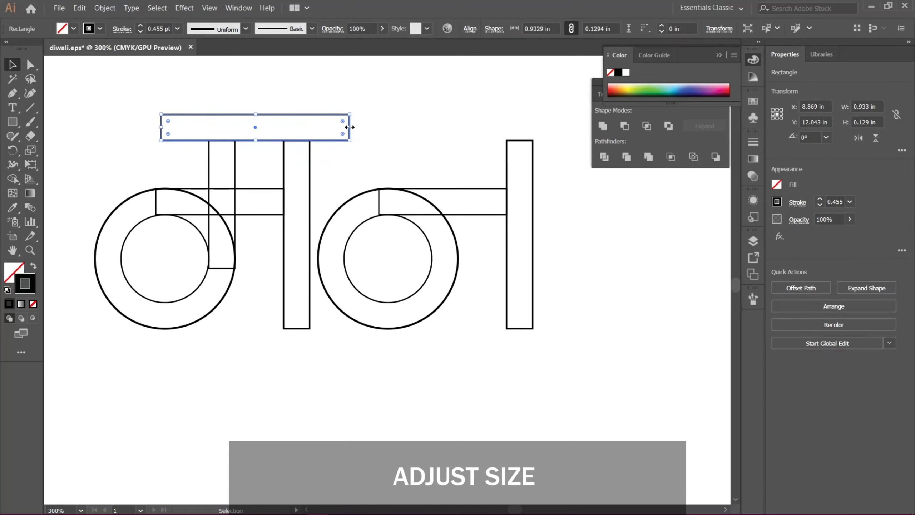
{"action": "left_click_drag", "start_coordinate": [351, 127], "coordinate": [571, 141]}
{"action": "left_click", "coordinate": [112, 198]}
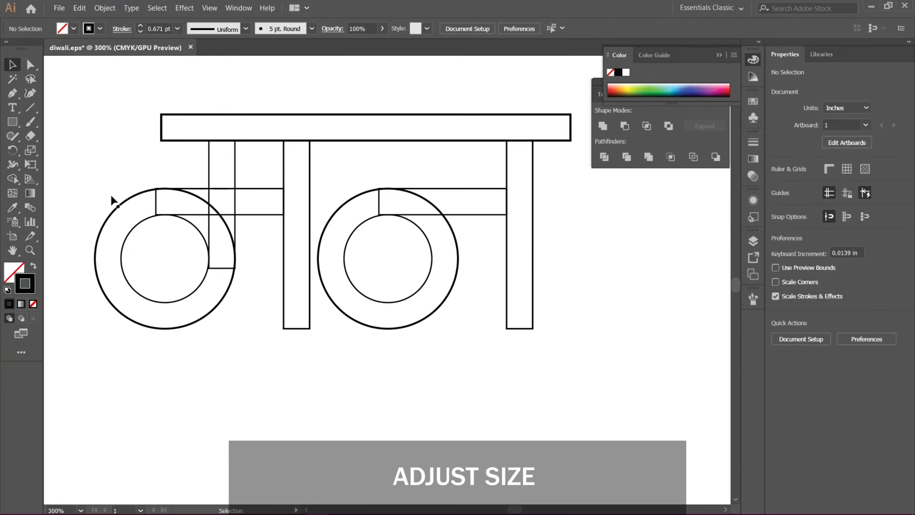
- Select all the shapes and merge the first ring with its crossbar, inner upright and tall stem using Shape Builder
{"action": "key", "text": "ctrl+minus"}
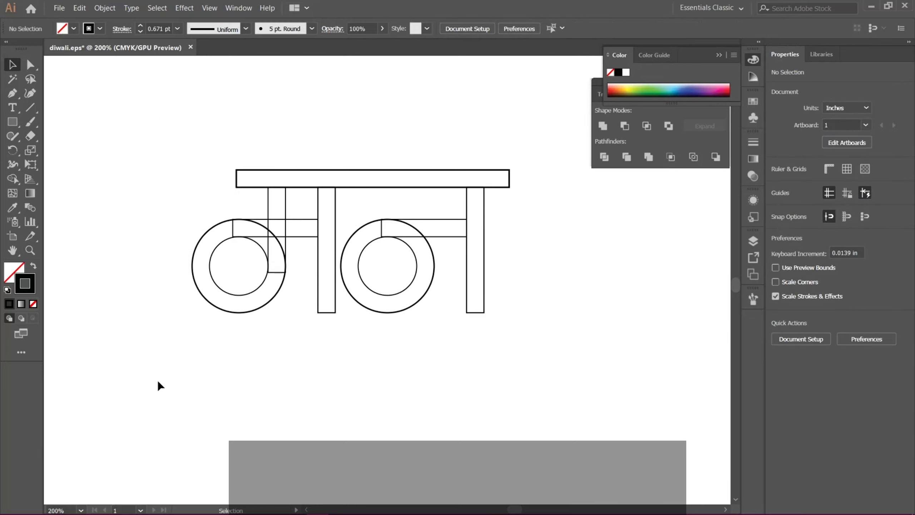
{"action": "left_click_drag", "start_coordinate": [158, 383], "coordinate": [535, 134]}
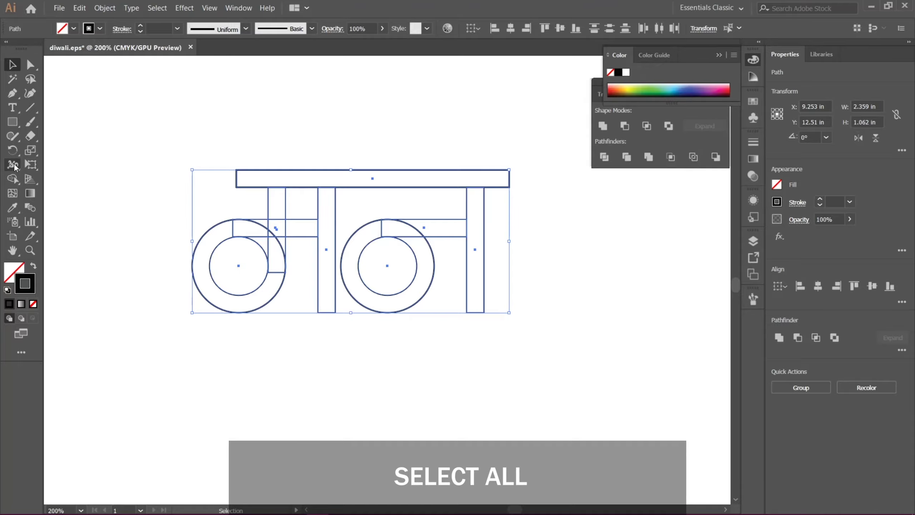
{"action": "left_click", "coordinate": [12, 179]}
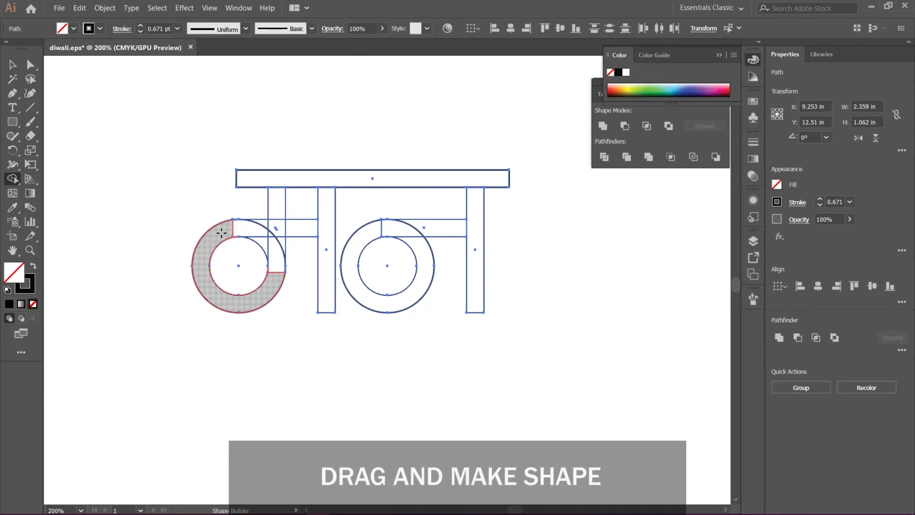
{"action": "left_click_drag", "start_coordinate": [222, 233], "coordinate": [274, 234]}
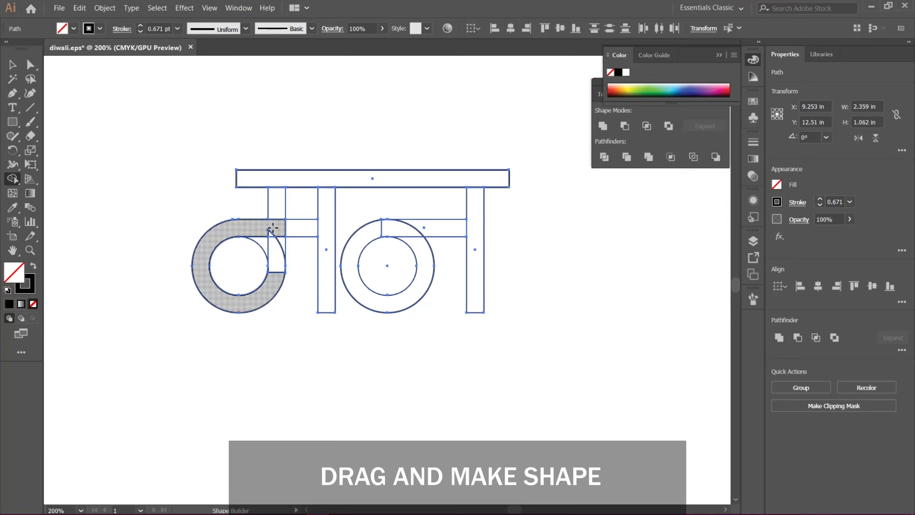
{"action": "left_click", "coordinate": [273, 232]}
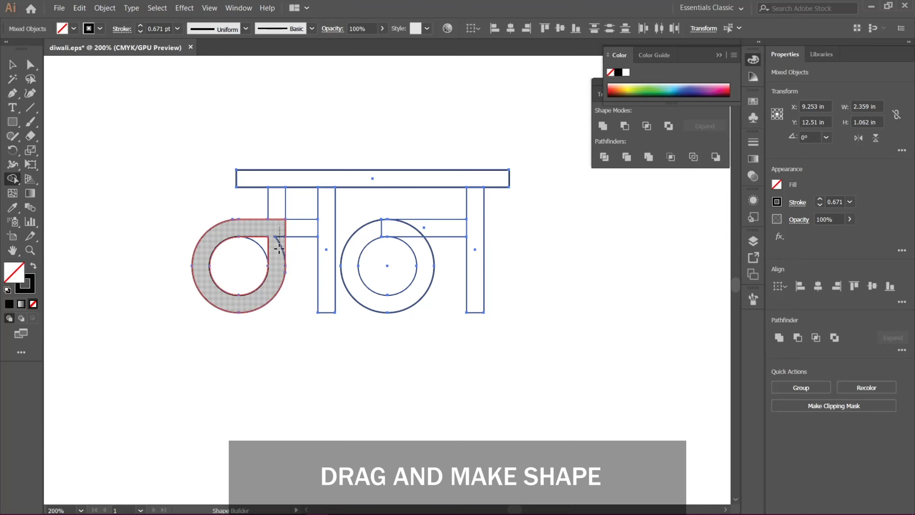
{"action": "left_click_drag", "start_coordinate": [286, 228], "coordinate": [322, 225]}
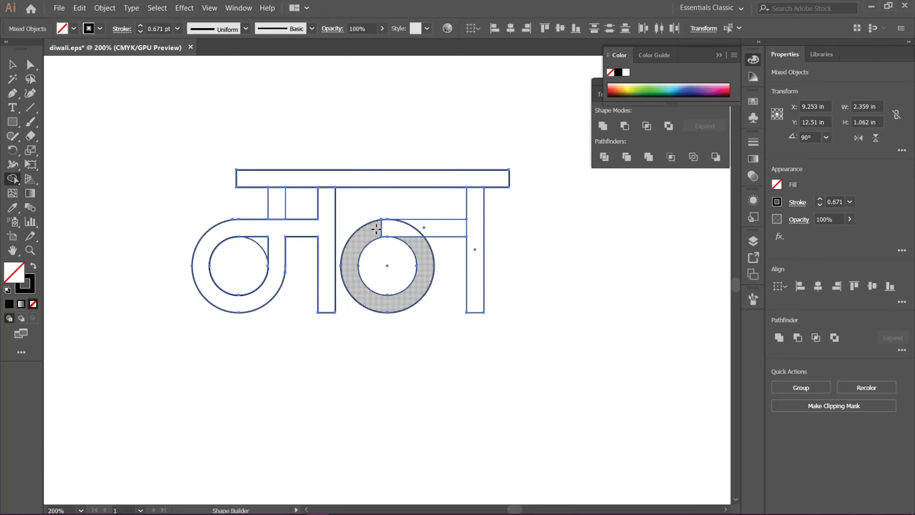
- Merge the second ring, its crossbar and stem, the headline and the remaining connecting regions into the lettering with Shape Builder
{"action": "left_click_drag", "start_coordinate": [392, 228], "coordinate": [475, 223]}
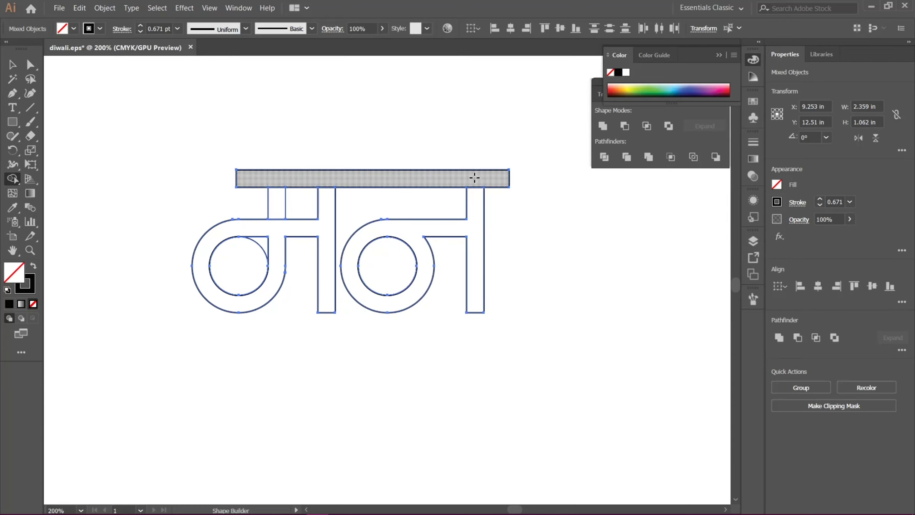
{"action": "mouse_move", "coordinate": [475, 177]}
{"action": "left_mouse_down"}
{"action": "mouse_move", "coordinate": [468, 190]}
{"action": "mouse_move", "coordinate": [399, 213]}
{"action": "left_mouse_up"}
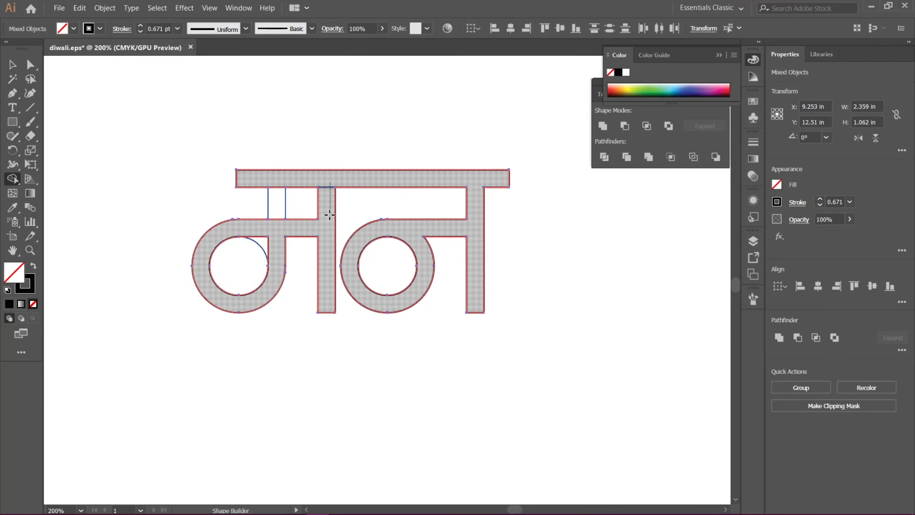
{"action": "left_click", "coordinate": [273, 199]}
{"action": "left_click", "coordinate": [278, 209]}
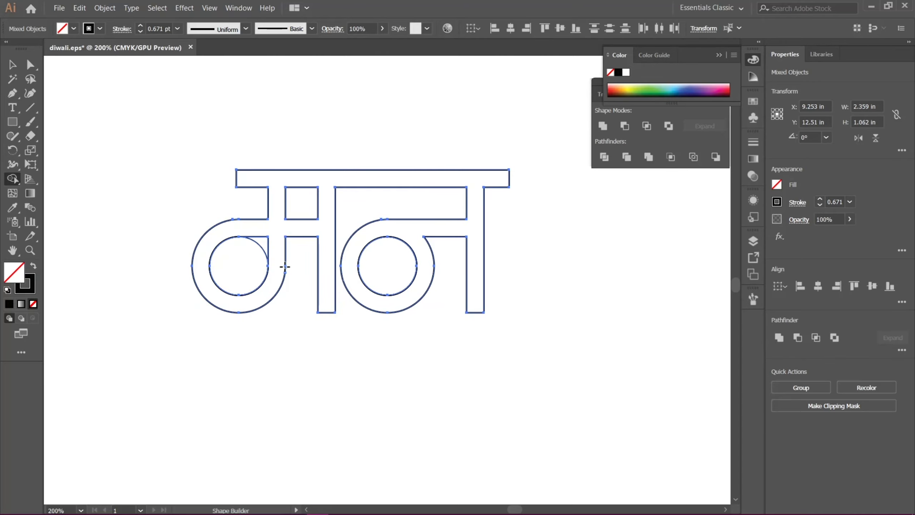
{"action": "left_click", "coordinate": [271, 248]}
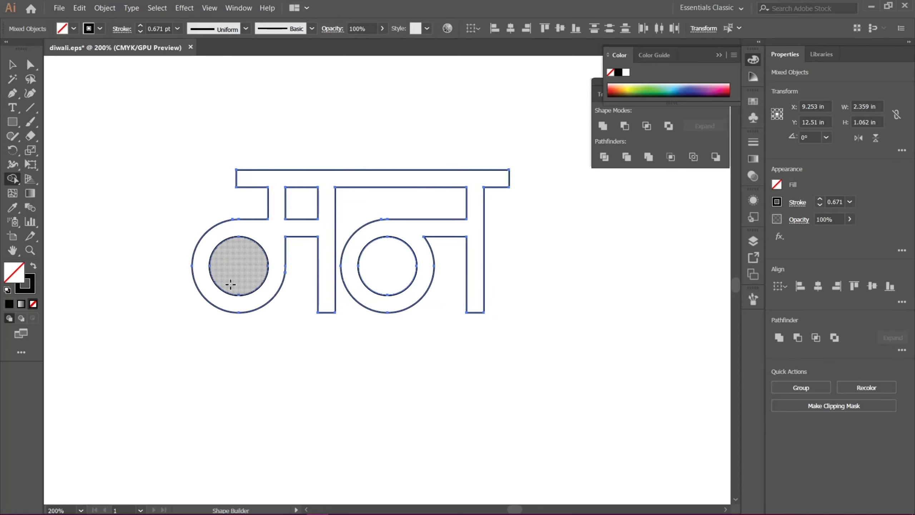
{"action": "key", "text": "ctrl"}
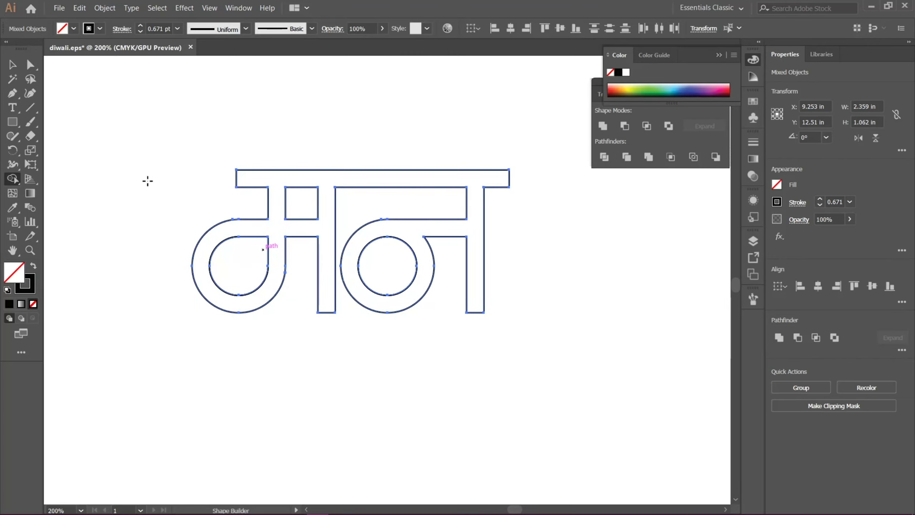
- Select the merged मन compound path and fill it with black
{"action": "left_click", "coordinate": [13, 65]}
{"action": "left_click", "coordinate": [344, 294]}
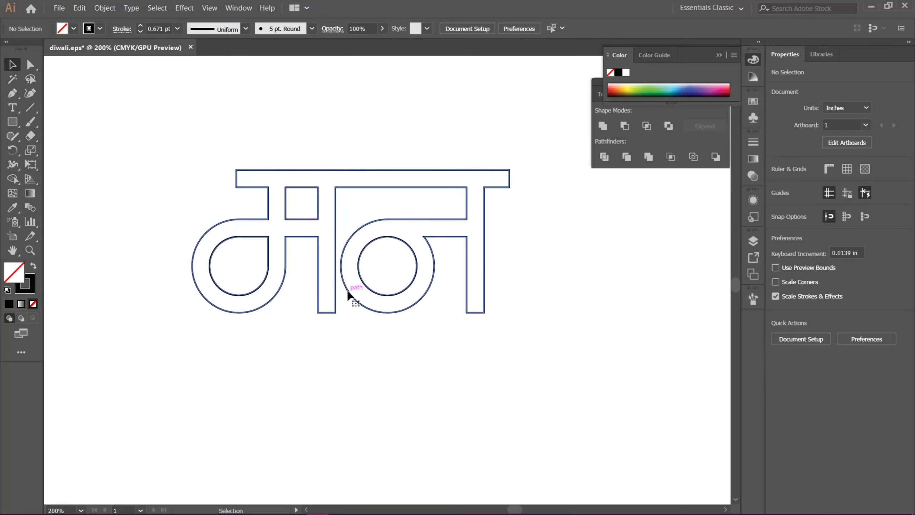
{"action": "left_click", "coordinate": [347, 296]}
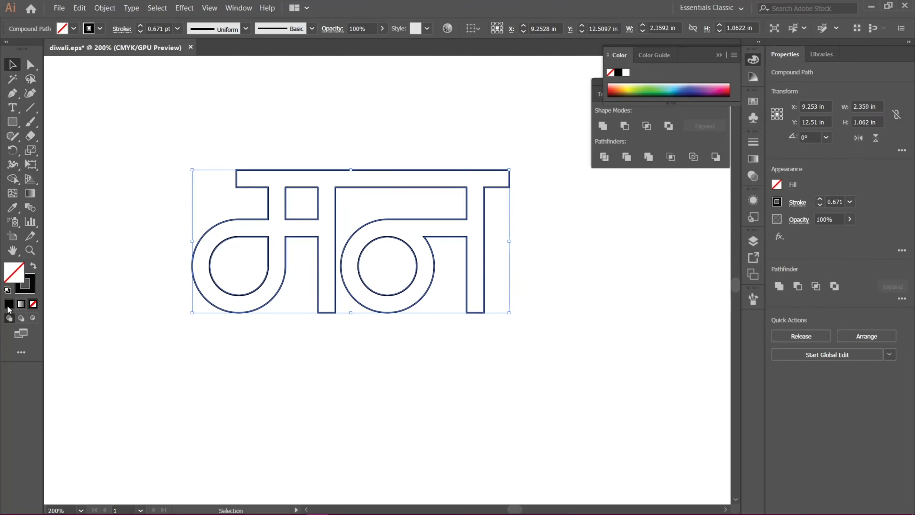
{"action": "left_click", "coordinate": [8, 304]}
{"action": "left_click", "coordinate": [342, 383]}
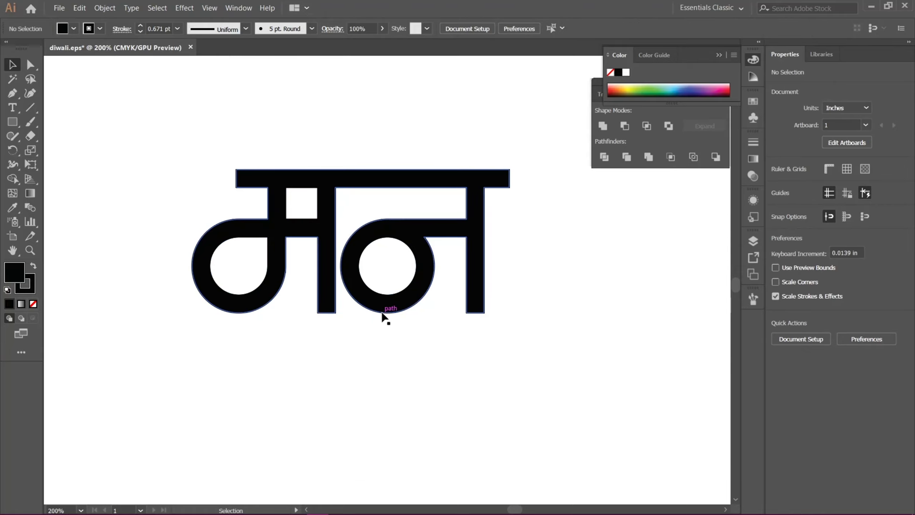
- Move the black मन lettering clear of the leftover outline paths and delete those leftovers
{"action": "left_click_drag", "start_coordinate": [383, 313], "coordinate": [455, 416]}
{"action": "left_click_drag", "start_coordinate": [426, 308], "coordinate": [493, 326]}
{"action": "left_click_drag", "start_coordinate": [181, 183], "coordinate": [465, 296]}
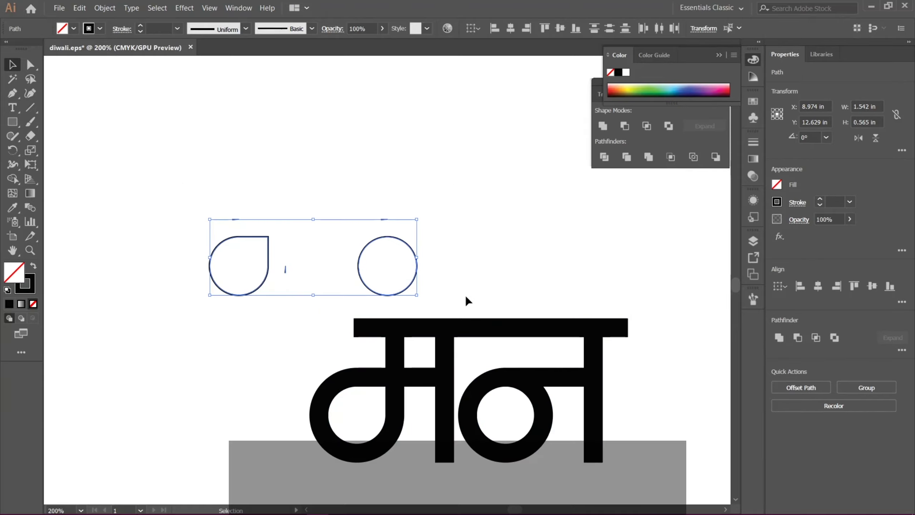
{"action": "key", "text": "Delete"}
{"action": "left_click", "coordinate": [464, 332]}
{"action": "left_click_drag", "start_coordinate": [464, 332], "coordinate": [308, 153]}
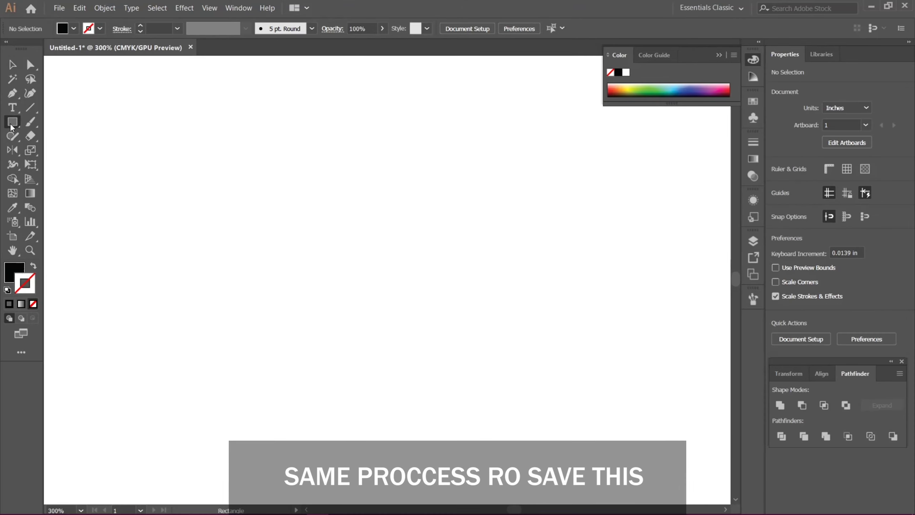
- Draw a thin black horizontal rectangle about 1.66 by 0.07 in in the new document and select it
{"action": "left_click_drag", "start_coordinate": [212, 157], "coordinate": [548, 171]}
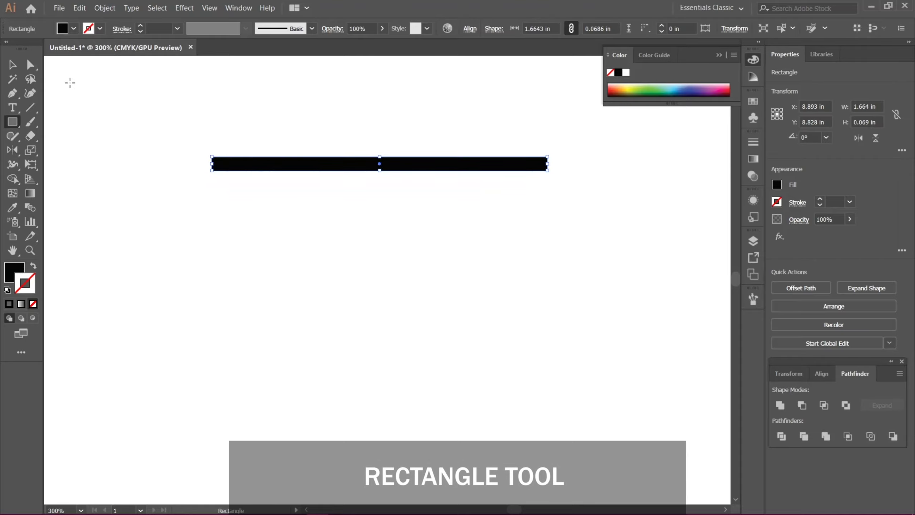
{"action": "left_click", "coordinate": [12, 65]}
{"action": "left_click", "coordinate": [201, 275]}
{"action": "left_click_drag", "start_coordinate": [225, 266], "coordinate": [171, 285]}
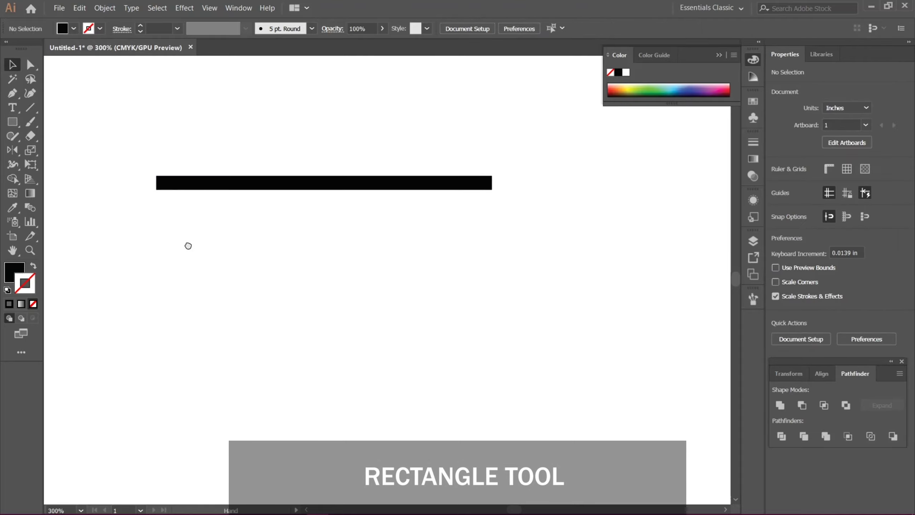
{"action": "left_click", "coordinate": [232, 186]}
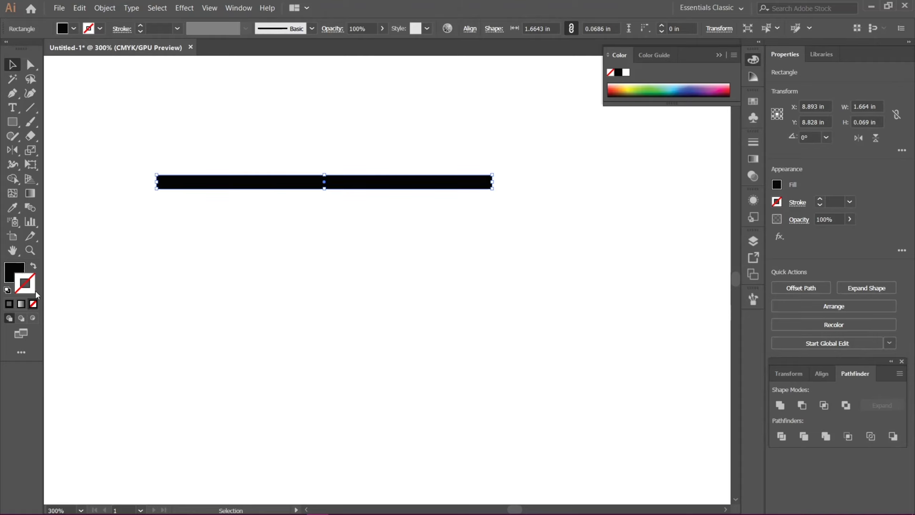
- Duplicate the black headline bar just below itself and resize the copy to about 0.56 by 0.12 in
{"action": "left_click", "coordinate": [153, 238]}
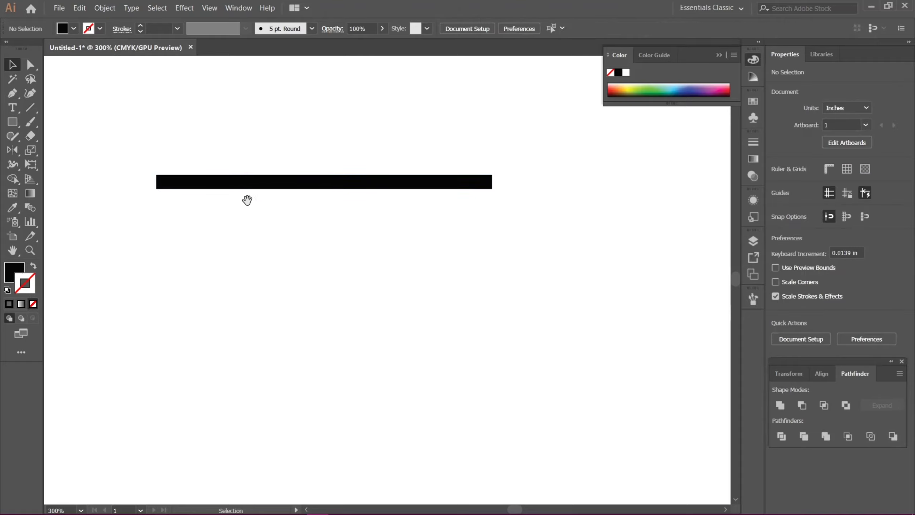
{"action": "left_click_drag", "start_coordinate": [256, 205], "coordinate": [201, 251]}
{"action": "left_click", "coordinate": [196, 205]}
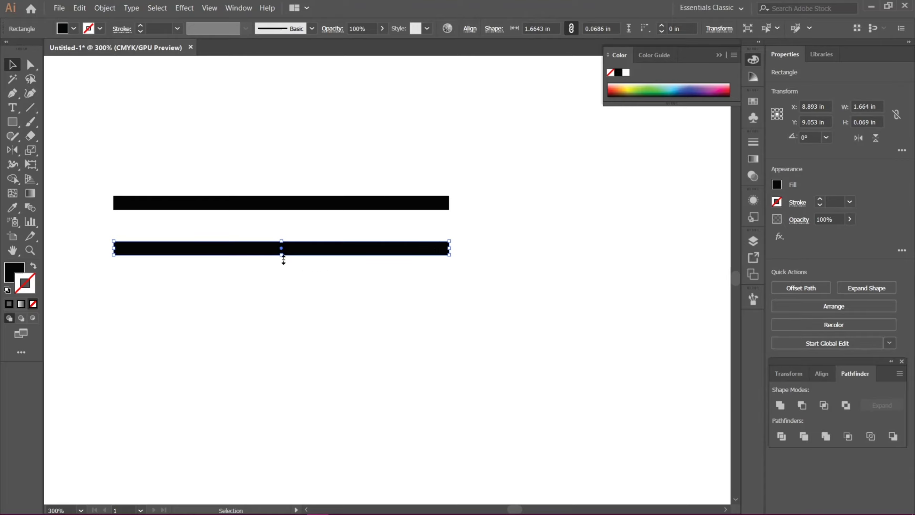
{"action": "left_click_drag", "start_coordinate": [283, 260], "coordinate": [281, 266]}
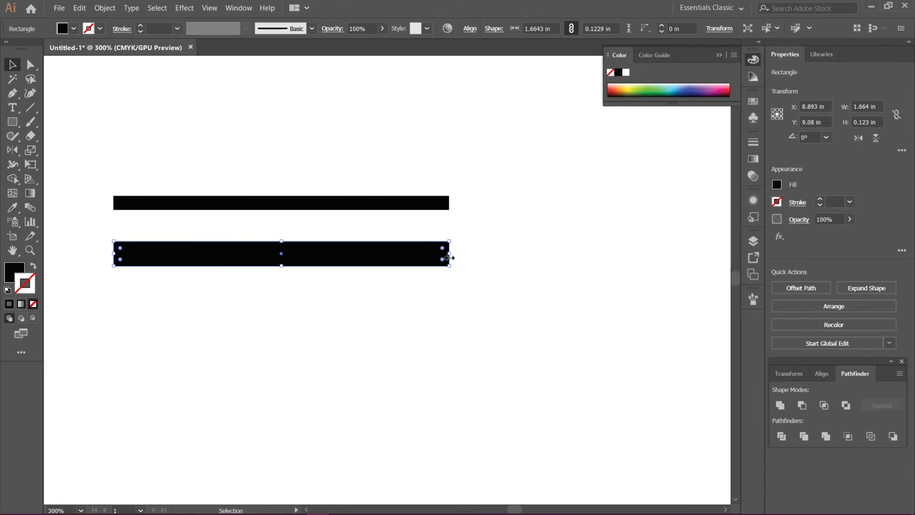
{"action": "left_click_drag", "start_coordinate": [449, 258], "coordinate": [226, 252]}
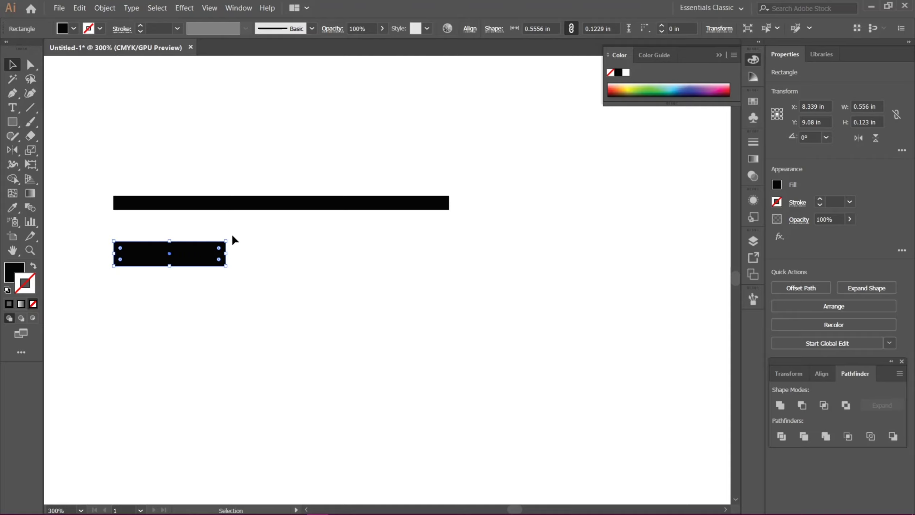
{"action": "left_click", "coordinate": [232, 244]}
{"action": "left_click", "coordinate": [225, 241]}
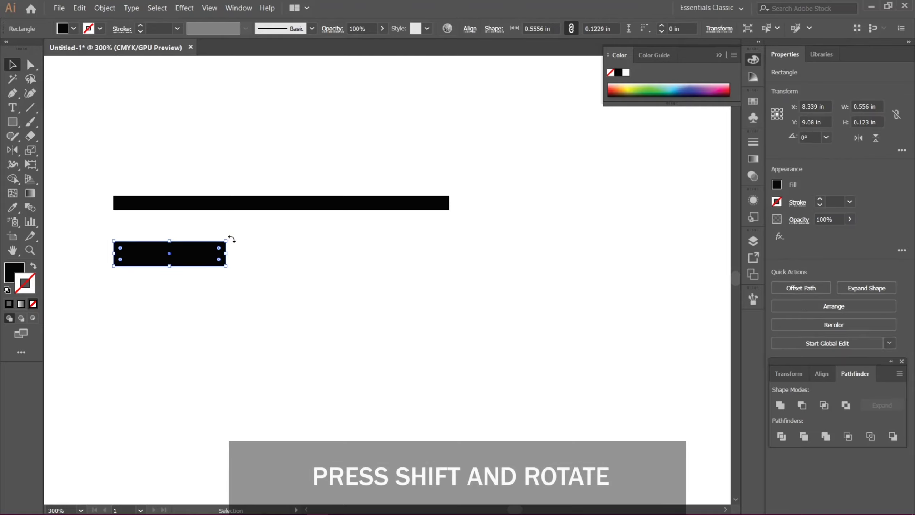
- Rotate the short bar 90 degrees and set it as a stem about 0.44 in tall hanging from the headline near its left end
{"action": "left_click_drag", "start_coordinate": [232, 239], "coordinate": [169, 287]}
{"action": "left_click", "coordinate": [238, 275]}
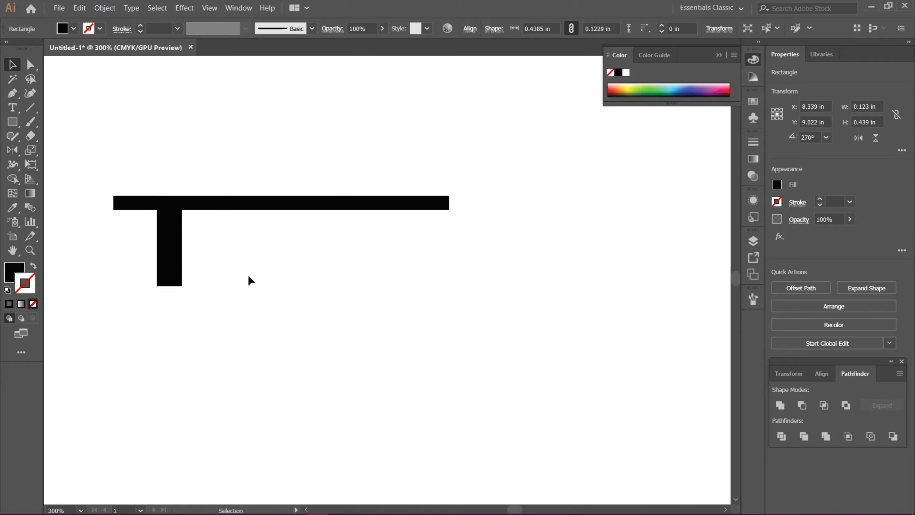
{"action": "left_click_drag", "start_coordinate": [262, 286], "coordinate": [327, 263]}
- Unlink the stem's corner radii and round only its lower-left corner to 0.1229 in
{"action": "left_click", "coordinate": [238, 8]}
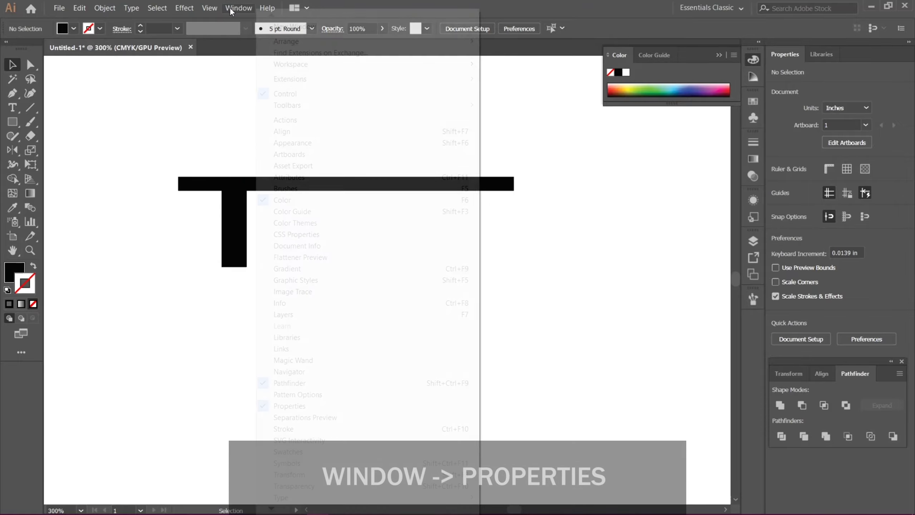
{"action": "left_click", "coordinate": [299, 404]}
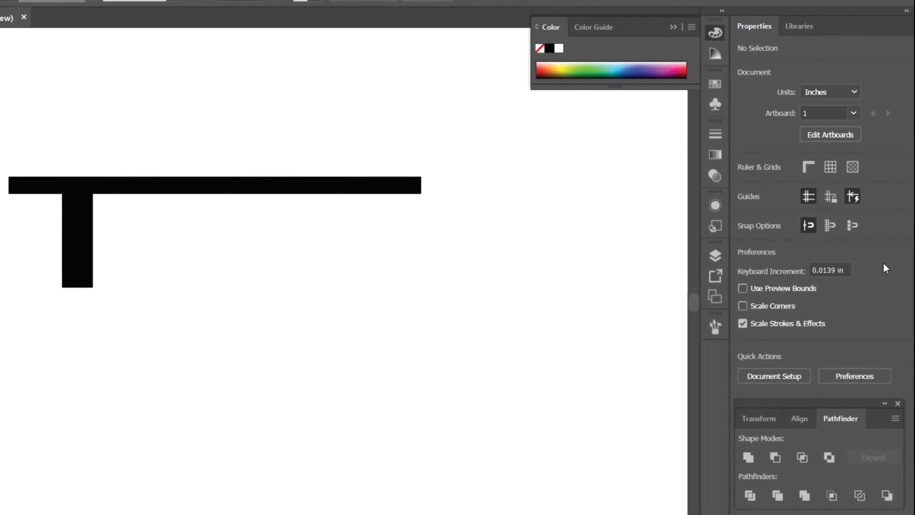
{"action": "left_click", "coordinate": [67, 258]}
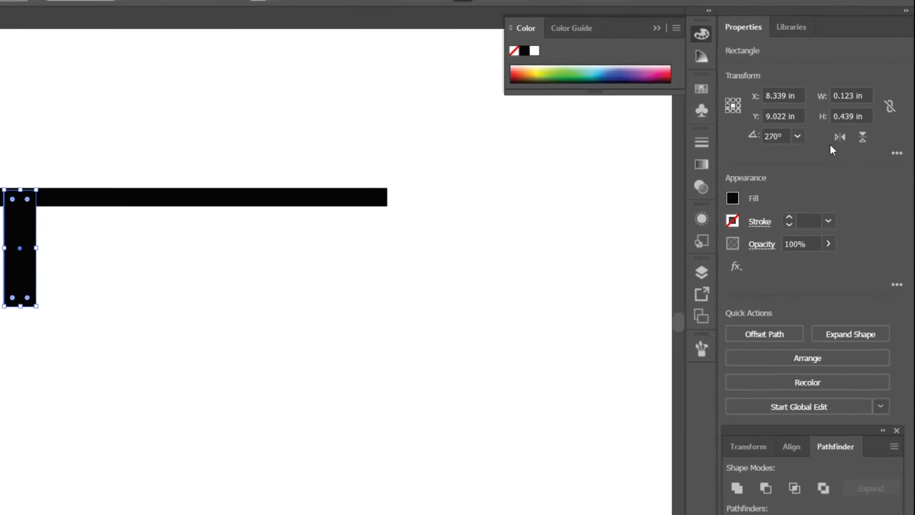
{"action": "left_click", "coordinate": [898, 153]}
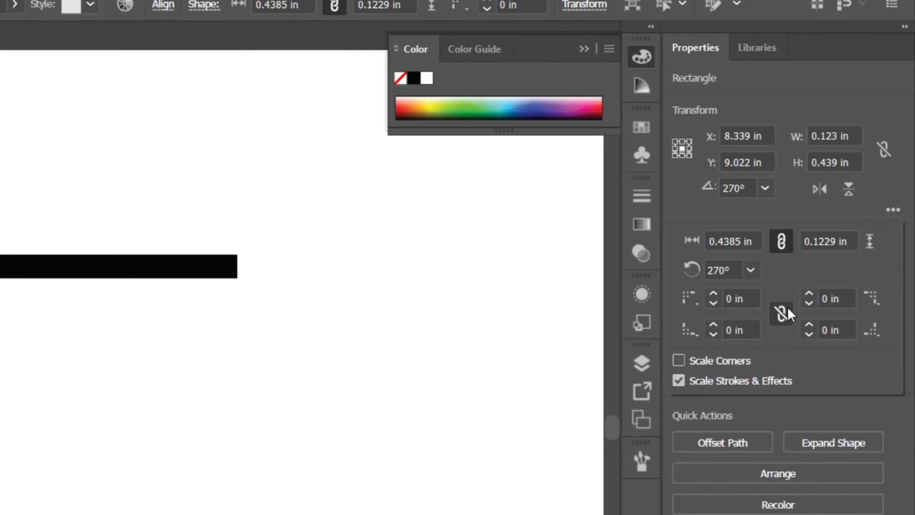
{"action": "left_click", "coordinate": [783, 313]}
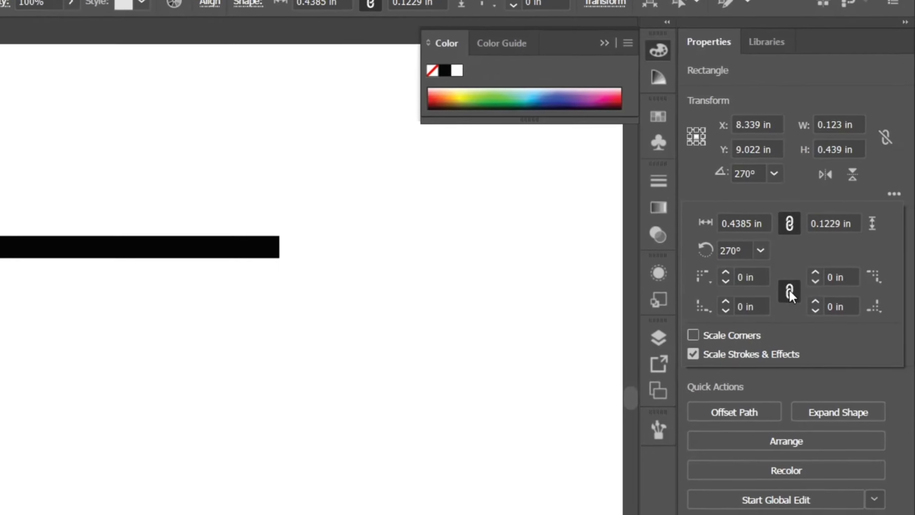
{"action": "left_click", "coordinate": [789, 293]}
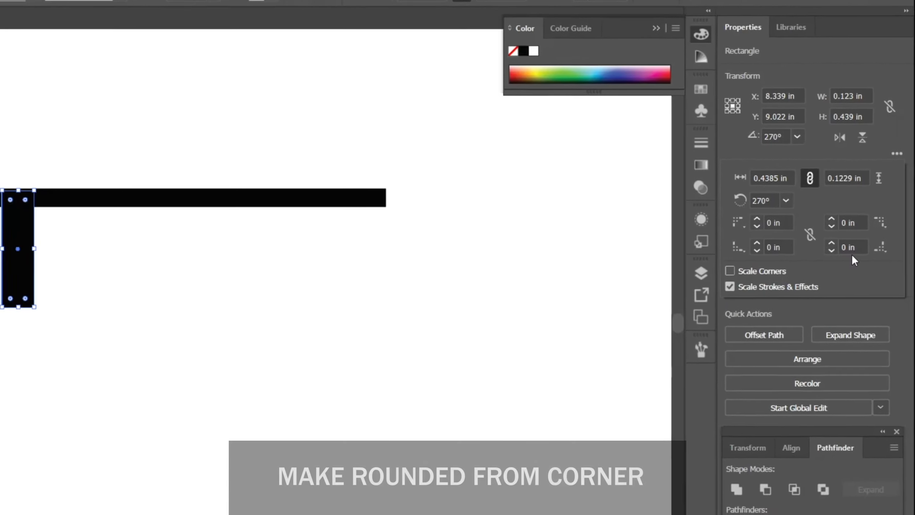
{"action": "left_click", "coordinate": [835, 229]}
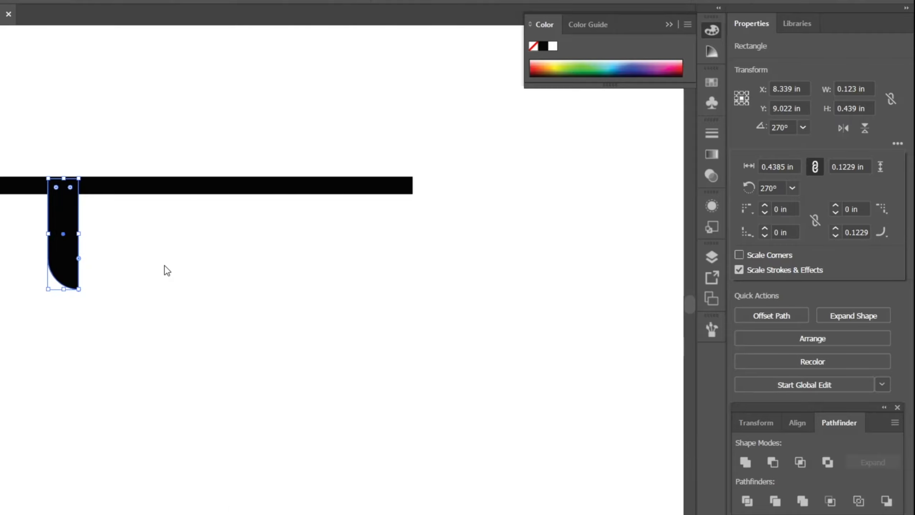
{"action": "left_click", "coordinate": [94, 291]}
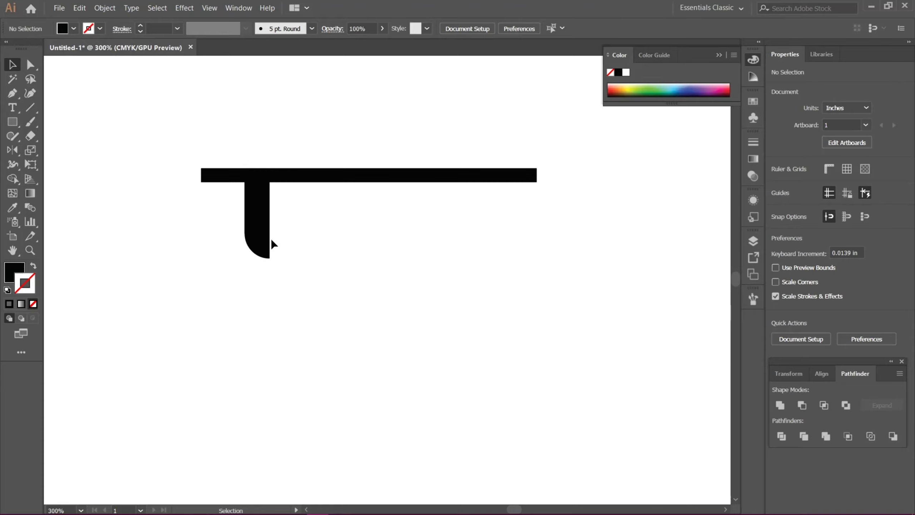
- Copy the rounded stem up and to the left so the duplicate crosses the headline near its left end
{"action": "left_click", "coordinate": [267, 241]}
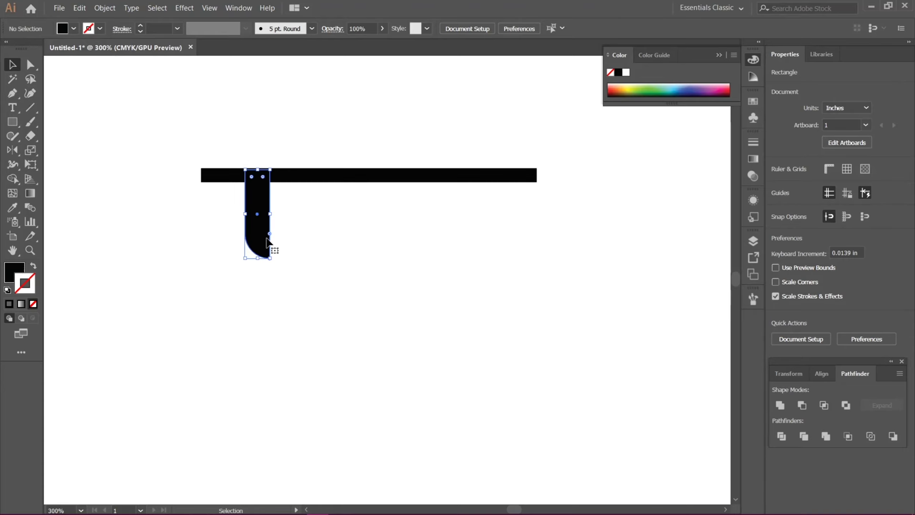
{"action": "left_click_drag", "start_coordinate": [264, 238], "coordinate": [227, 202]}
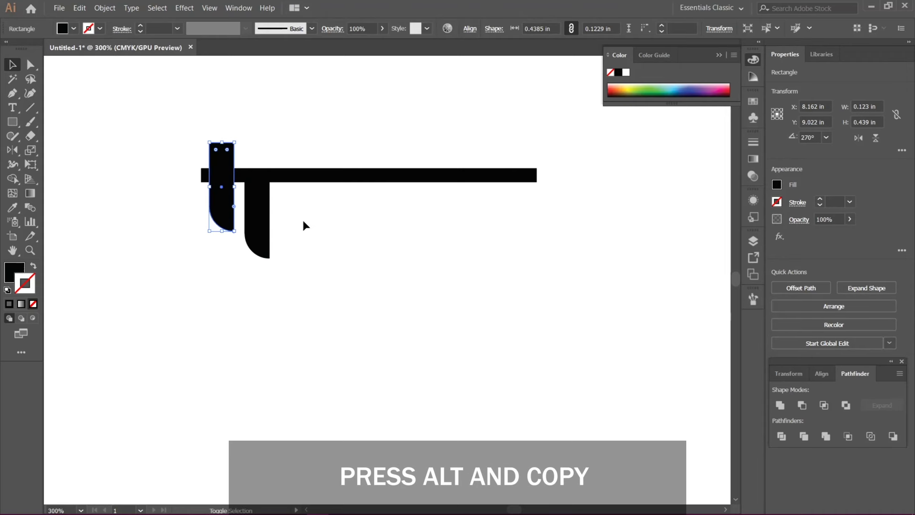
{"action": "left_click", "coordinate": [316, 261]}
{"action": "mouse_move", "coordinate": [296, 254]}
{"action": "left_mouse_down"}
{"action": "mouse_move", "coordinate": [334, 263]}
{"action": "mouse_move", "coordinate": [304, 271]}
{"action": "mouse_move", "coordinate": [293, 255]}
{"action": "left_mouse_up"}
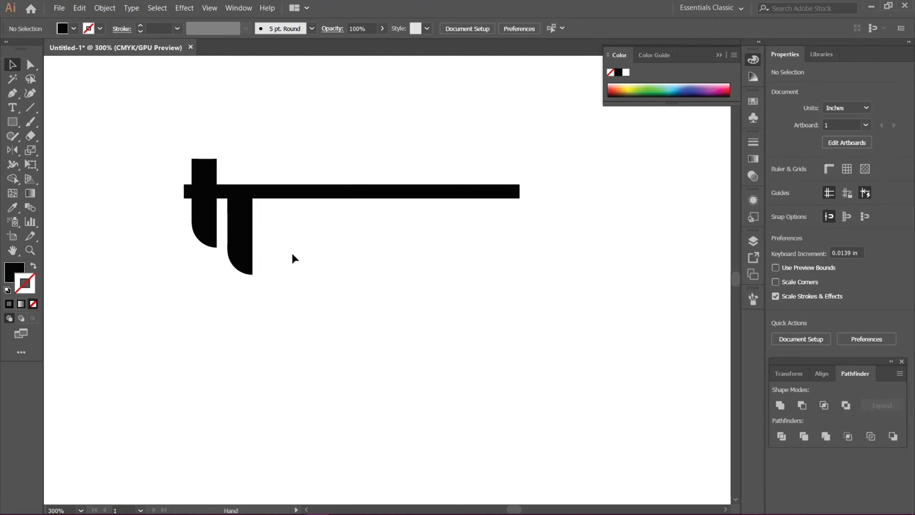
- Copy the raised left stem, rotate the copy horizontal across both stems, and reflect it so its rounded corner faces lower left
{"action": "left_click_drag", "start_coordinate": [210, 222], "coordinate": [143, 219]}
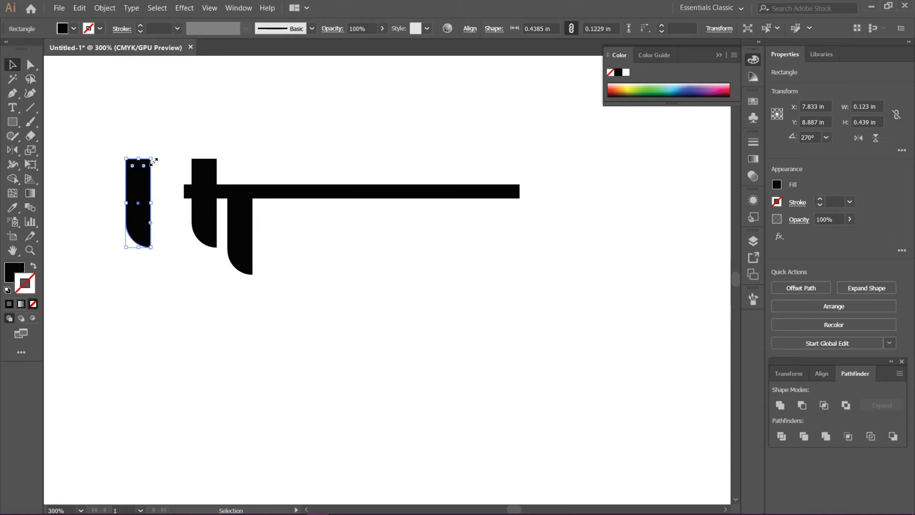
{"action": "left_click_drag", "start_coordinate": [154, 157], "coordinate": [243, 236]}
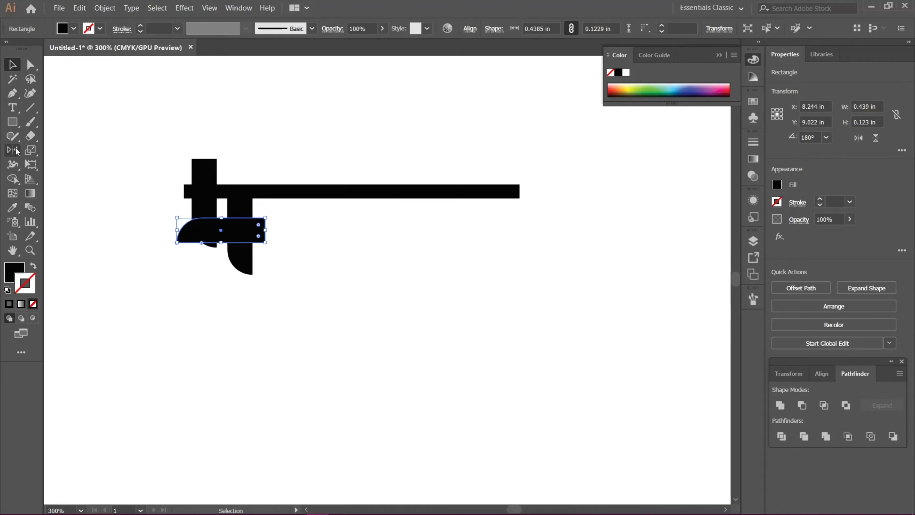
{"action": "left_click_drag", "start_coordinate": [15, 152], "coordinate": [49, 168]}
{"action": "left_click_drag", "start_coordinate": [226, 216], "coordinate": [229, 244]}
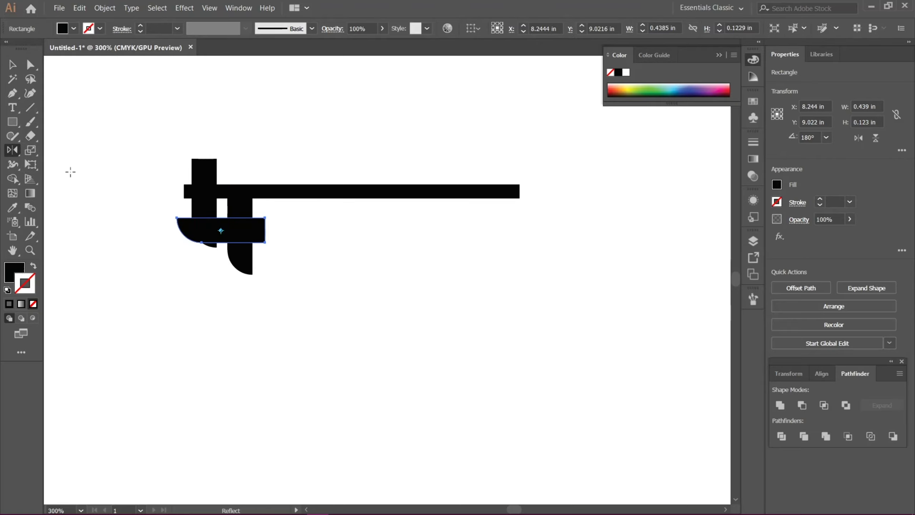
{"action": "left_click", "coordinate": [11, 64]}
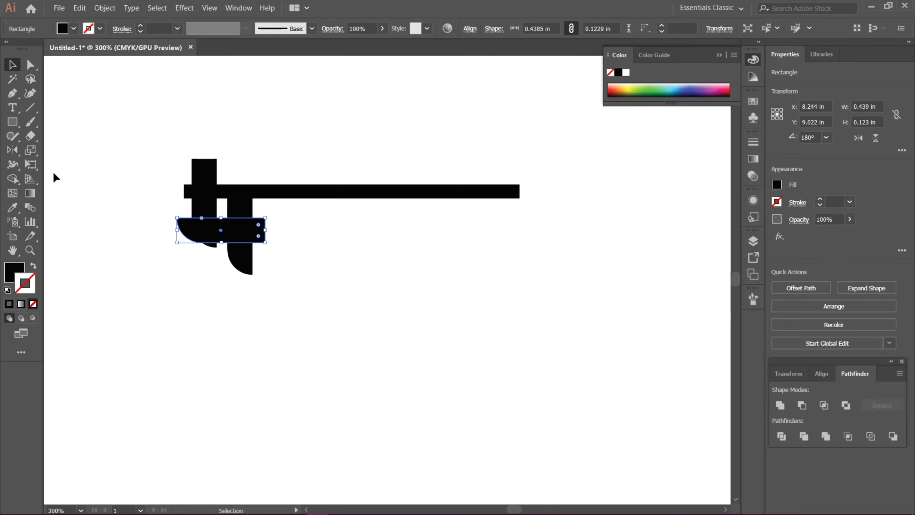
- Align the horizontal rounded bar with the first stem's foot so its curved end projects slightly left of the stem
{"action": "left_click", "coordinate": [219, 263]}
{"action": "mouse_move", "coordinate": [223, 234]}
{"action": "left_mouse_down"}
{"action": "mouse_move", "coordinate": [242, 234]}
{"action": "mouse_move", "coordinate": [217, 240]}
{"action": "left_mouse_up"}
{"action": "left_click", "coordinate": [292, 303]}
{"action": "left_click_drag", "start_coordinate": [292, 303], "coordinate": [326, 334]}
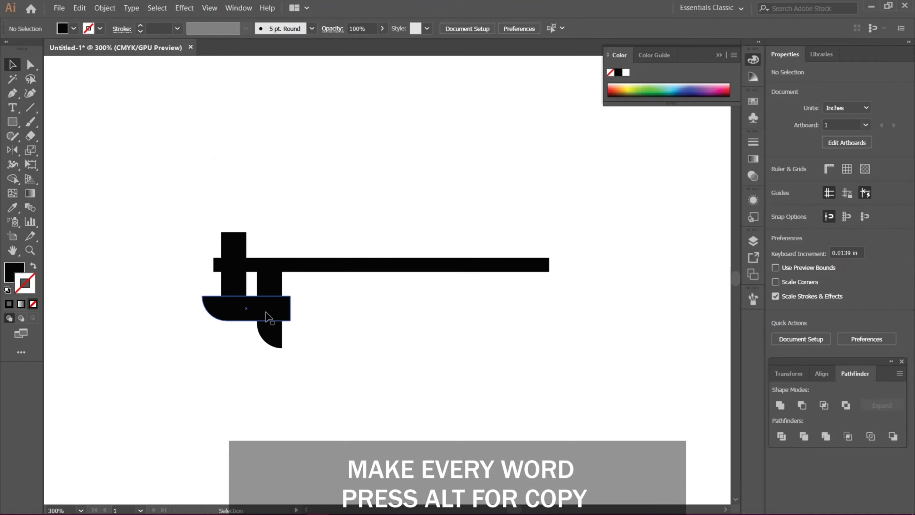
{"action": "left_click_drag", "start_coordinate": [264, 309], "coordinate": [257, 314]}
{"action": "left_click", "coordinate": [351, 345]}
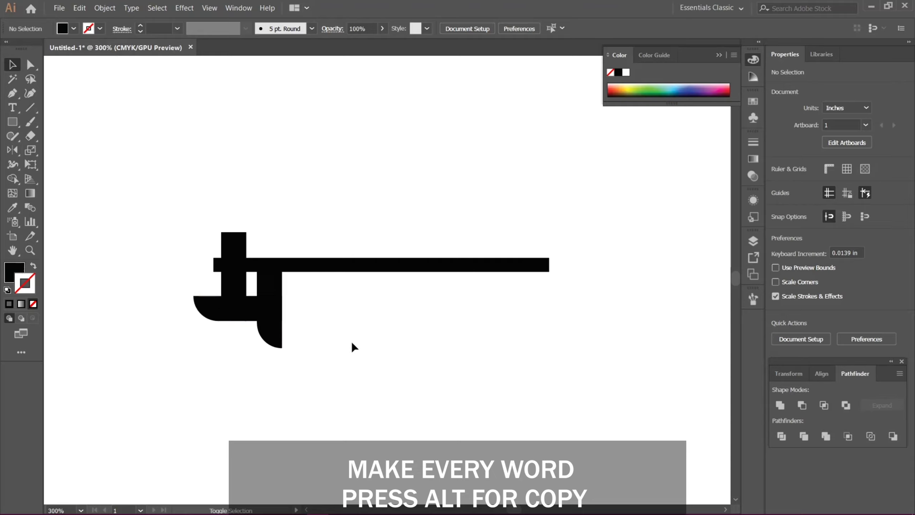
{"action": "left_click_drag", "start_coordinate": [355, 364], "coordinate": [333, 338]}
{"action": "left_click_drag", "start_coordinate": [210, 284], "coordinate": [232, 289]}
{"action": "left_click", "coordinate": [369, 334]}
{"action": "scroll", "coordinate": [386, 344], "scroll_direction": "right", "scroll_amount": 1}
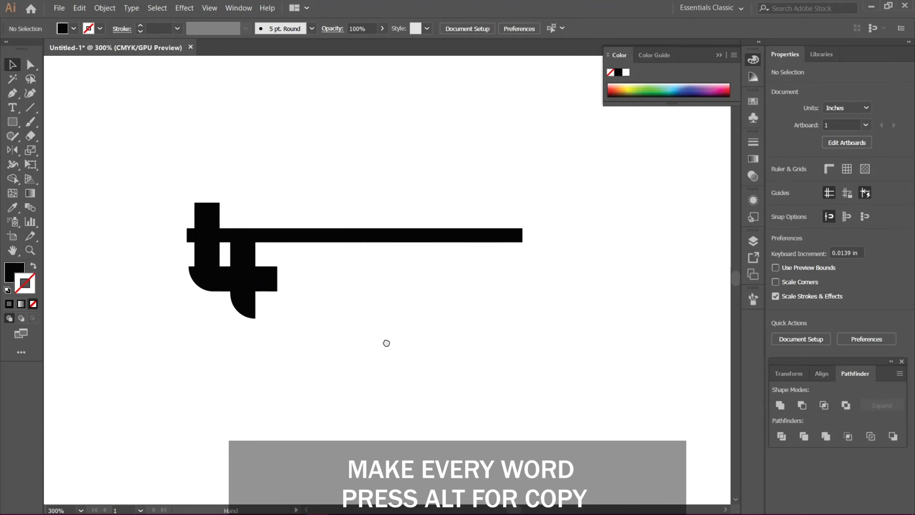
{"action": "left_click_drag", "start_coordinate": [256, 286], "coordinate": [252, 287]}
{"action": "left_click", "coordinate": [324, 315]}
{"action": "left_click_drag", "start_coordinate": [319, 273], "coordinate": [341, 324]}
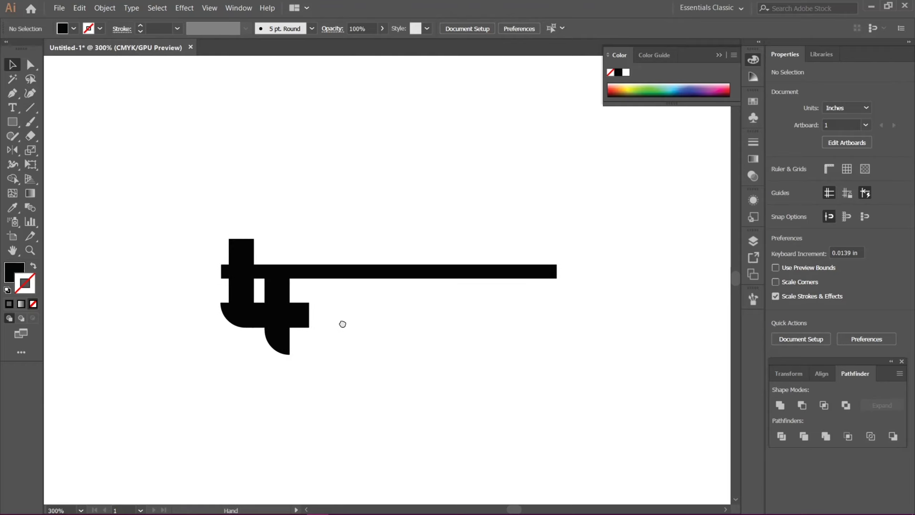
- Shorten the horizontal bar to about 0.165 in so it ends flush with the first stem's right edge
{"action": "left_click", "coordinate": [303, 318]}
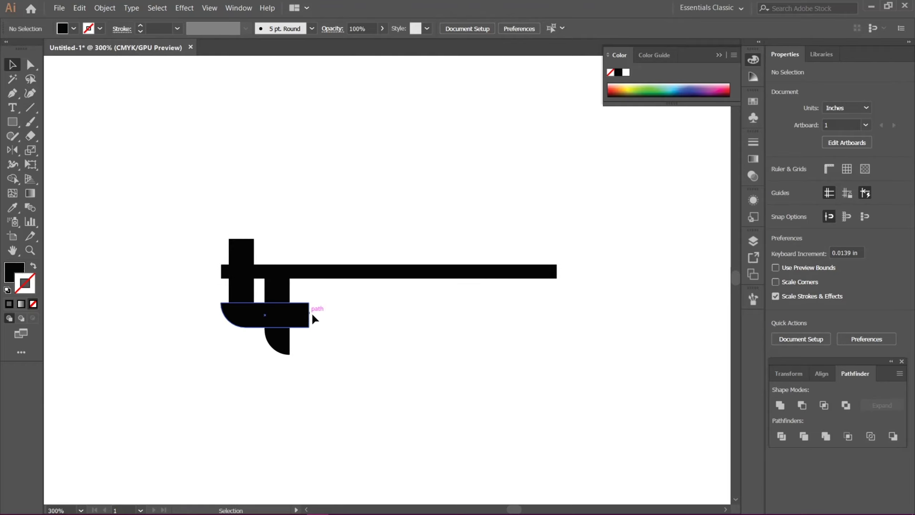
{"action": "left_click", "coordinate": [301, 312]}
{"action": "left_click_drag", "start_coordinate": [309, 314], "coordinate": [258, 311]}
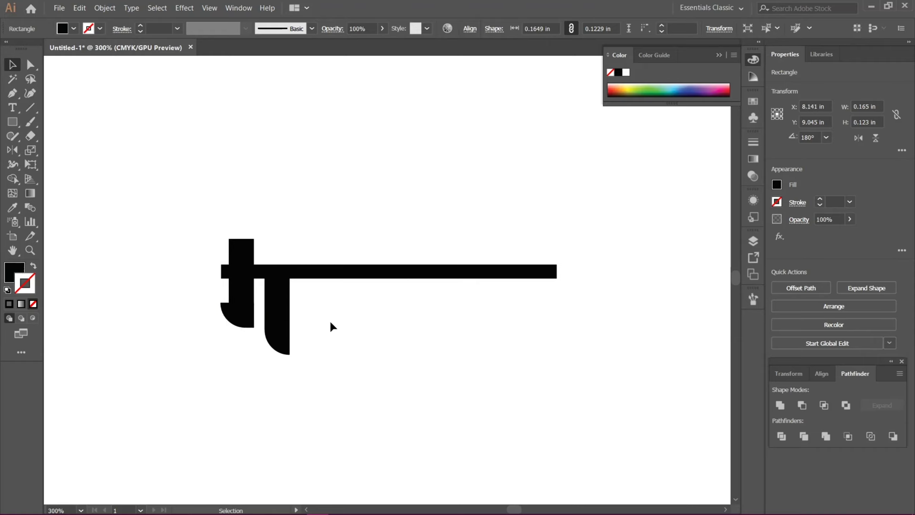
{"action": "left_click", "coordinate": [330, 320]}
{"action": "left_click_drag", "start_coordinate": [337, 321], "coordinate": [301, 348]}
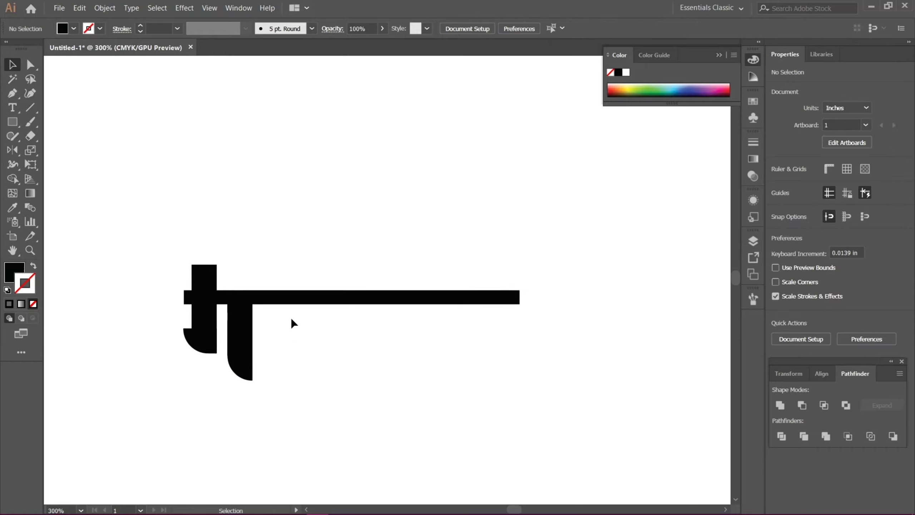
- Copy the low-hanging second stem up and to its right as a third stem crossing the headline
{"action": "left_click", "coordinate": [247, 360]}
{"action": "left_click_drag", "start_coordinate": [246, 360], "coordinate": [279, 334]}
{"action": "left_click", "coordinate": [329, 362]}
{"action": "left_click_drag", "start_coordinate": [330, 362], "coordinate": [288, 358]}
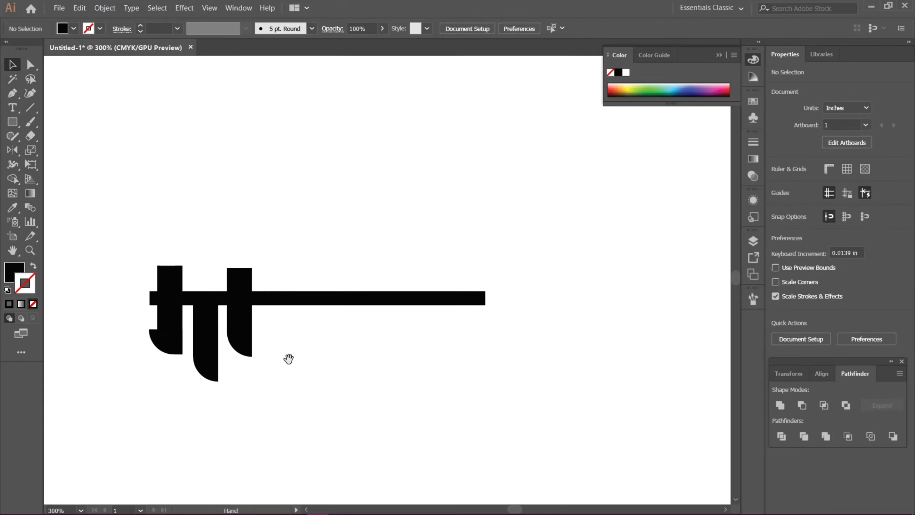
- Duplicate the third stem just to its right and reflect the copy so its rounded corner faces lower right
{"action": "left_click_drag", "start_coordinate": [241, 337], "coordinate": [277, 343]}
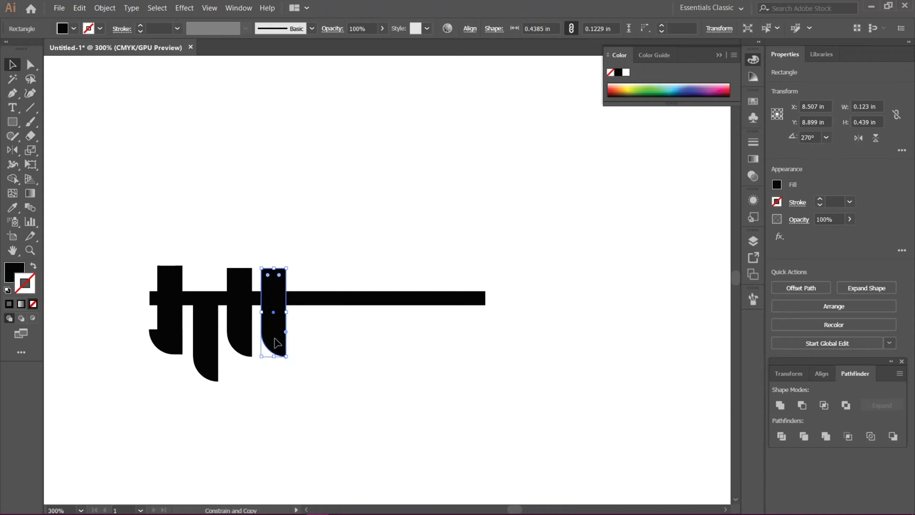
{"action": "key", "text": "o"}
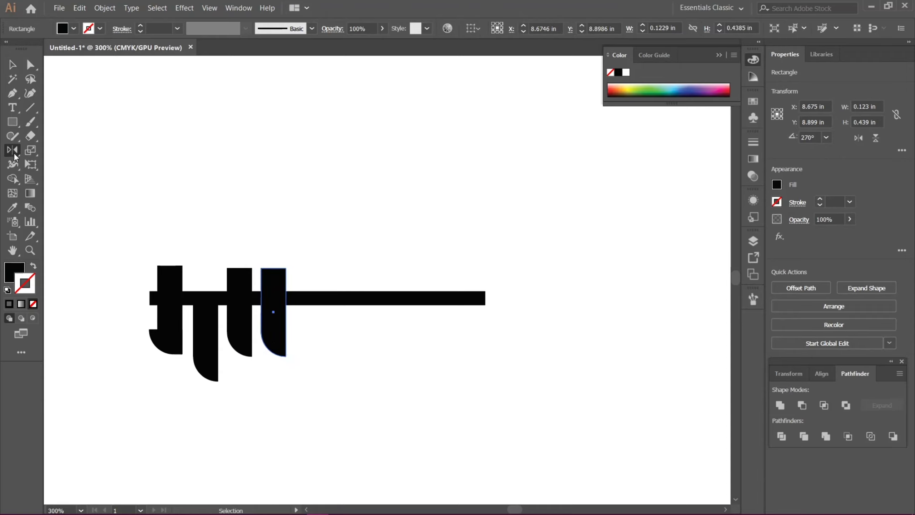
{"action": "mouse_move", "coordinate": [282, 325]}
{"action": "left_mouse_down"}
{"action": "mouse_move", "coordinate": [267, 319]}
{"action": "mouse_move", "coordinate": [273, 327]}
{"action": "left_mouse_up"}
{"action": "left_click", "coordinate": [12, 64]}
{"action": "left_click", "coordinate": [356, 385]}
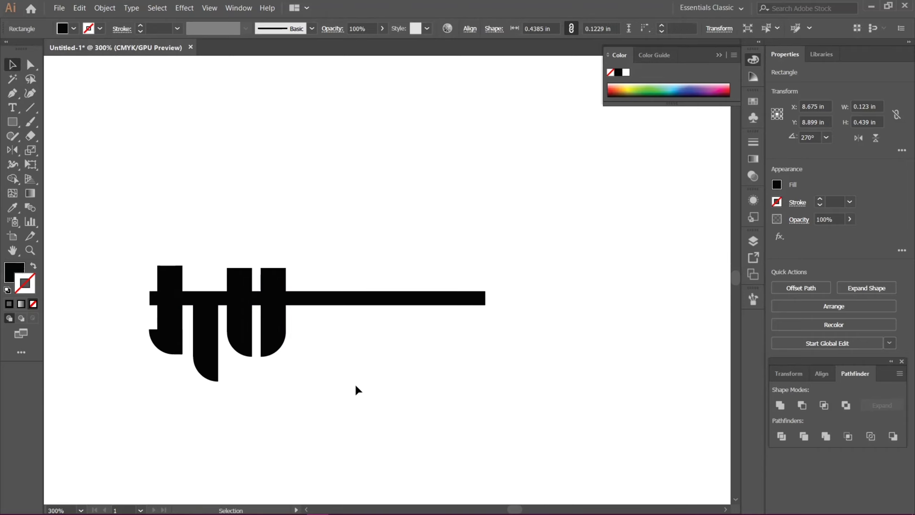
- Place two spaced copies of the low-hanging second stem further right along the headline, and select the raised third stem
{"action": "left_click_drag", "start_coordinate": [323, 420], "coordinate": [289, 373]}
{"action": "left_click", "coordinate": [180, 330]}
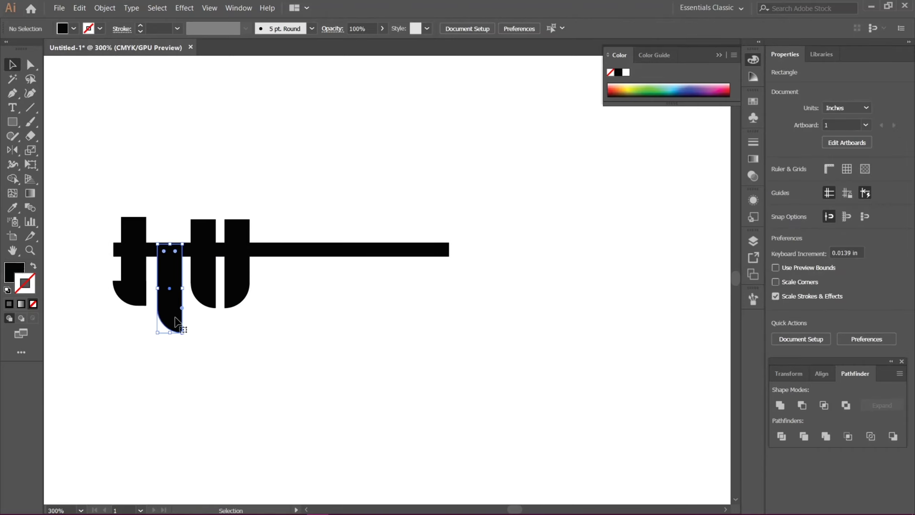
{"action": "left_click_drag", "start_coordinate": [178, 321], "coordinate": [280, 321]}
{"action": "left_click", "coordinate": [323, 343]}
{"action": "left_click_drag", "start_coordinate": [323, 344], "coordinate": [309, 310]}
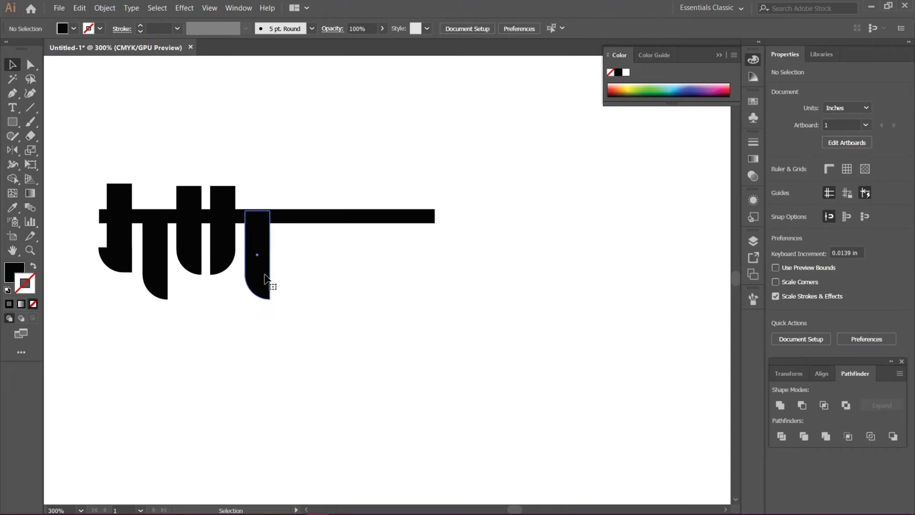
{"action": "left_click_drag", "start_coordinate": [266, 282], "coordinate": [342, 276]}
{"action": "left_click", "coordinate": [403, 300]}
{"action": "left_click", "coordinate": [198, 255]}
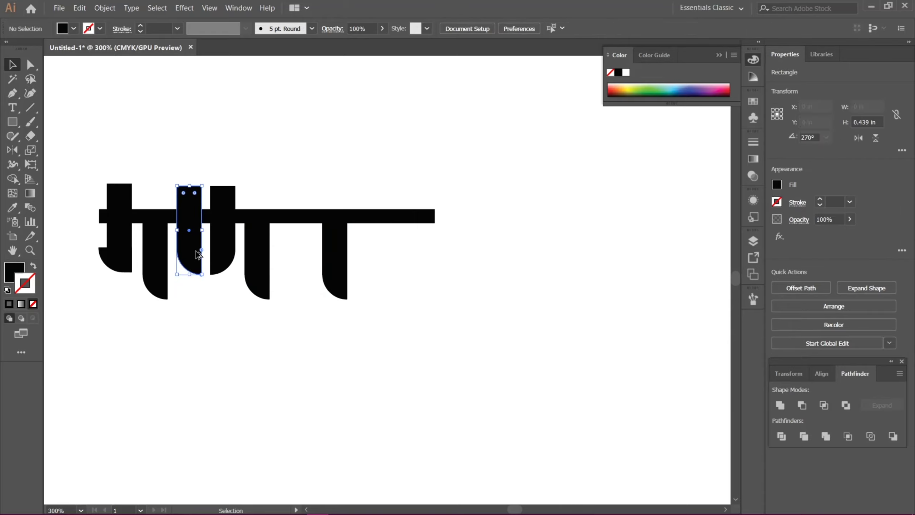
- Copy the raised third stem across the headline into the gap between the two rightmost low-hanging stems
{"action": "left_click_drag", "start_coordinate": [198, 255], "coordinate": [296, 259]}
{"action": "left_click", "coordinate": [369, 308]}
{"action": "left_click_drag", "start_coordinate": [402, 293], "coordinate": [387, 310]}
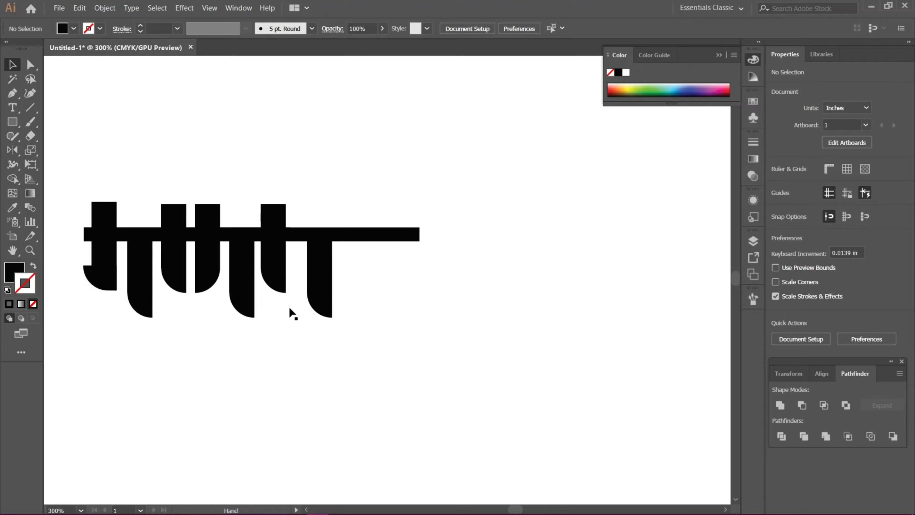
- Copy the first stem's rounded foot bar between the third and fourth stems and widen it to about 0.184 in to join their bases
{"action": "left_click", "coordinate": [109, 282]}
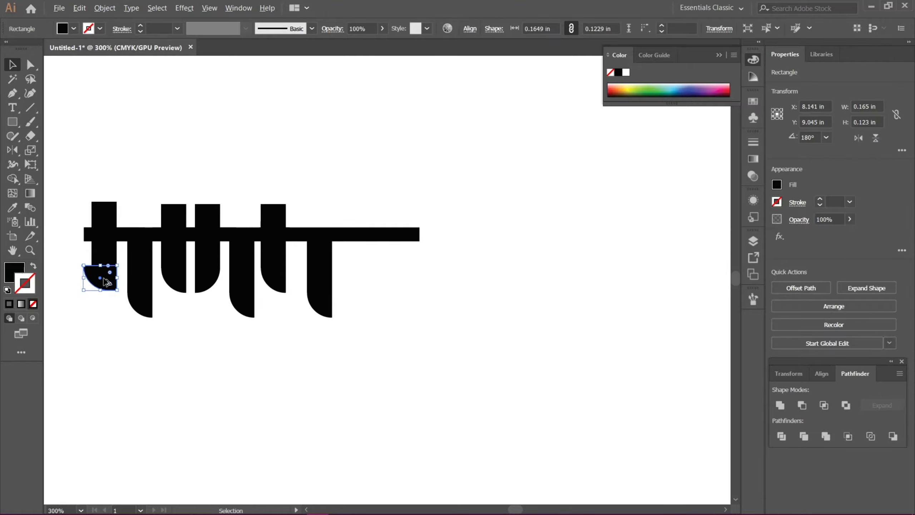
{"action": "left_click_drag", "start_coordinate": [96, 277], "coordinate": [181, 281]}
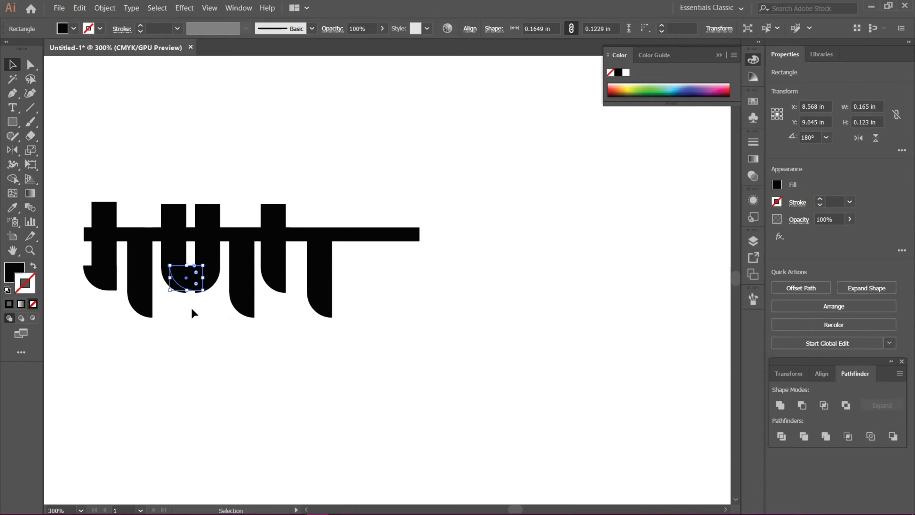
{"action": "left_click_drag", "start_coordinate": [214, 308], "coordinate": [202, 329]}
{"action": "key", "text": "ctrl+equal"}
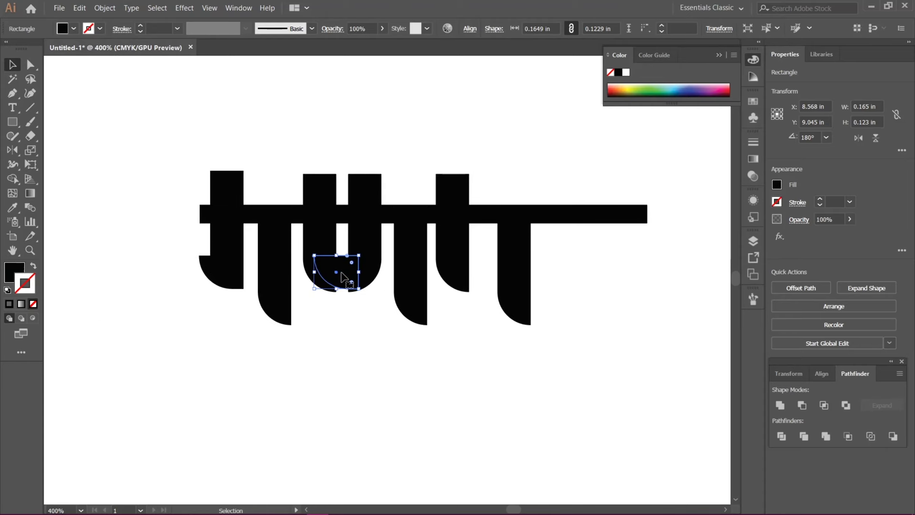
{"action": "mouse_move", "coordinate": [342, 271]}
{"action": "left_mouse_down"}
{"action": "mouse_move", "coordinate": [331, 275]}
{"action": "mouse_move", "coordinate": [355, 277]}
{"action": "left_mouse_up"}
{"action": "left_click", "coordinate": [354, 317]}
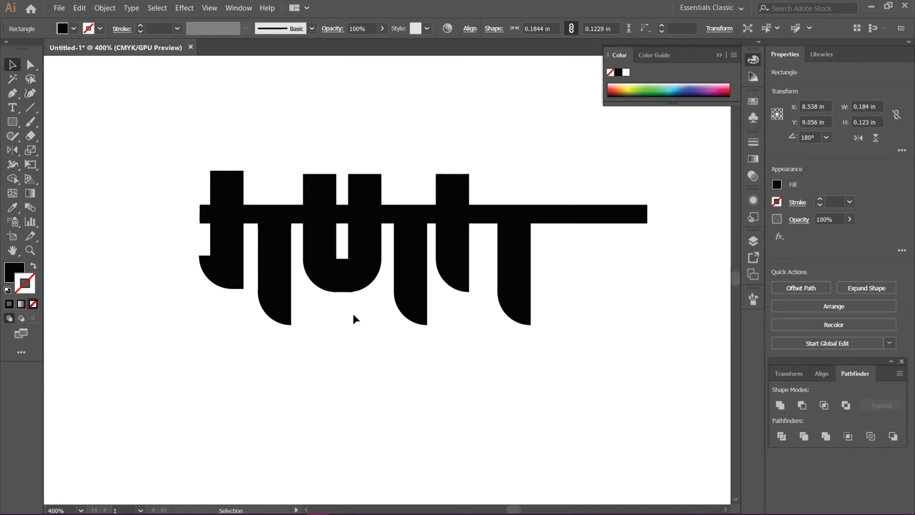
- Copy the joining bar to the next raised stem and widen it to about 0.267 in to reach the last low-hanging stem
{"action": "left_click", "coordinate": [342, 281]}
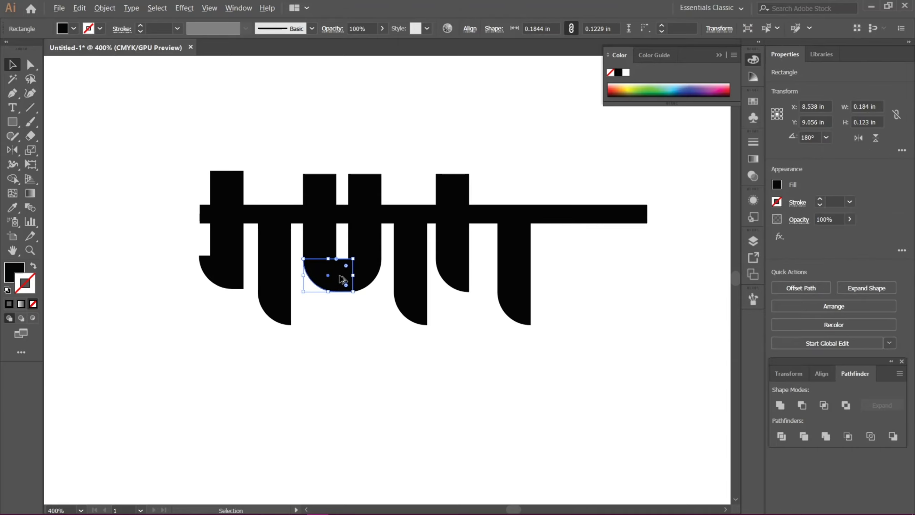
{"action": "left_click_drag", "start_coordinate": [342, 279], "coordinate": [499, 275]}
{"action": "left_click", "coordinate": [575, 359]}
{"action": "left_click_drag", "start_coordinate": [544, 369], "coordinate": [442, 353]}
{"action": "left_click_drag", "start_coordinate": [464, 319], "coordinate": [404, 326]}
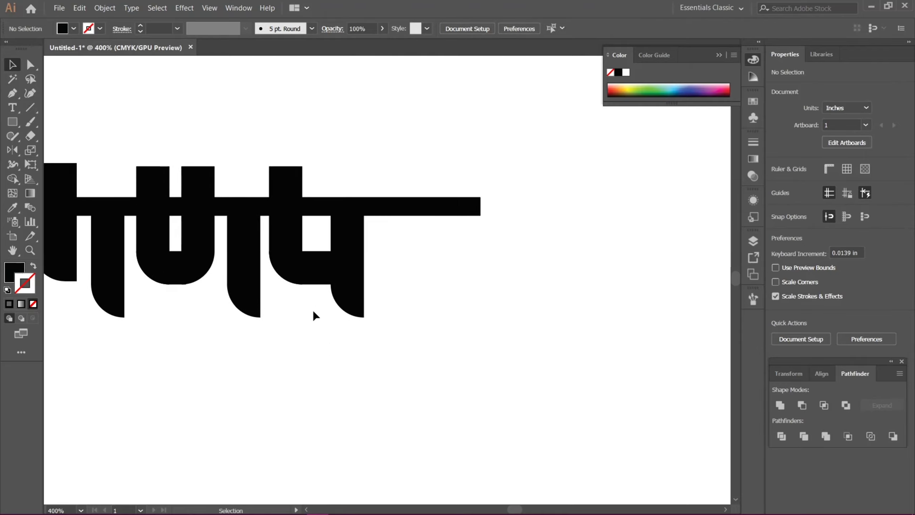
- Copy the 0.267 in bar beyond the last stem, reflect it so its rounded corner faces upper left, and move it closer to the headline
{"action": "left_click", "coordinate": [312, 277]}
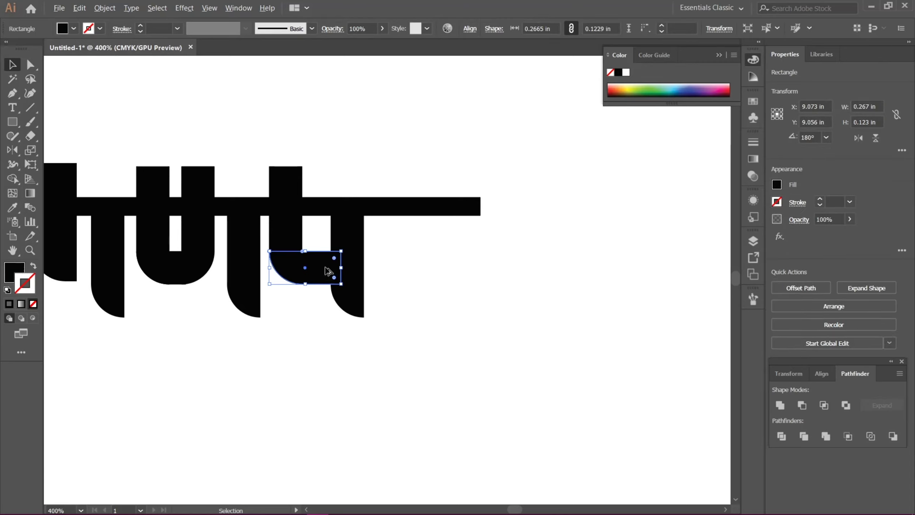
{"action": "left_click_drag", "start_coordinate": [327, 271], "coordinate": [428, 266]}
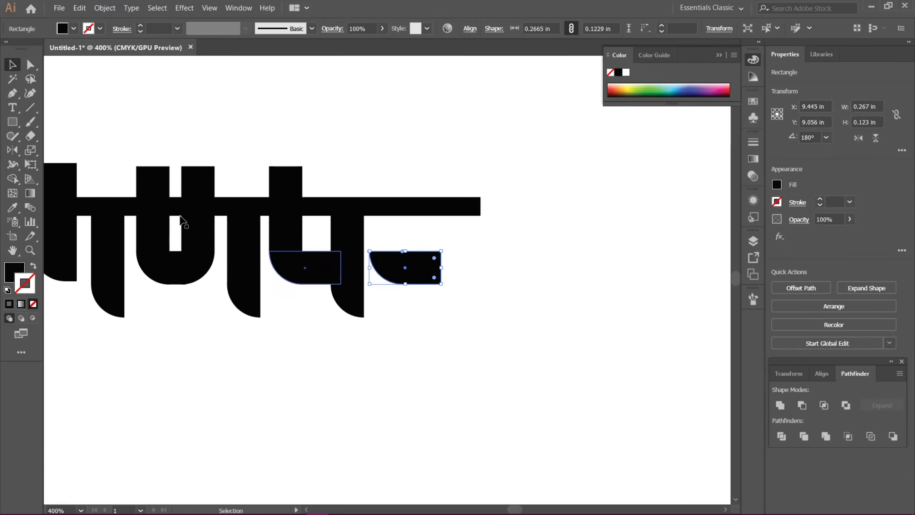
{"action": "left_click", "coordinate": [8, 151]}
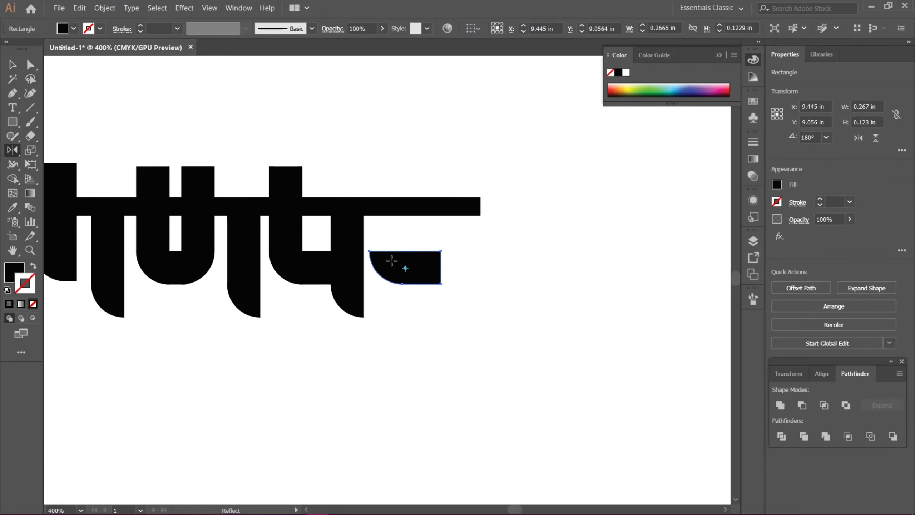
{"action": "left_click_drag", "start_coordinate": [414, 251], "coordinate": [411, 298]}
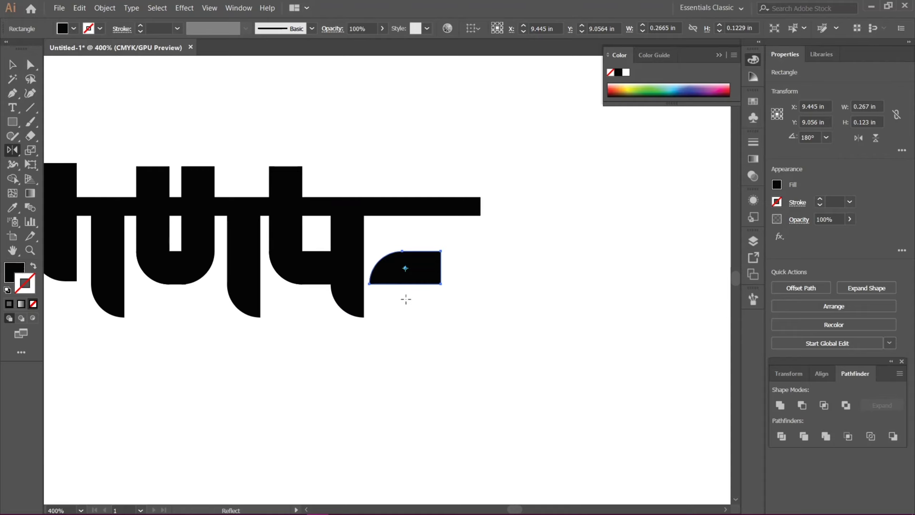
{"action": "left_click", "coordinate": [14, 66]}
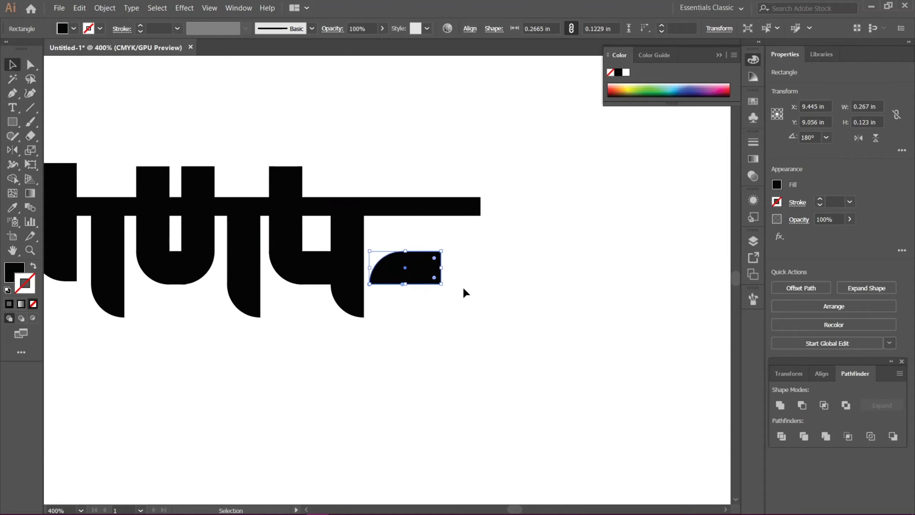
{"action": "left_click_drag", "start_coordinate": [426, 264], "coordinate": [426, 248]}
{"action": "left_click", "coordinate": [444, 258]}
{"action": "left_click", "coordinate": [500, 345]}
{"action": "scroll", "coordinate": [500, 346], "scroll_direction": "right", "scroll_amount": 3}
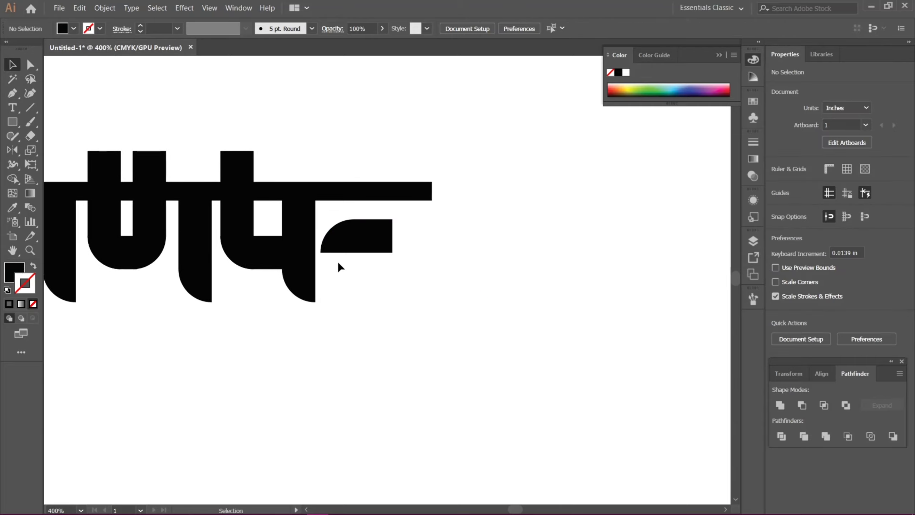
- Place one copy of the low-hanging stem at the reflected bar's right end and another just beyond the headline's end
{"action": "left_click_drag", "start_coordinate": [306, 267], "coordinate": [407, 262]}
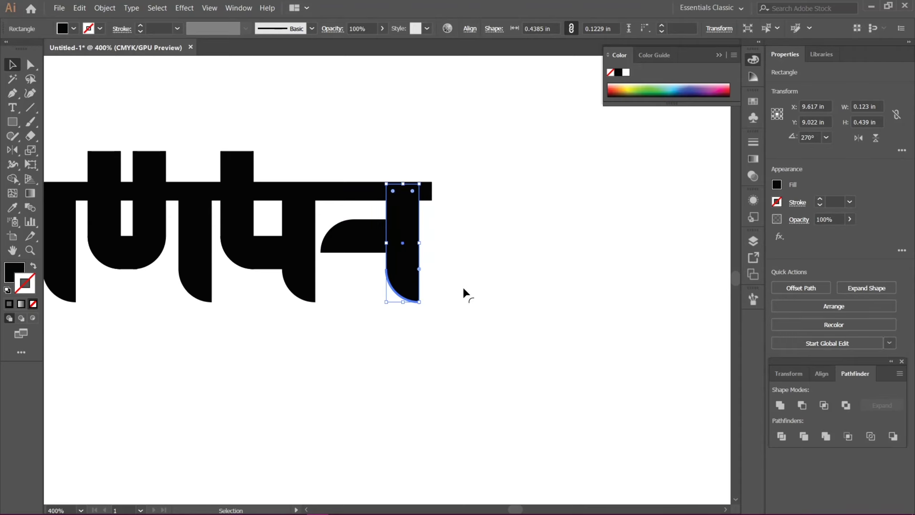
{"action": "left_click", "coordinate": [460, 288]}
{"action": "left_click_drag", "start_coordinate": [461, 288], "coordinate": [343, 252]}
{"action": "left_click", "coordinate": [294, 256]}
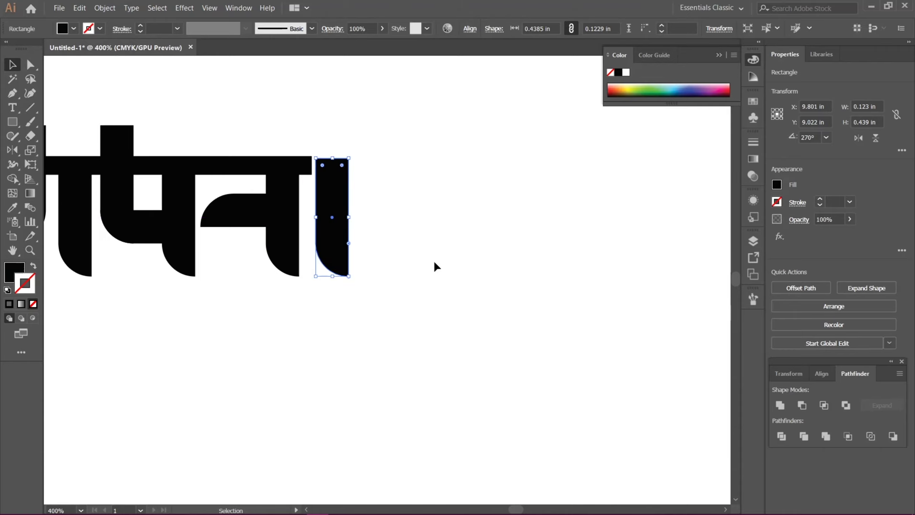
{"action": "left_click", "coordinate": [436, 264]}
{"action": "left_click_drag", "start_coordinate": [409, 240], "coordinate": [415, 262]}
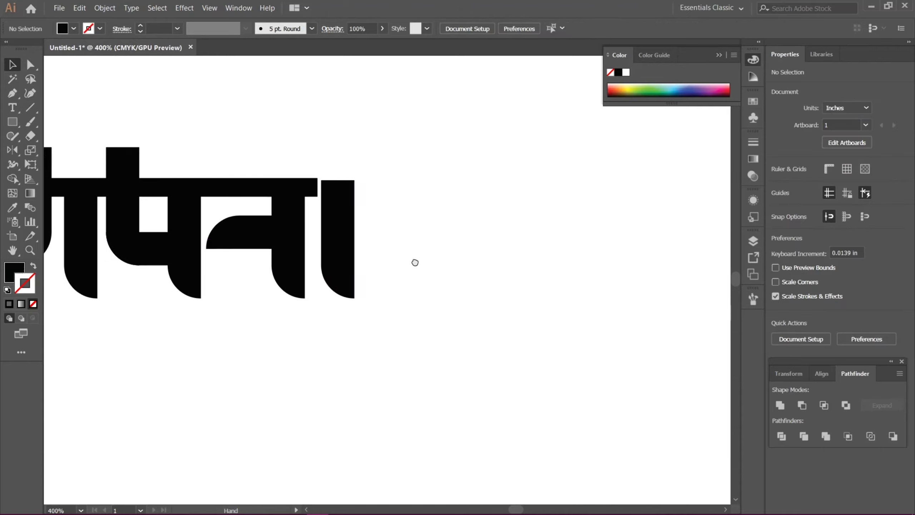
- Lengthen the headline bar to the right so it extends slightly past the last stem
{"action": "left_click", "coordinate": [248, 184]}
{"action": "left_click_drag", "start_coordinate": [317, 187], "coordinate": [372, 189]}
{"action": "left_click", "coordinate": [414, 319]}
{"action": "left_click_drag", "start_coordinate": [414, 318], "coordinate": [450, 321]}
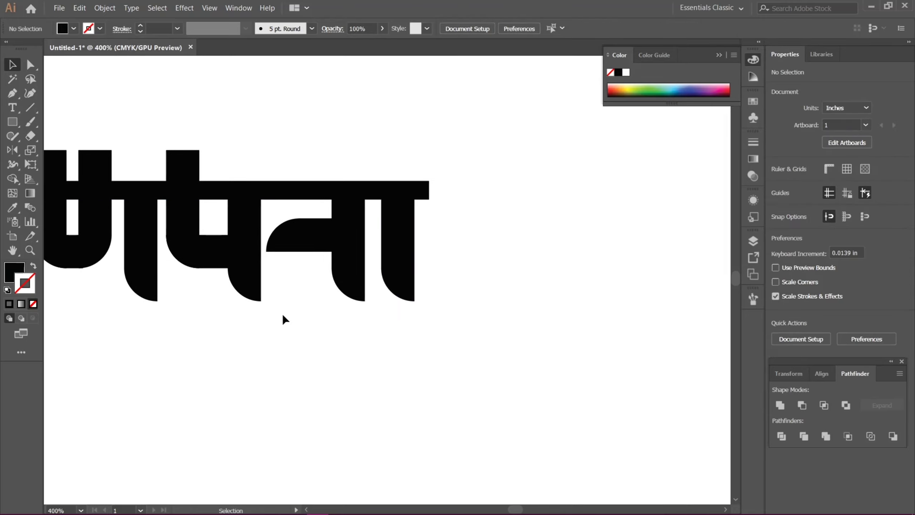
- Copy a low-hanging stem onto the reflected bar's left end so the bar links two stems below the headline
{"action": "left_click_drag", "start_coordinate": [259, 289], "coordinate": [331, 287]}
{"action": "left_click", "coordinate": [294, 290]}
{"action": "left_click_drag", "start_coordinate": [321, 190], "coordinate": [331, 243]}
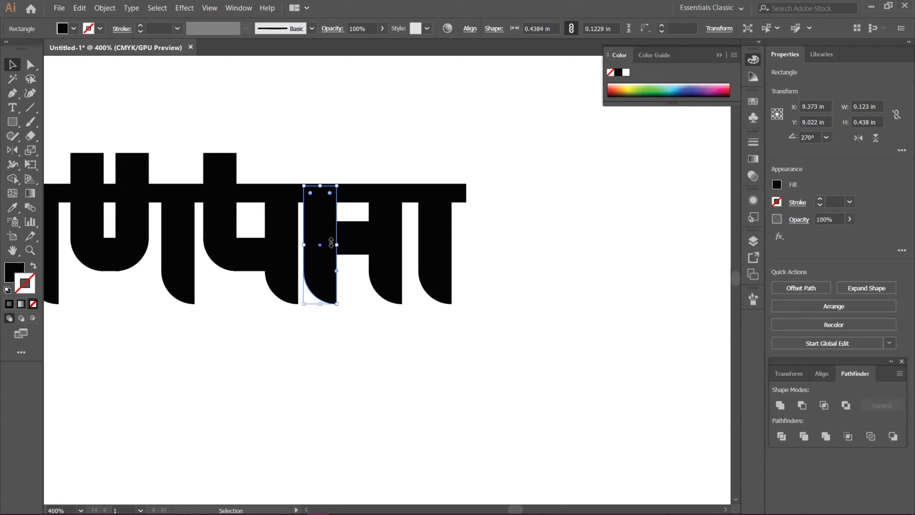
{"action": "left_click", "coordinate": [362, 308]}
{"action": "left_click_drag", "start_coordinate": [341, 348], "coordinate": [367, 380]}
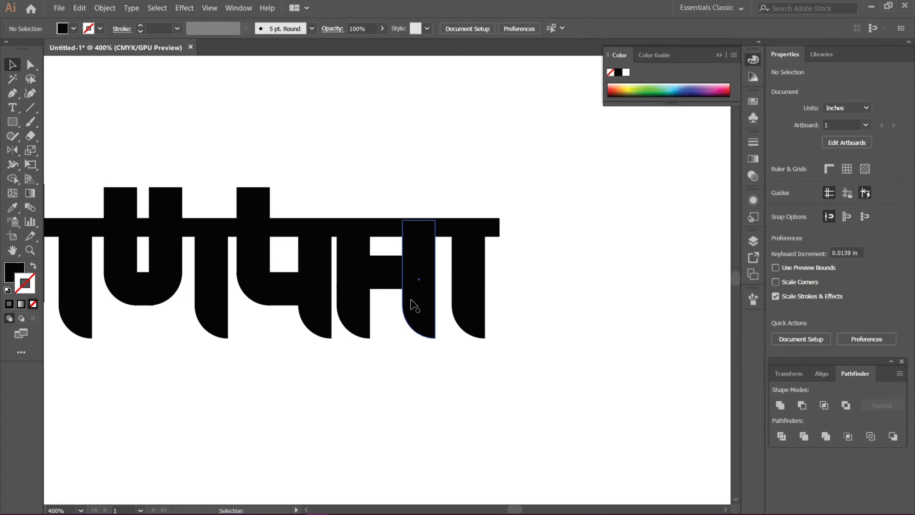
{"action": "left_click", "coordinate": [254, 269]}
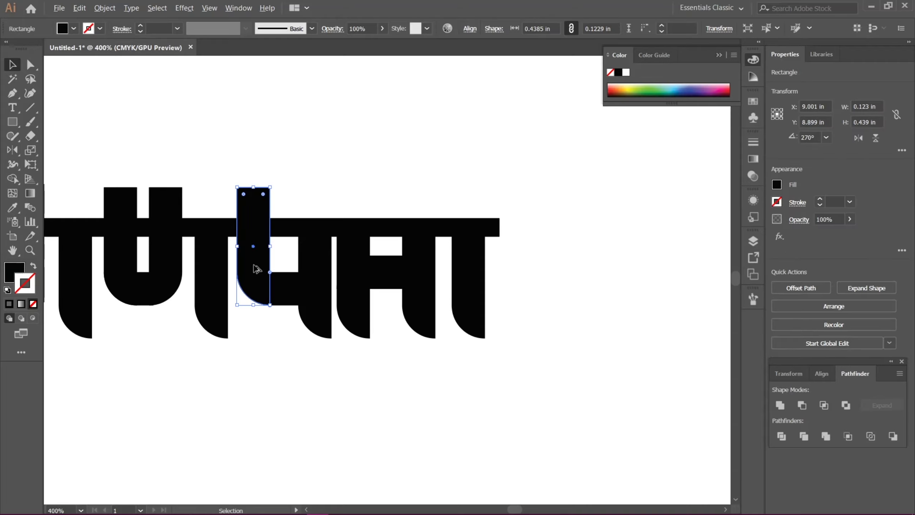
{"action": "left_click_drag", "start_coordinate": [257, 268], "coordinate": [420, 211]}
{"action": "key", "text": "ctrl+z"}
{"action": "left_click", "coordinate": [432, 368]}
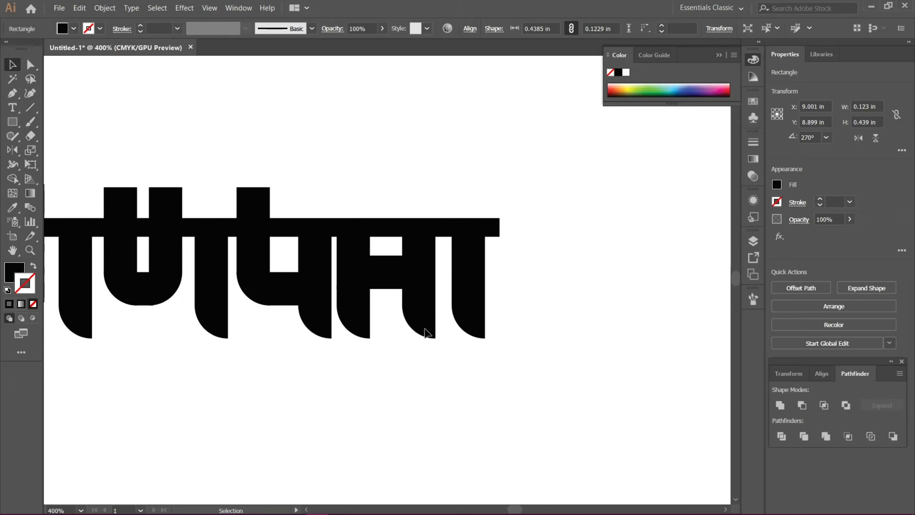
- Copy the two rightmost low-hanging stems straight up so the copies rise above the headline
{"action": "left_click_drag", "start_coordinate": [424, 323], "coordinate": [419, 219]}
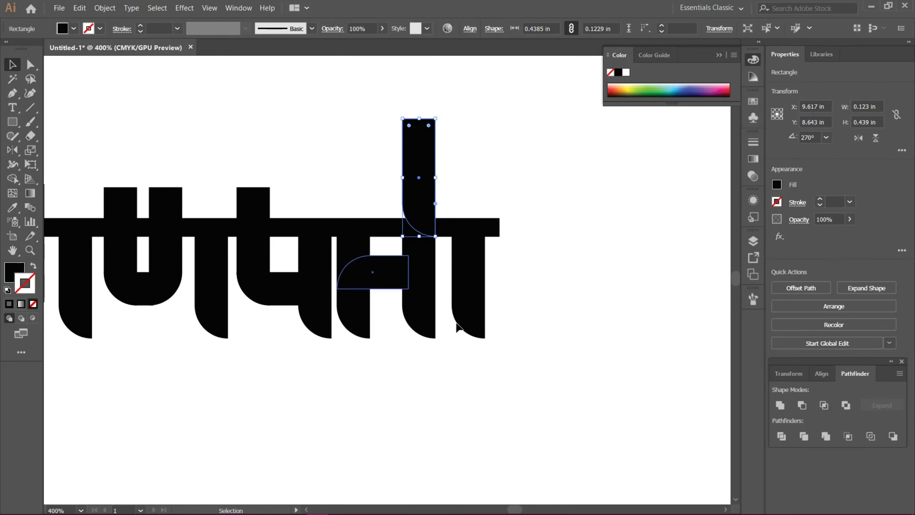
{"action": "left_click", "coordinate": [472, 313]}
{"action": "left_click_drag", "start_coordinate": [473, 312], "coordinate": [476, 221]}
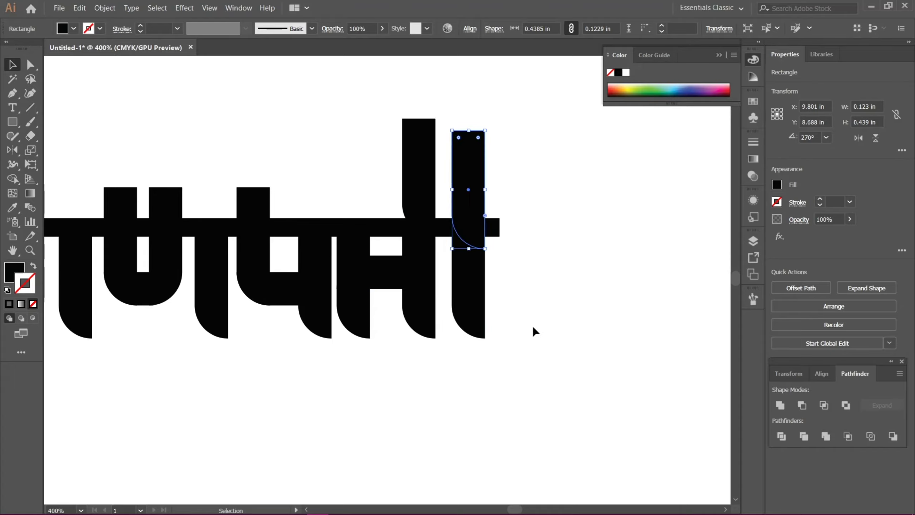
{"action": "left_click", "coordinate": [533, 326]}
{"action": "left_click_drag", "start_coordinate": [534, 324], "coordinate": [454, 334]}
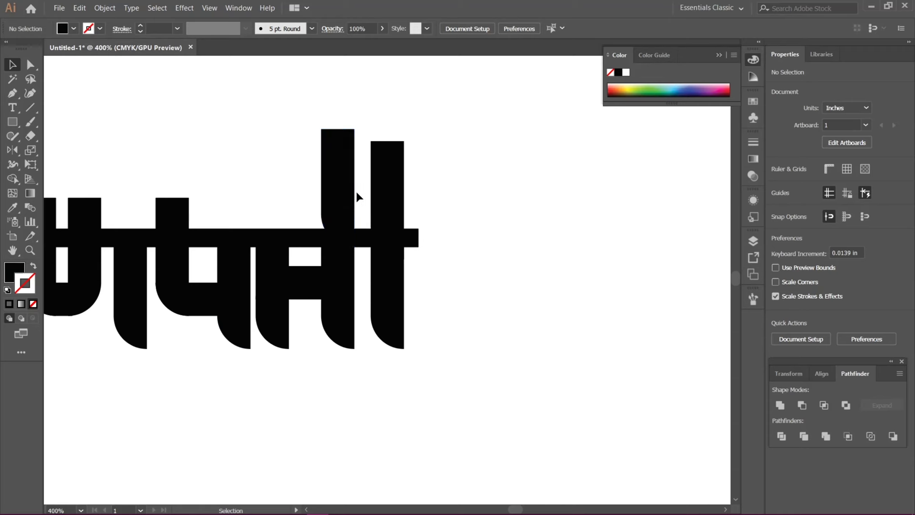
- Reflect the two upper stem copies so the left one's rounded corner faces upper left and the right one's faces upper right
{"action": "left_click", "coordinate": [345, 195]}
{"action": "key", "text": "o"}
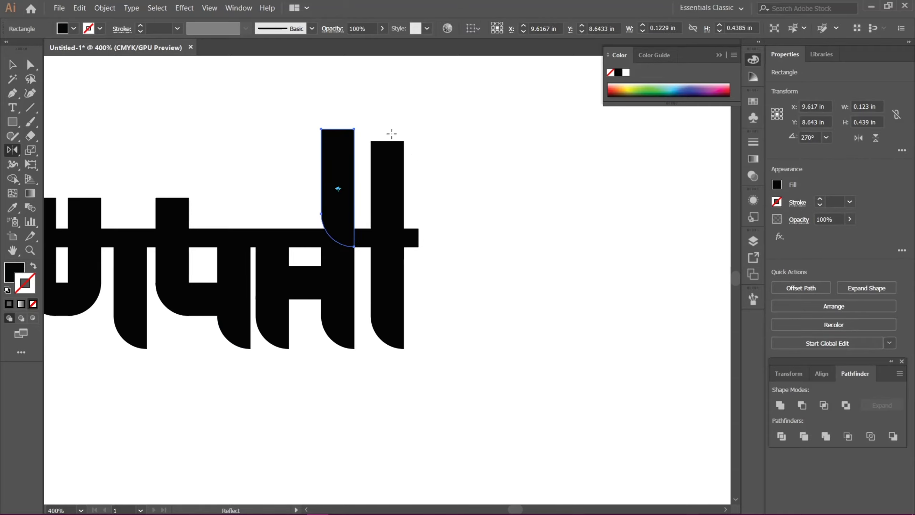
{"action": "left_click_drag", "start_coordinate": [333, 120], "coordinate": [394, 170]}
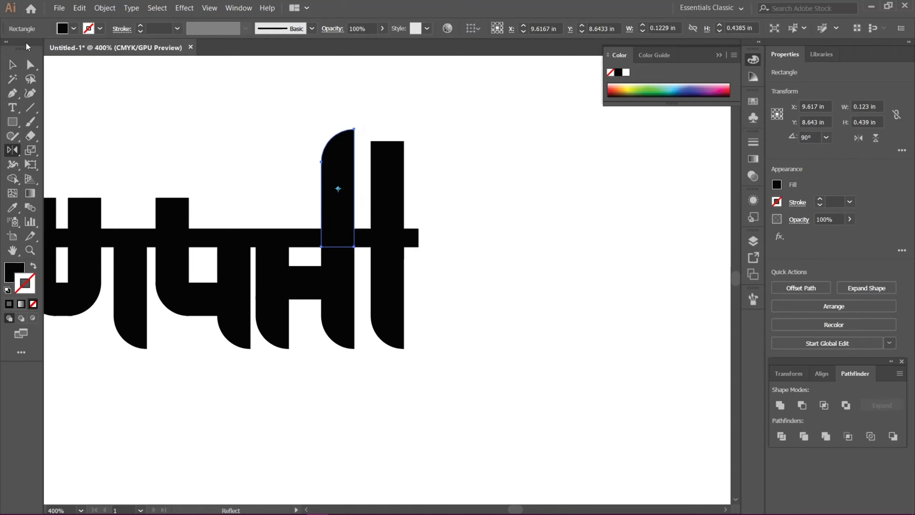
{"action": "left_click", "coordinate": [12, 65]}
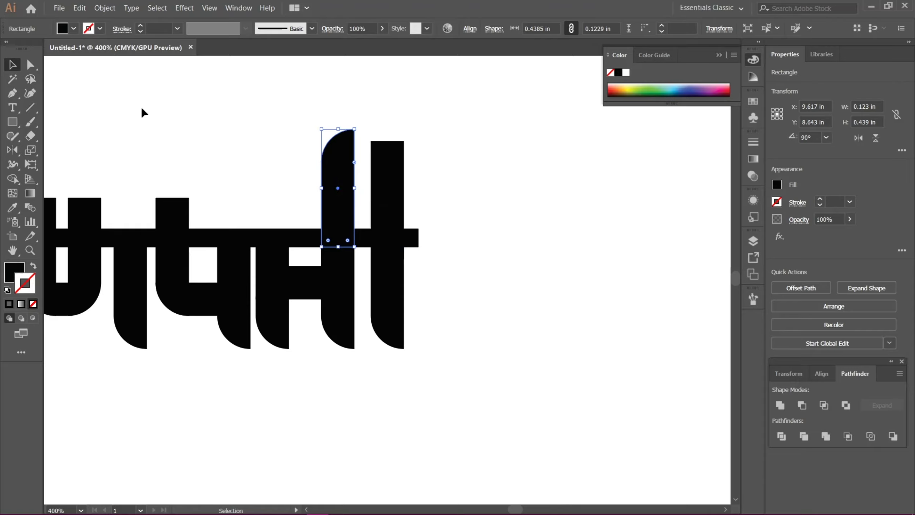
{"action": "left_click", "coordinate": [394, 193]}
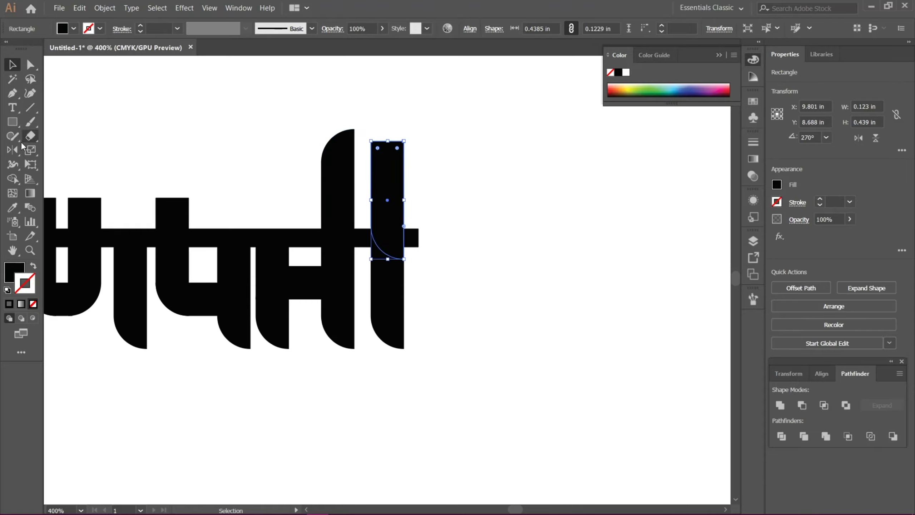
{"action": "left_click", "coordinate": [12, 150]}
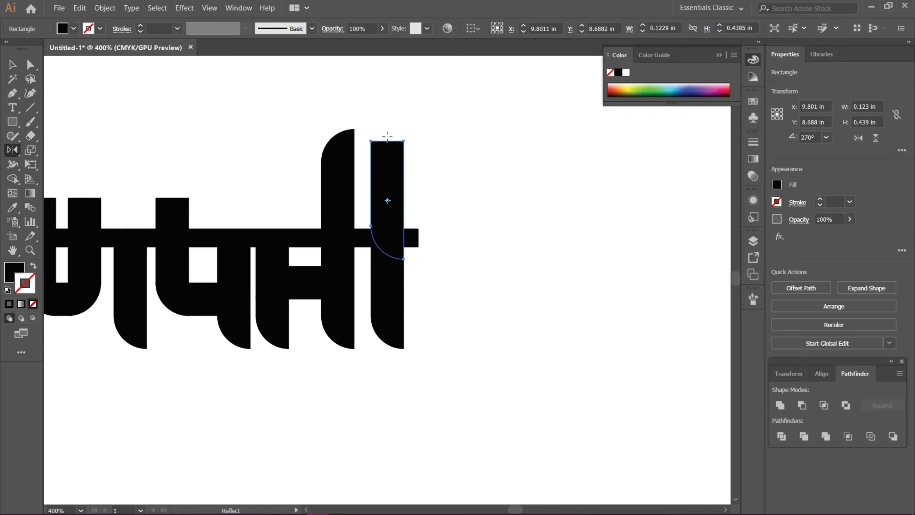
{"action": "left_click_drag", "start_coordinate": [387, 136], "coordinate": [435, 206]}
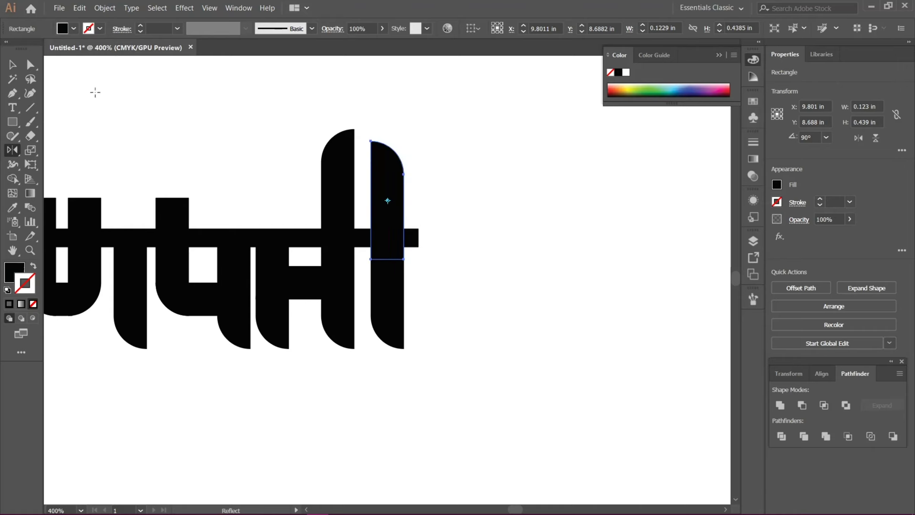
{"action": "left_click", "coordinate": [13, 66]}
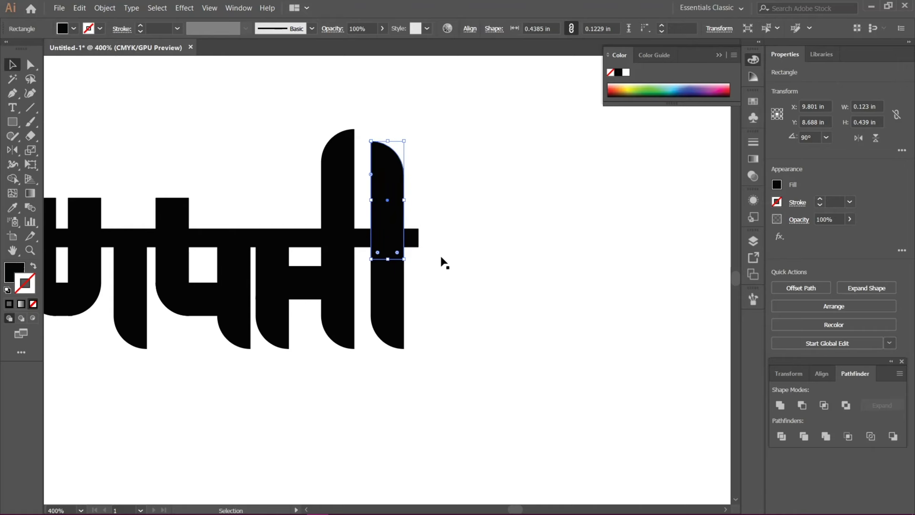
- Lower both rounded upper stems together, and raise the right one's top level with the left one's
{"action": "left_click", "coordinate": [346, 184], "text": "shift"}
{"action": "left_click_drag", "start_coordinate": [346, 184], "coordinate": [346, 208]}
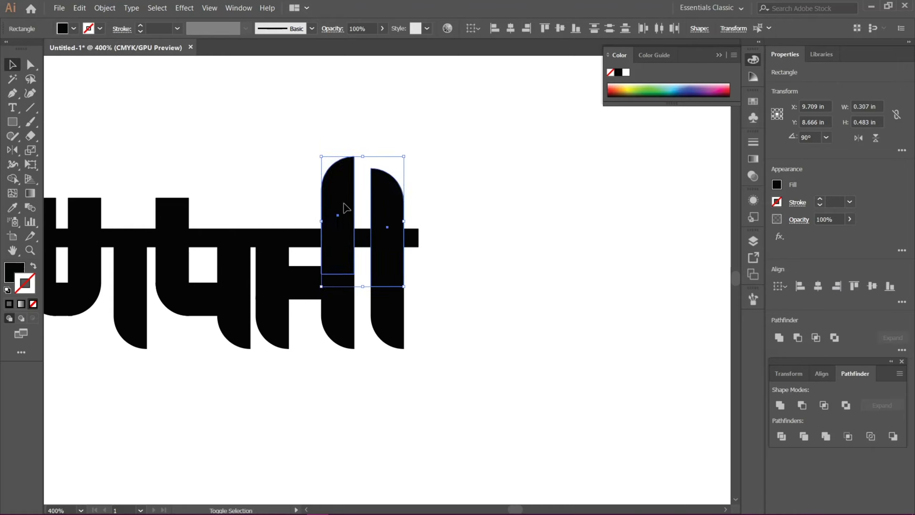
{"action": "left_click", "coordinate": [451, 234]}
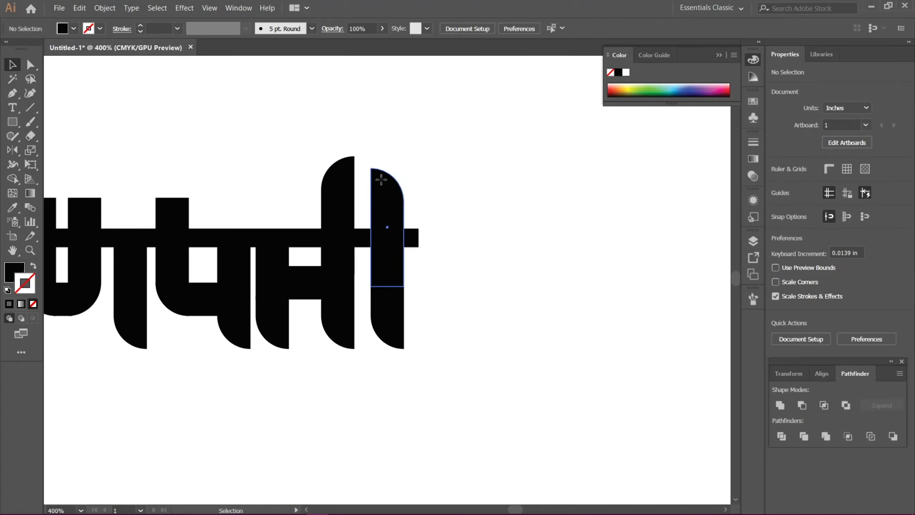
{"action": "left_click_drag", "start_coordinate": [381, 179], "coordinate": [384, 168]}
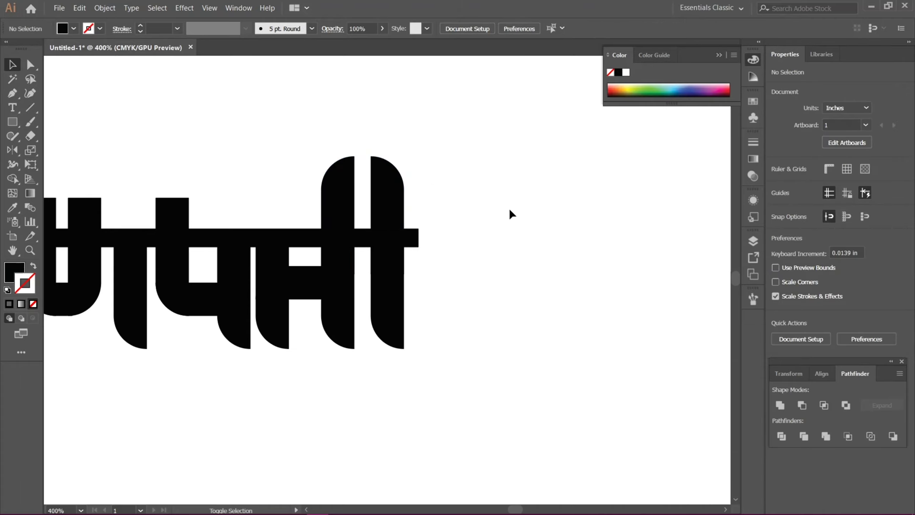
{"action": "left_click_drag", "start_coordinate": [489, 200], "coordinate": [449, 192]}
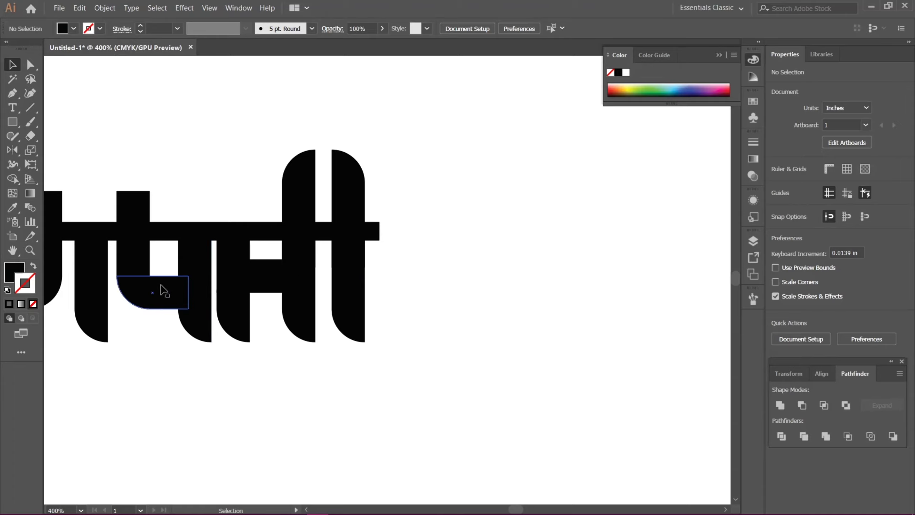
- Copy the lower crossbar with the rounded corner up between the two tall stems and reflect it so the rounded corner faces upper left
{"action": "left_click", "coordinate": [144, 293]}
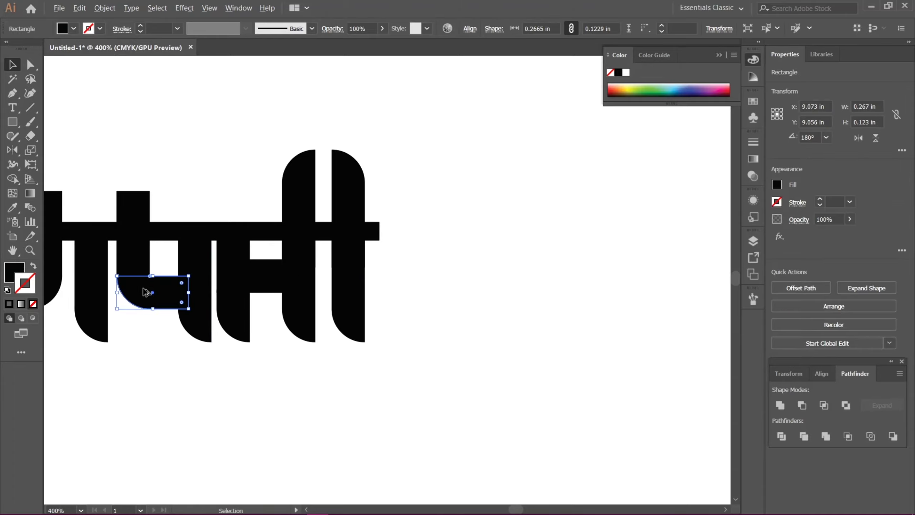
{"action": "left_click_drag", "start_coordinate": [147, 292], "coordinate": [315, 188]}
{"action": "left_click", "coordinate": [12, 151]}
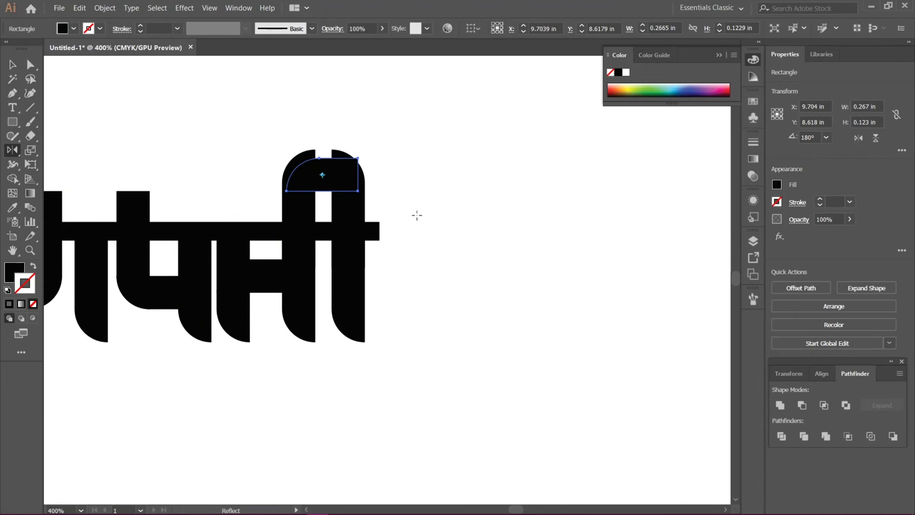
{"action": "key", "text": "v"}
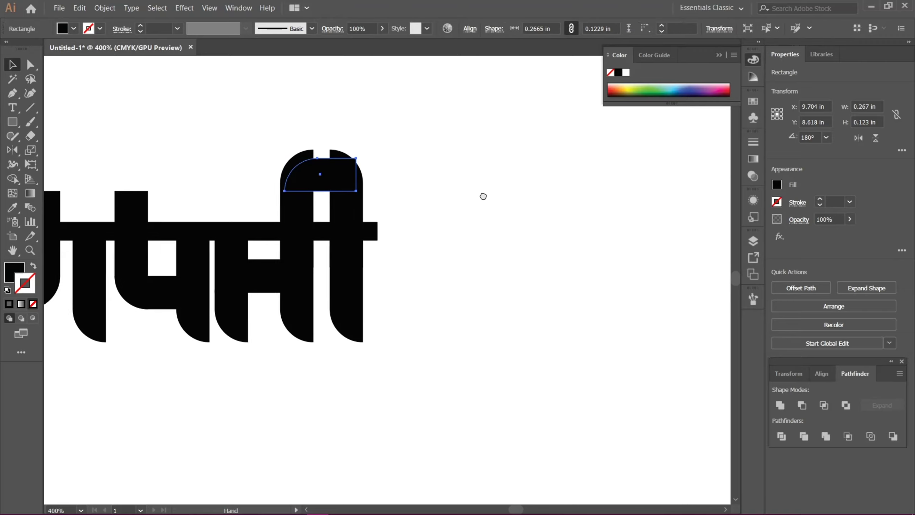
- Align the copied bar with the tops of the tall rounded stems and shorten it to about 0.18 in, closing the arch between them
{"action": "left_click_drag", "start_coordinate": [483, 196], "coordinate": [470, 194]}
{"action": "left_click", "coordinate": [440, 190]}
{"action": "mouse_move", "coordinate": [321, 173]}
{"action": "left_mouse_down"}
{"action": "mouse_move", "coordinate": [318, 166]}
{"action": "mouse_move", "coordinate": [334, 161]}
{"action": "mouse_move", "coordinate": [322, 159]}
{"action": "left_mouse_up"}
{"action": "left_click", "coordinate": [375, 152]}
{"action": "left_click", "coordinate": [324, 163]}
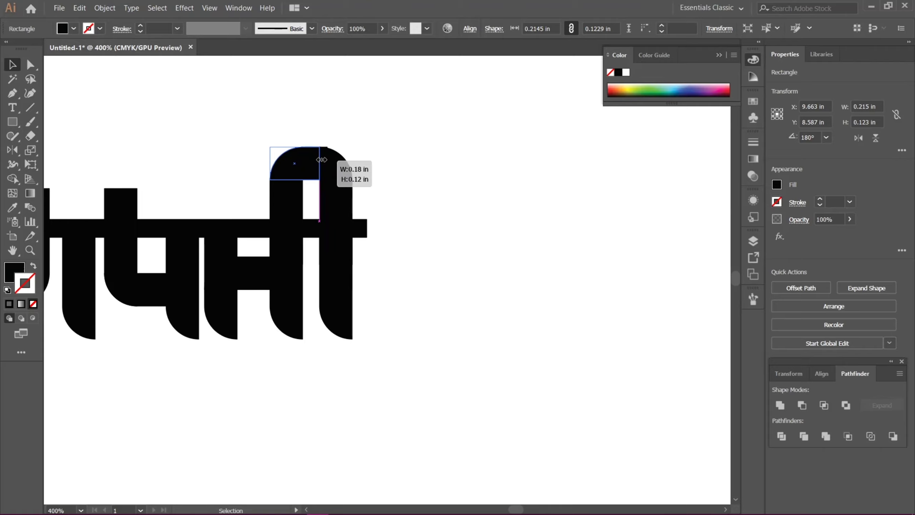
{"action": "left_click", "coordinate": [387, 164]}
{"action": "left_click_drag", "start_coordinate": [391, 243], "coordinate": [443, 195]}
{"action": "left_click_drag", "start_coordinate": [321, 344], "coordinate": [394, 381]}
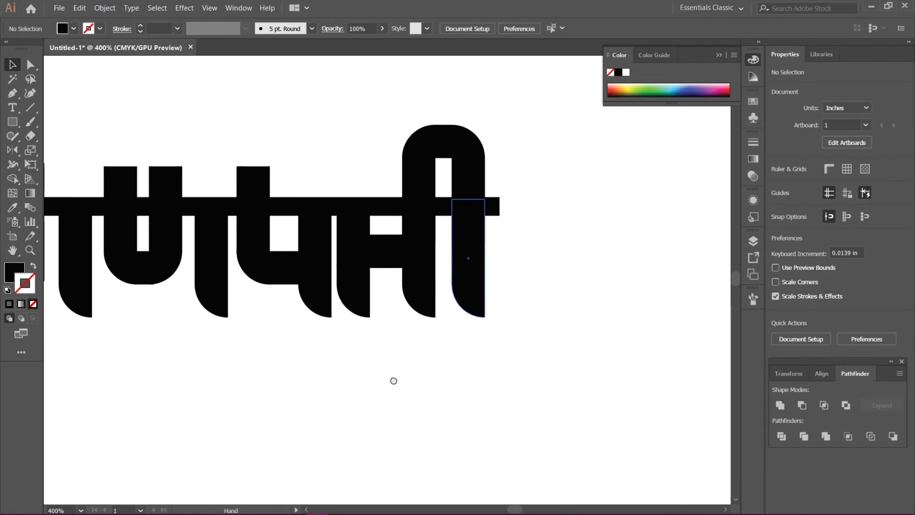
{"action": "left_click", "coordinate": [360, 230]}
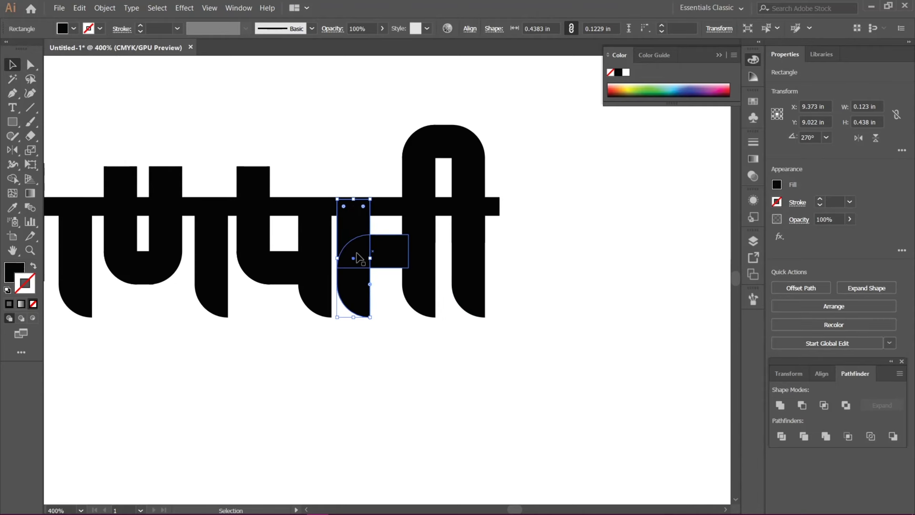
{"action": "left_click", "coordinate": [343, 357]}
{"action": "left_click_drag", "start_coordinate": [343, 358], "coordinate": [370, 347]}
{"action": "left_click", "coordinate": [422, 297]}
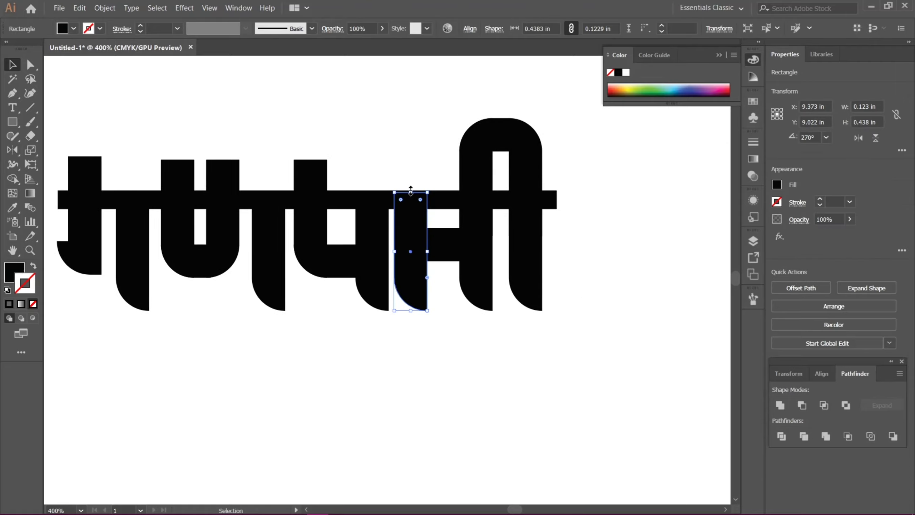
{"action": "left_click", "coordinate": [384, 357]}
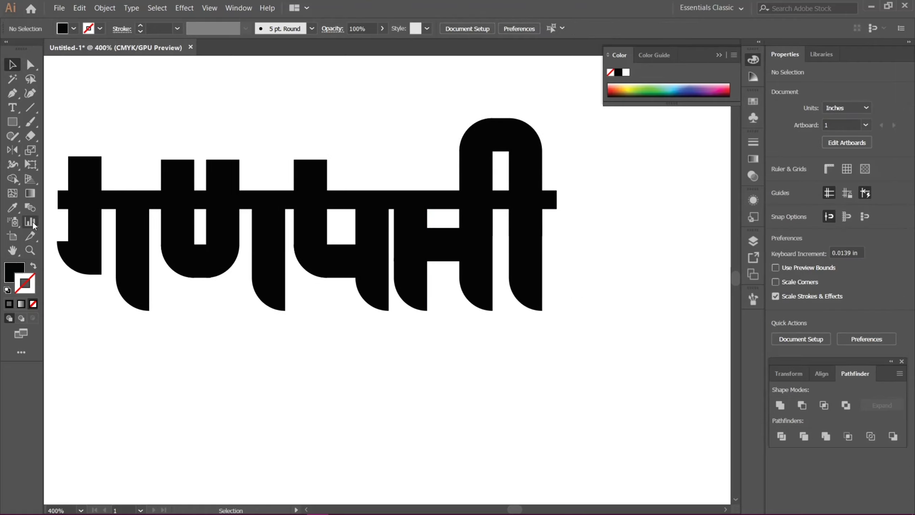
- Draw a rectangle about 0.33 in wide over the upper part of the stem at the crossbar's rounded end, extending it down towards the crossbar's lower edge
{"action": "left_click", "coordinate": [11, 123]}
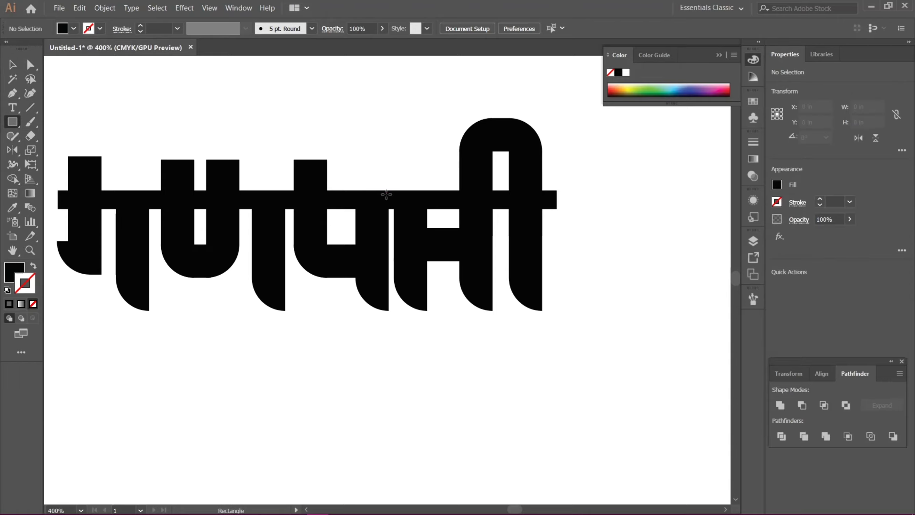
{"action": "left_click_drag", "start_coordinate": [360, 151], "coordinate": [448, 245]}
{"action": "left_click", "coordinate": [12, 65]}
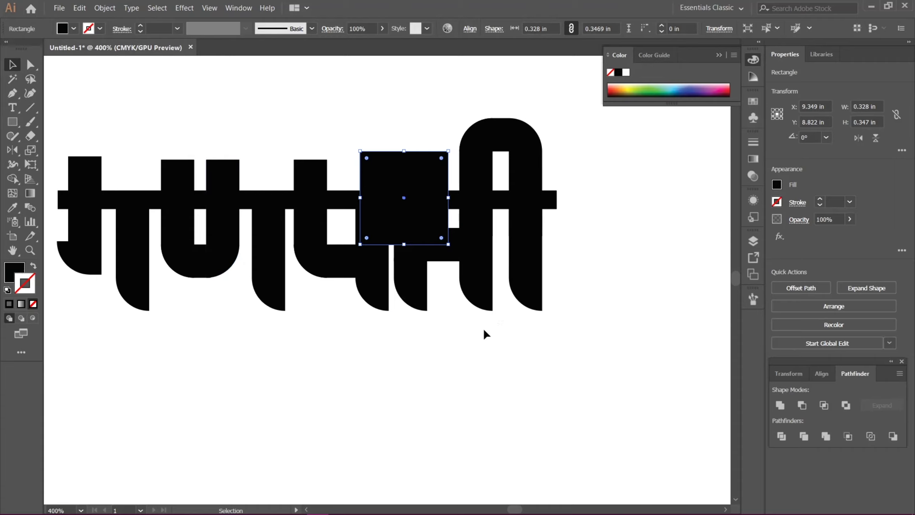
{"action": "left_click", "coordinate": [421, 301], "text": "shift"}
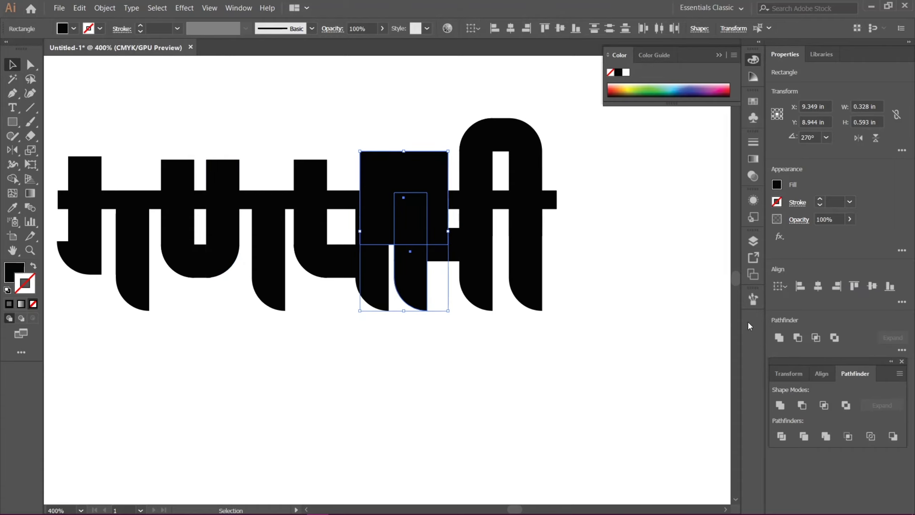
{"action": "left_click", "coordinate": [419, 127]}
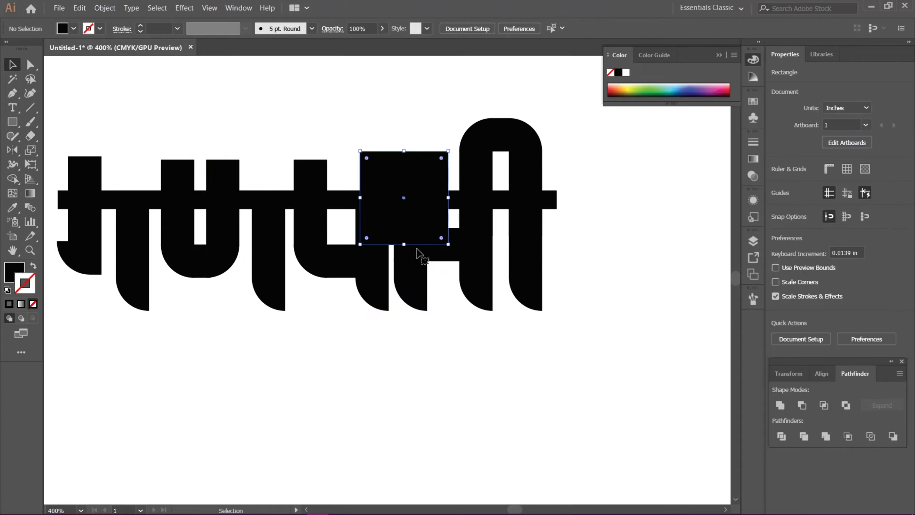
{"action": "left_click_drag", "start_coordinate": [404, 245], "coordinate": [407, 257]}
- Subtract the rectangle from that stem with Minus Front so the crossbar's rounded corner forms the letter's outline
{"action": "left_click", "coordinate": [417, 302], "text": "shift"}
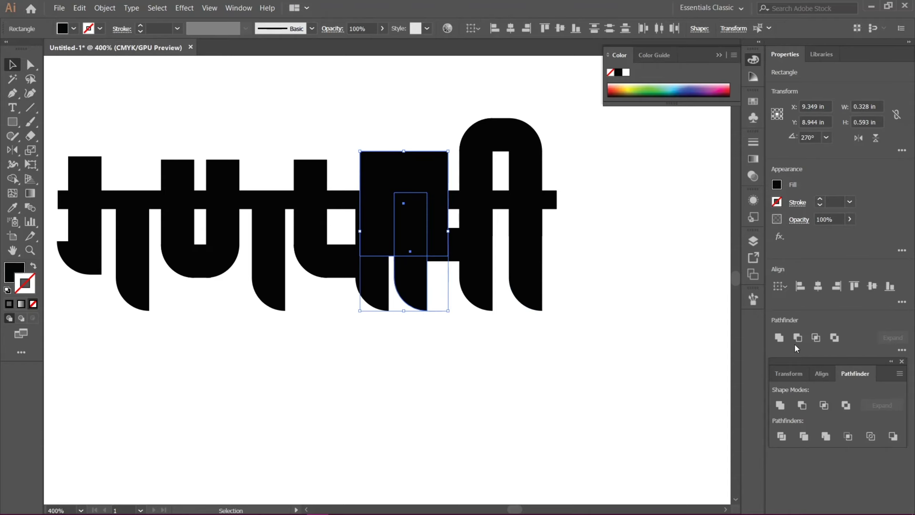
{"action": "left_click", "coordinate": [240, 9]}
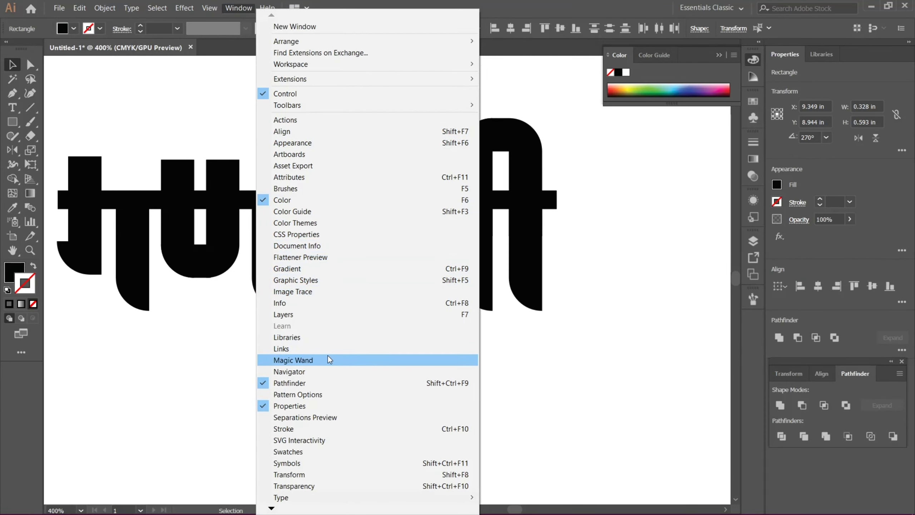
{"action": "left_click", "coordinate": [325, 383]}
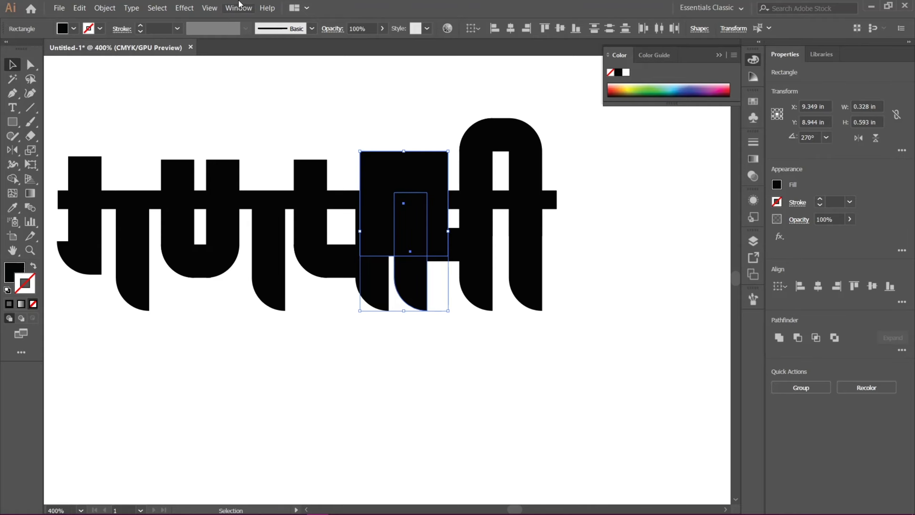
{"action": "left_click", "coordinate": [239, 4]}
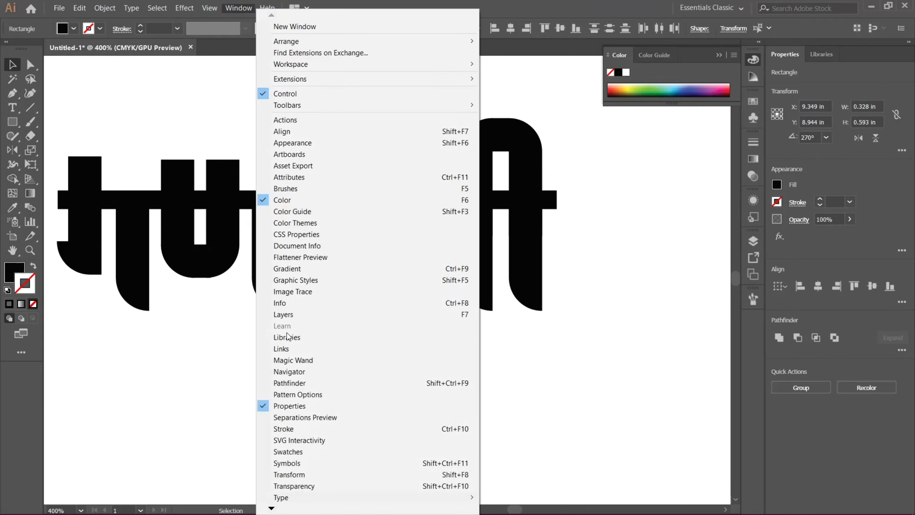
{"action": "left_click", "coordinate": [298, 383]}
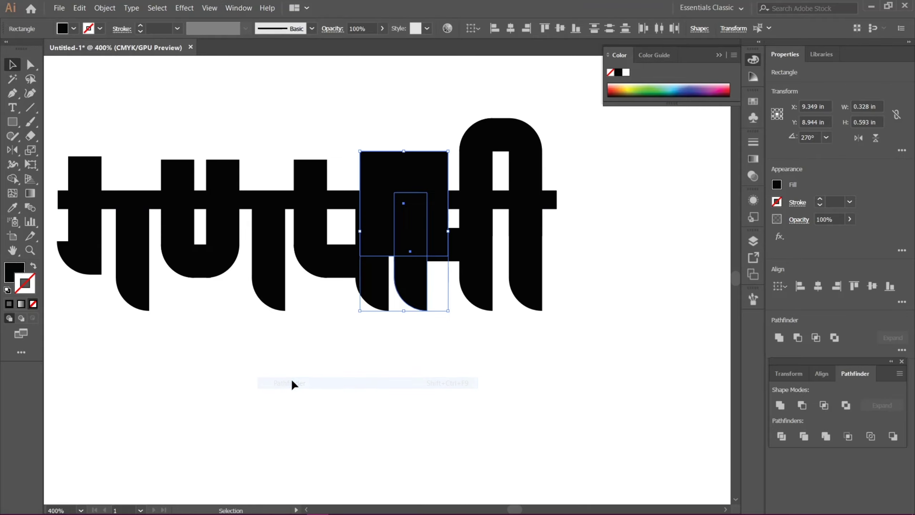
{"action": "left_click", "coordinate": [802, 406]}
{"action": "left_click", "coordinate": [573, 379]}
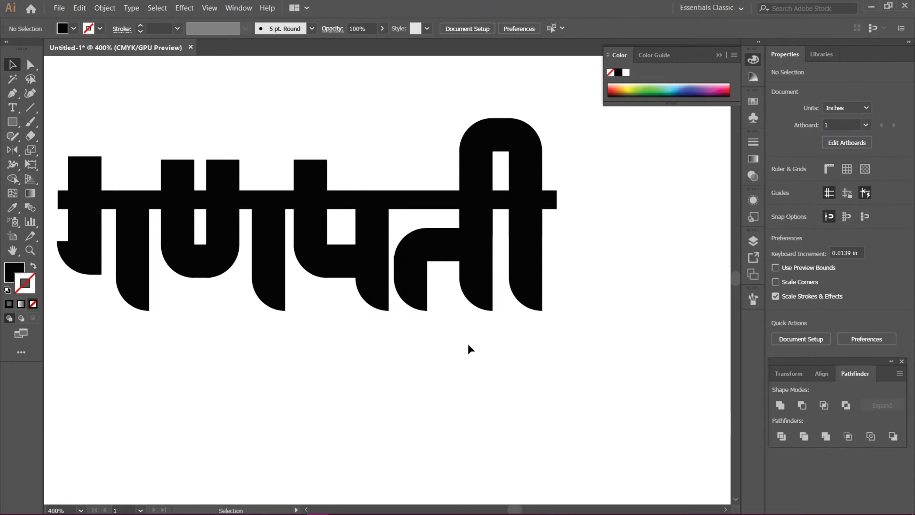
- Trim the leftmost stem flush with the headline by subtracting a rectangle about 0.29 in wide drawn over its protruding top
{"action": "left_click_drag", "start_coordinate": [470, 348], "coordinate": [420, 319]}
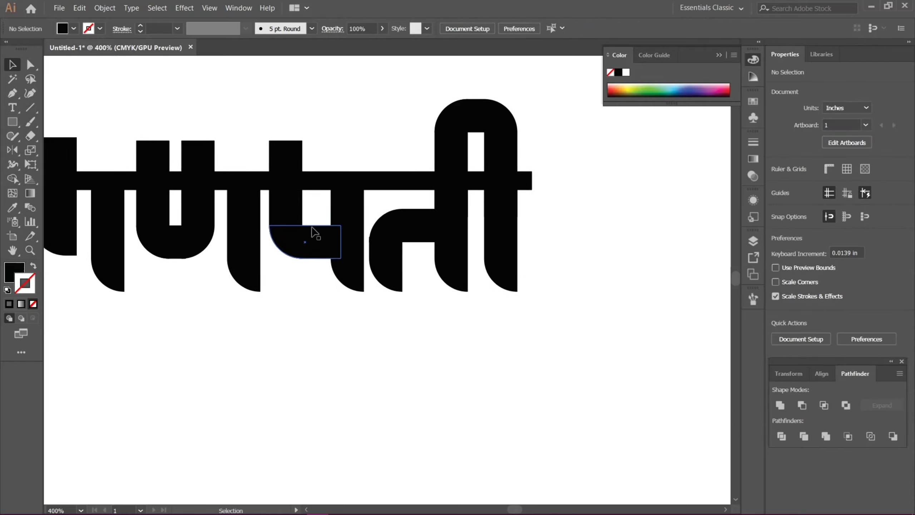
{"action": "left_click_drag", "start_coordinate": [277, 299], "coordinate": [427, 327]}
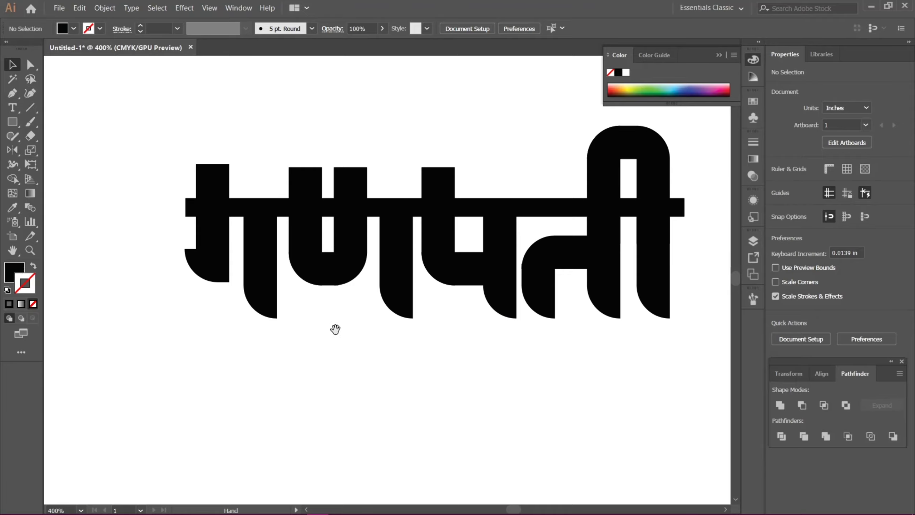
{"action": "left_click_drag", "start_coordinate": [335, 329], "coordinate": [266, 320]}
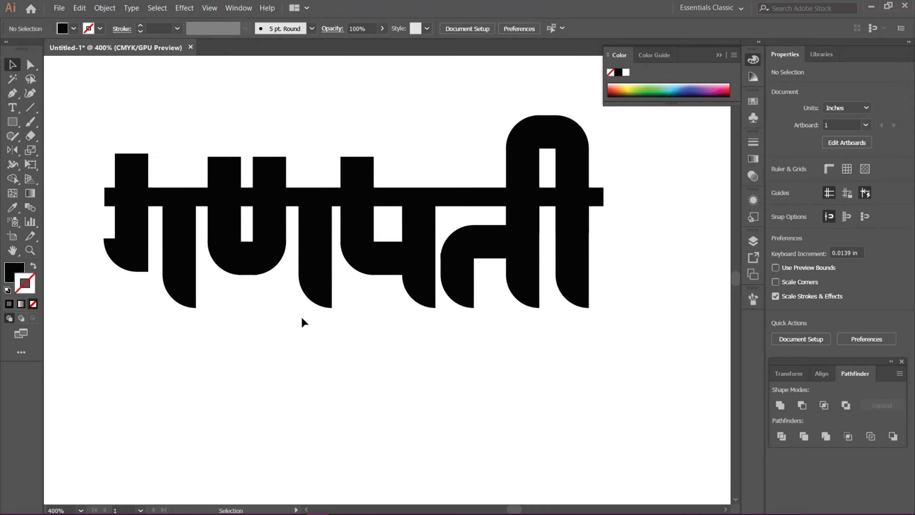
{"action": "left_click", "coordinate": [162, 105]}
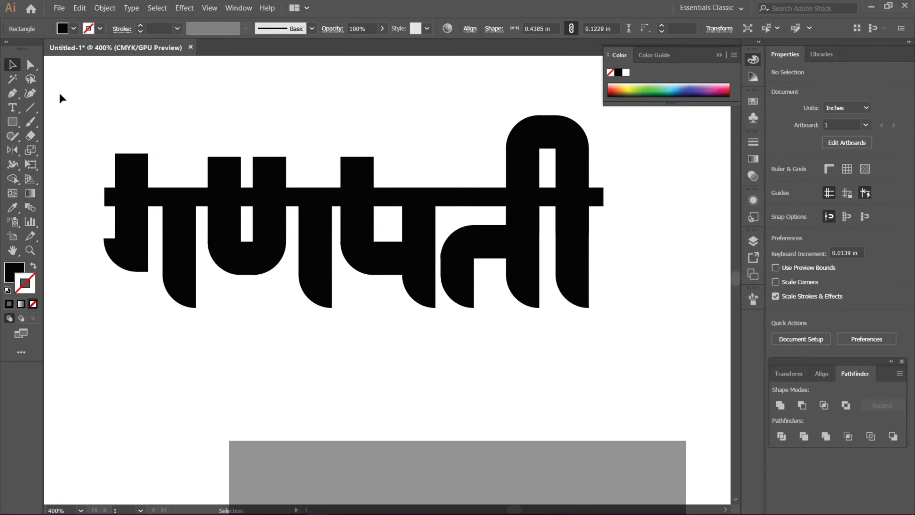
{"action": "left_click", "coordinate": [12, 125]}
{"action": "left_click_drag", "start_coordinate": [98, 132], "coordinate": [176, 192]}
{"action": "key", "text": "v"}
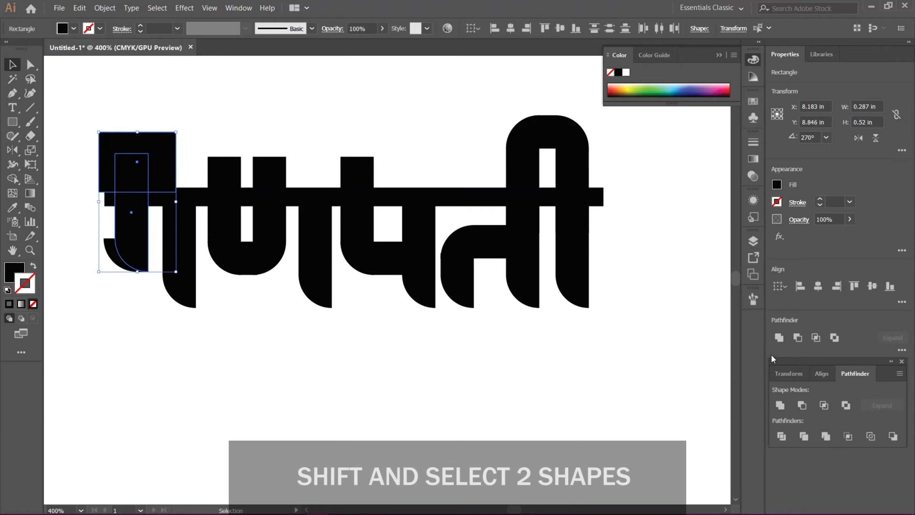
{"action": "key", "text": "ctrl+z"}
{"action": "left_click", "coordinate": [277, 419]}
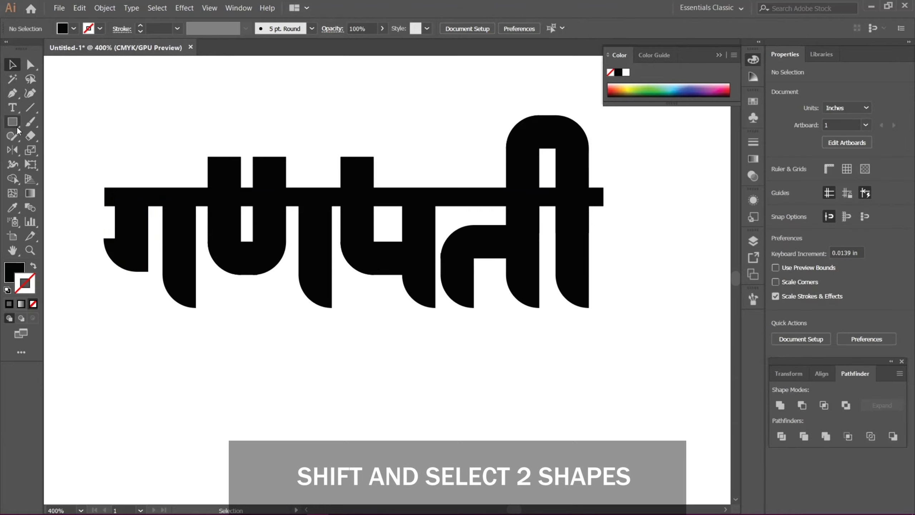
- Trim the right stem of the second letter's U shape at the headline by subtracting a rectangle of about 0.467 x 0.312 in
{"action": "left_click_drag", "start_coordinate": [173, 111], "coordinate": [299, 195]}
{"action": "left_click", "coordinate": [17, 66]}
{"action": "left_click", "coordinate": [270, 258], "text": "shift"}
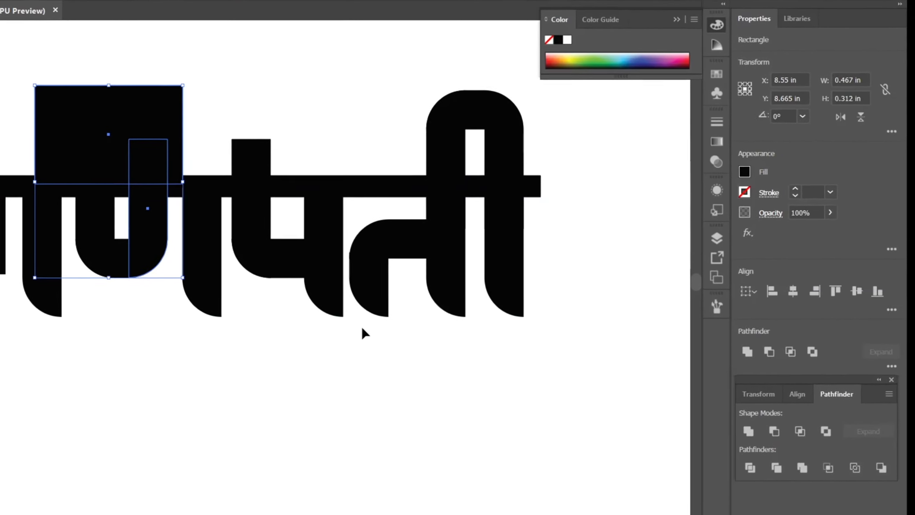
{"action": "left_click", "coordinate": [775, 431]}
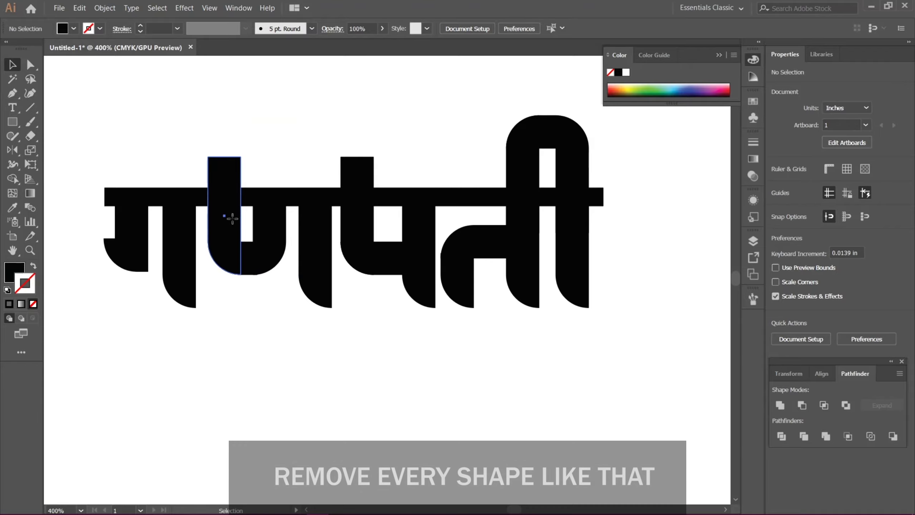
- Trim the left stem of the U shape at the headline by subtracting a rectangle of about 0.408 x 0.268 in
{"action": "left_click", "coordinate": [37, 149]}
{"action": "mouse_move", "coordinate": [223, 156]}
{"action": "left_mouse_down"}
{"action": "mouse_move", "coordinate": [238, 190]}
{"action": "mouse_move", "coordinate": [223, 156]}
{"action": "left_mouse_up"}
{"action": "left_click", "coordinate": [209, 133]}
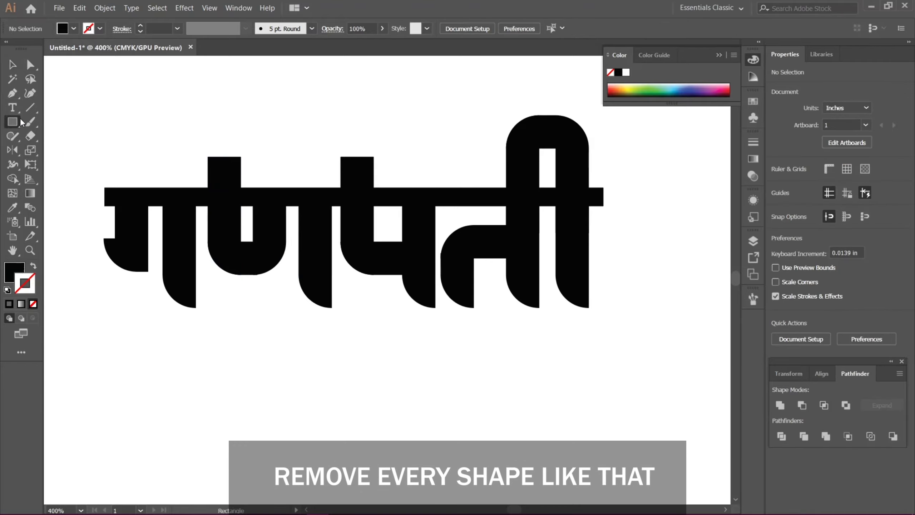
{"action": "left_click_drag", "start_coordinate": [148, 123], "coordinate": [258, 195]}
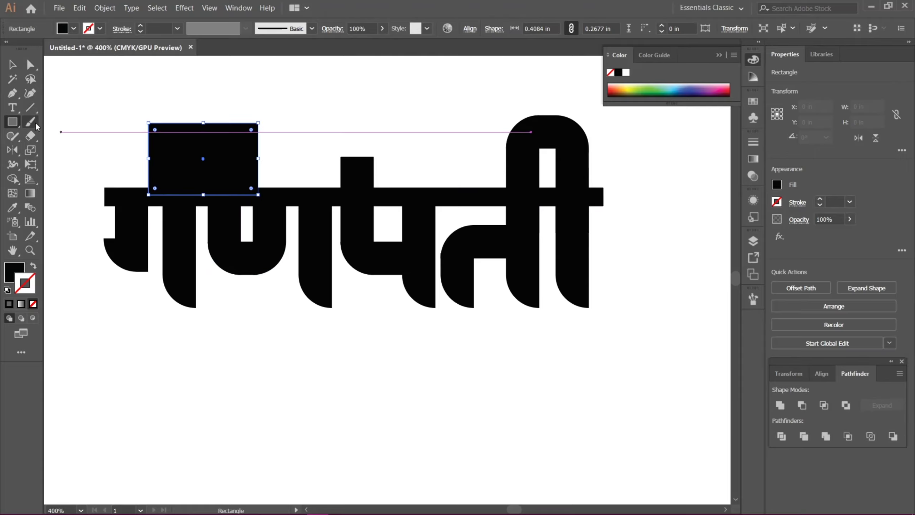
{"action": "left_click", "coordinate": [12, 65]}
{"action": "left_click", "coordinate": [216, 239], "text": "shift"}
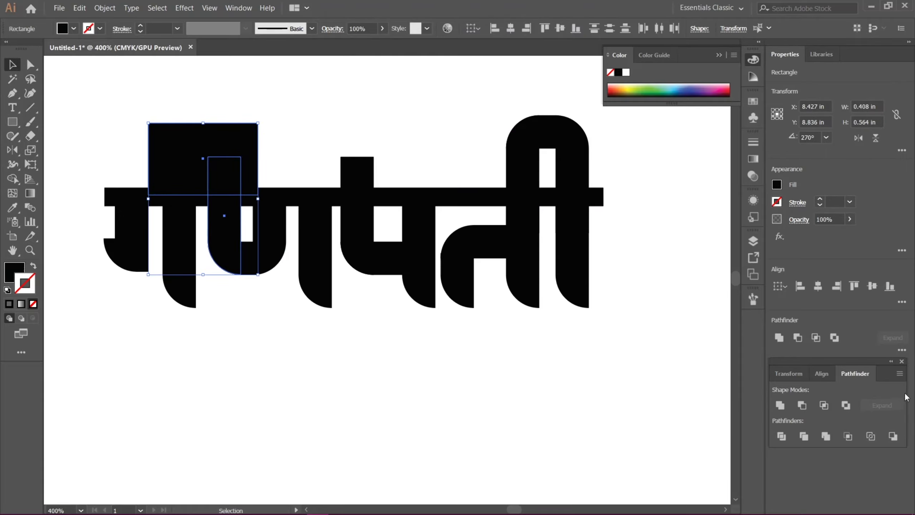
{"action": "left_click", "coordinate": [800, 405]}
{"action": "left_click", "coordinate": [517, 402]}
- Trim the third letter's left stem at the headline by subtracting a rectangle of about 0.601 x 0.203 in
{"action": "scroll", "coordinate": [391, 378], "scroll_direction": "right", "scroll_amount": 3}
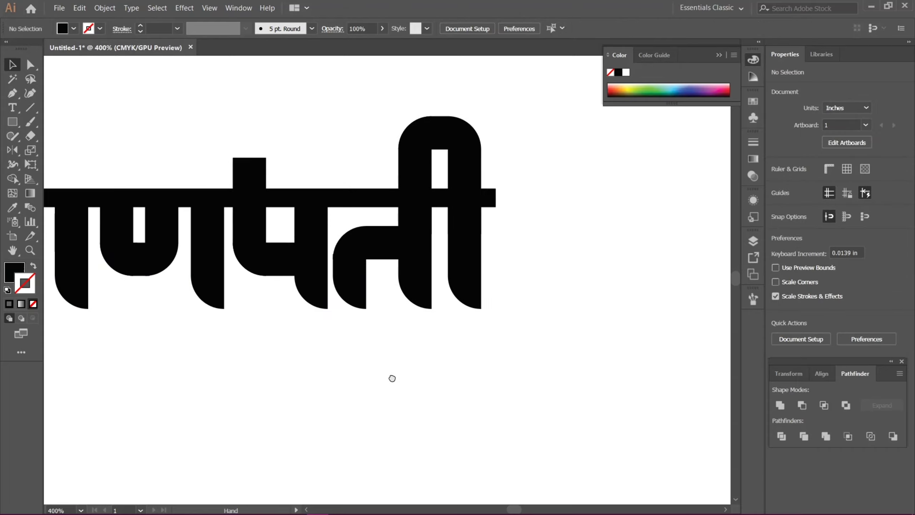
{"action": "left_click_drag", "start_coordinate": [168, 136], "coordinate": [328, 190]}
{"action": "left_click", "coordinate": [12, 65]}
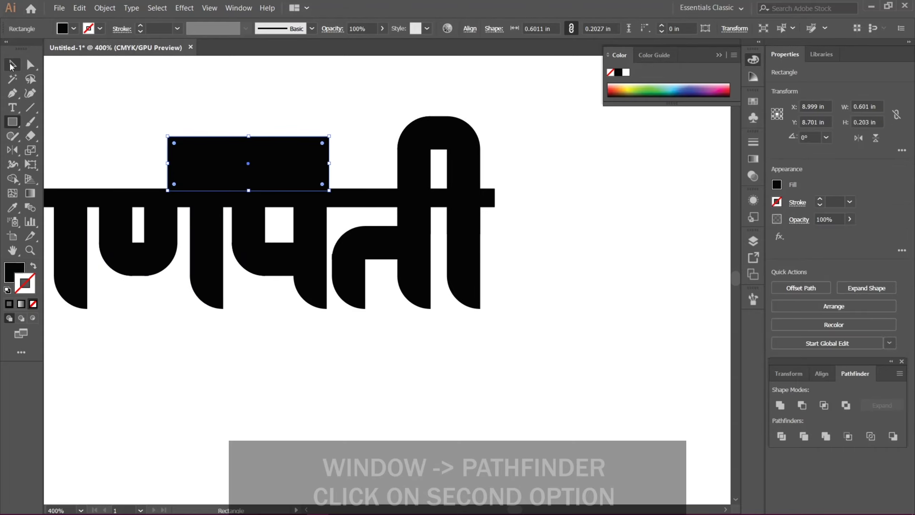
{"action": "left_click", "coordinate": [240, 247], "text": "shift"}
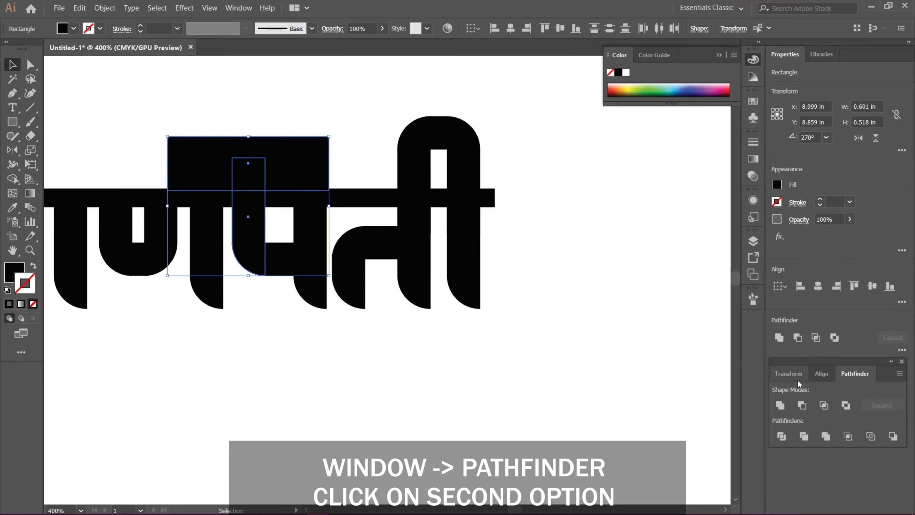
{"action": "left_click", "coordinate": [802, 405]}
{"action": "left_click", "coordinate": [562, 311]}
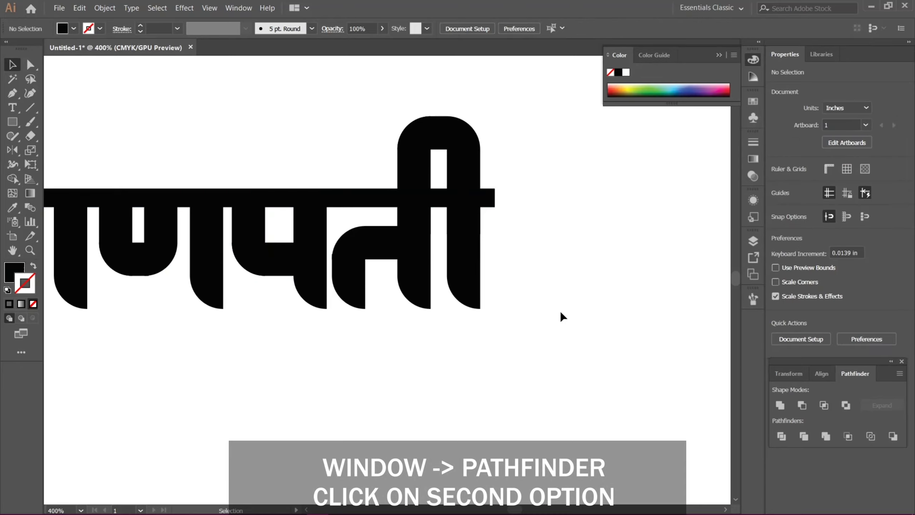
{"action": "key", "text": "ctrl+minus"}
{"action": "key", "text": "ctrl+plus"}
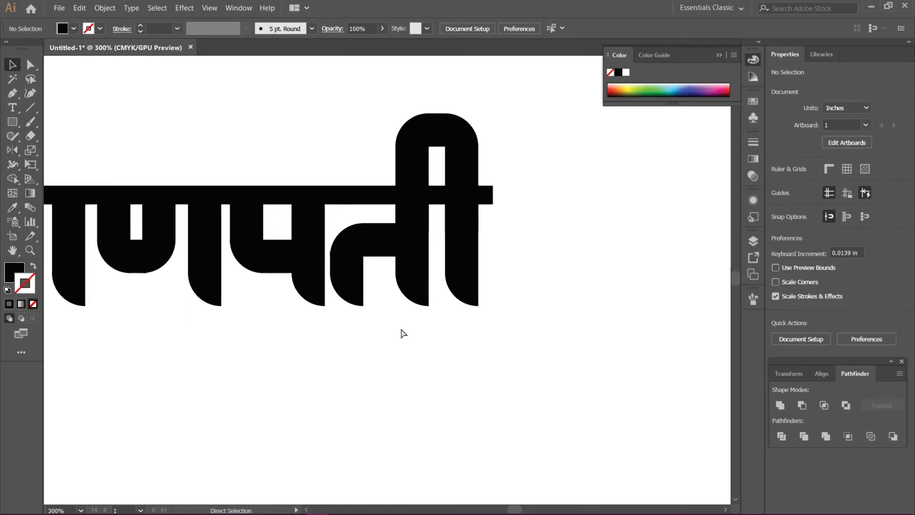
{"action": "left_click_drag", "start_coordinate": [277, 302], "coordinate": [452, 373]}
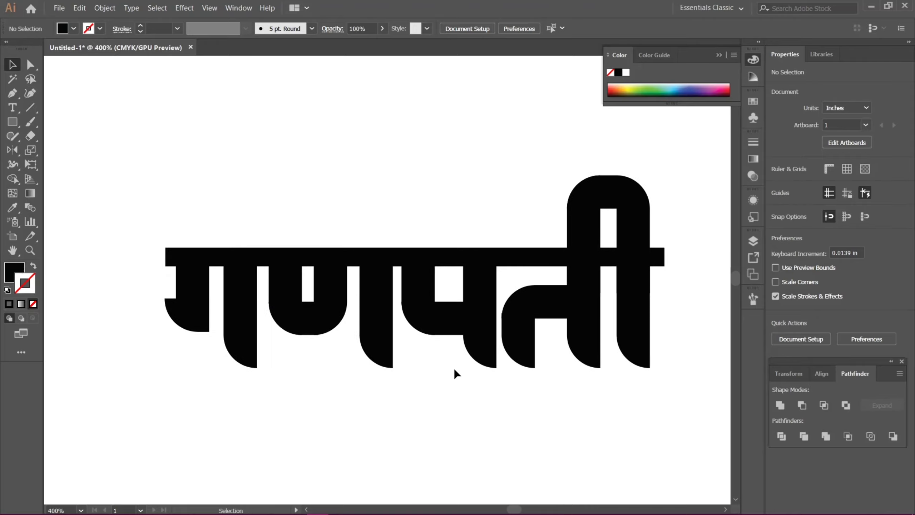
{"action": "key", "text": "ctrl+plus"}
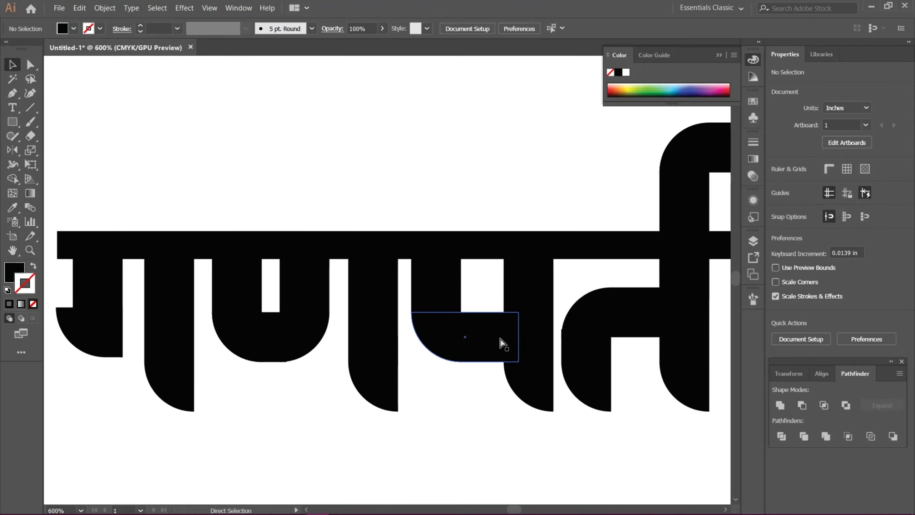
{"action": "key", "text": "ctrl+minus"}
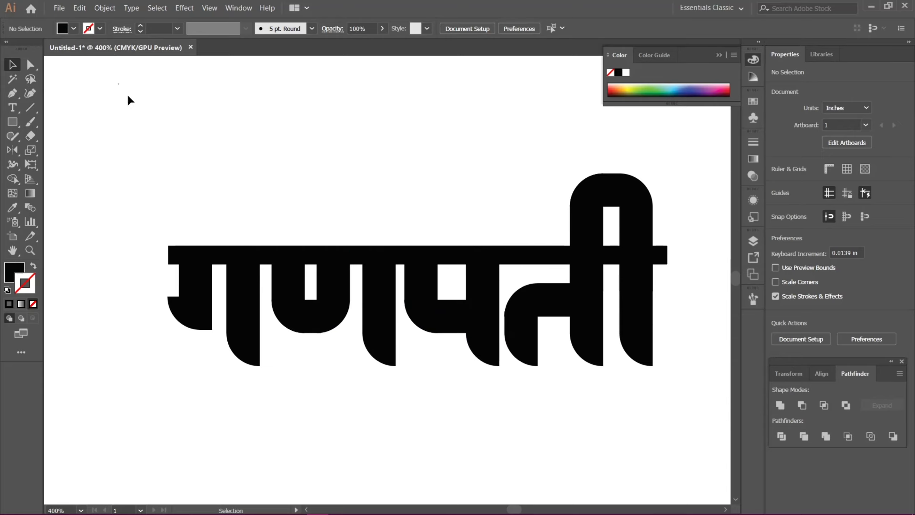
{"action": "left_click_drag", "start_coordinate": [127, 94], "coordinate": [695, 436]}
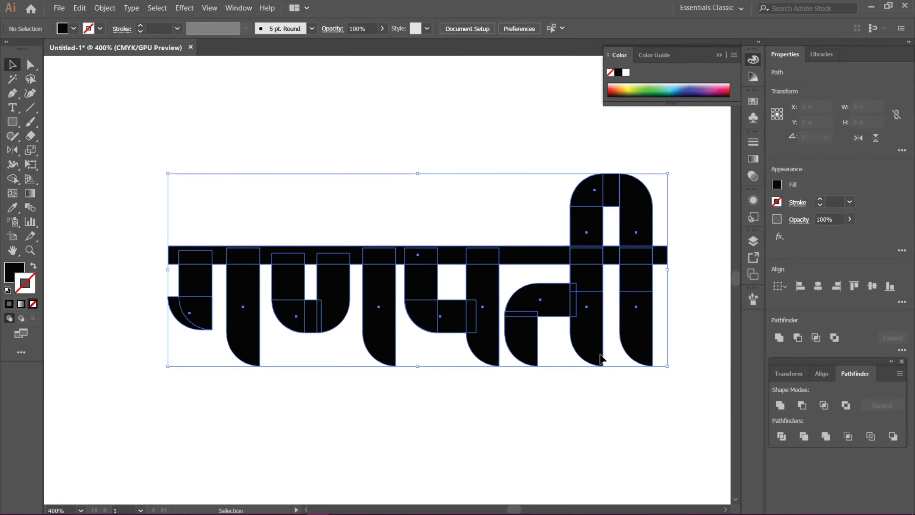
{"action": "left_click", "coordinate": [105, 8]}
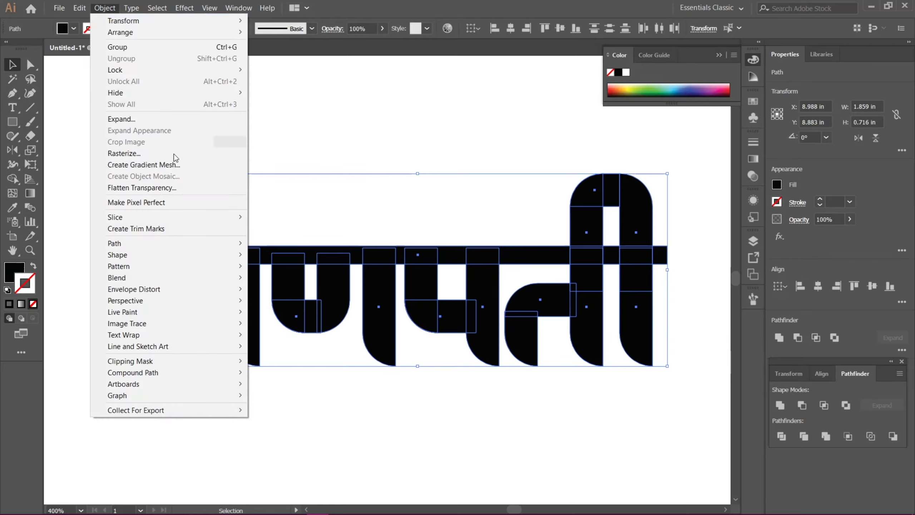
{"action": "left_click", "coordinate": [173, 117]}
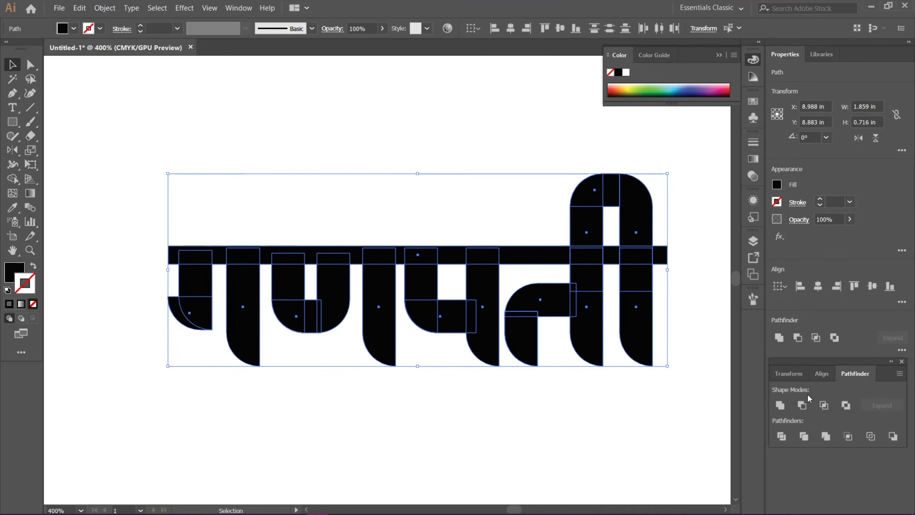
{"action": "left_click", "coordinate": [238, 7]}
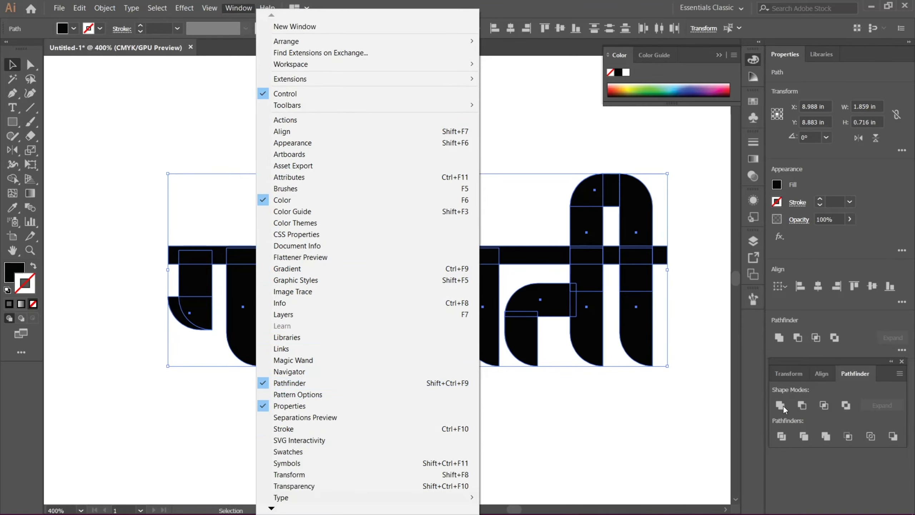
{"action": "left_click", "coordinate": [680, 412]}
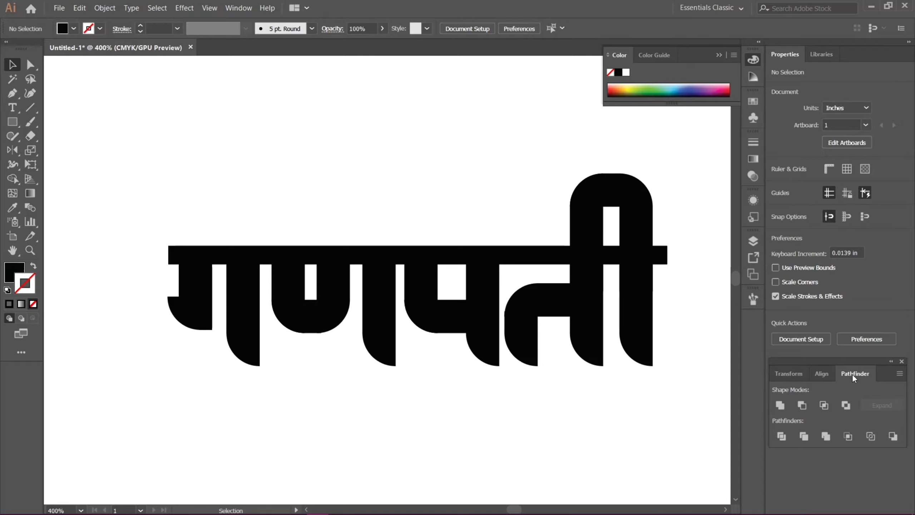
{"action": "left_click", "coordinate": [781, 405]}
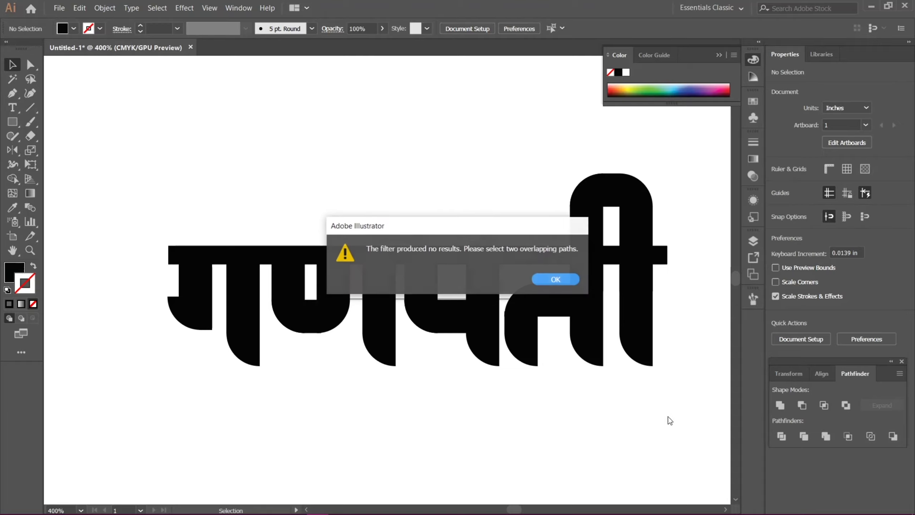
{"action": "left_click", "coordinate": [568, 280]}
- Unite all overlapping stems, crossbars, curves and the headline of the word गणपती into one black shape
{"action": "left_click_drag", "start_coordinate": [141, 114], "coordinate": [702, 421]}
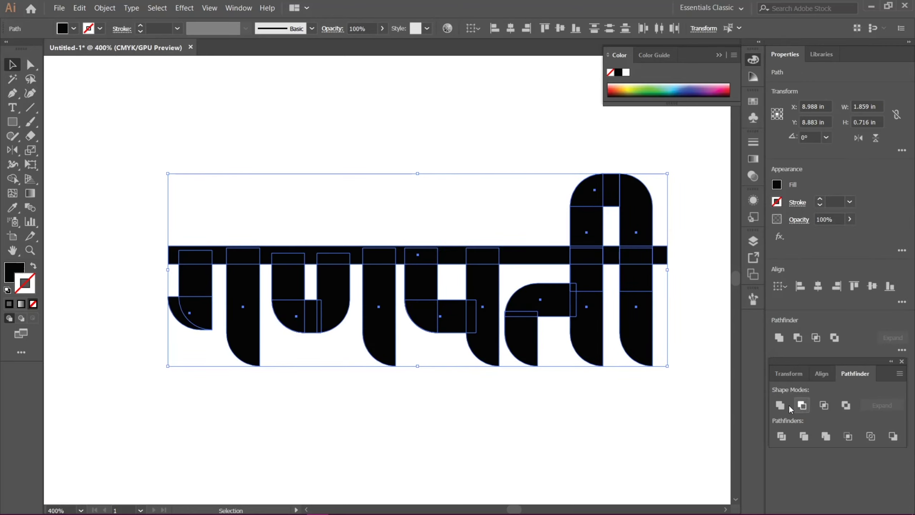
{"action": "left_click", "coordinate": [780, 406]}
{"action": "left_click", "coordinate": [658, 404]}
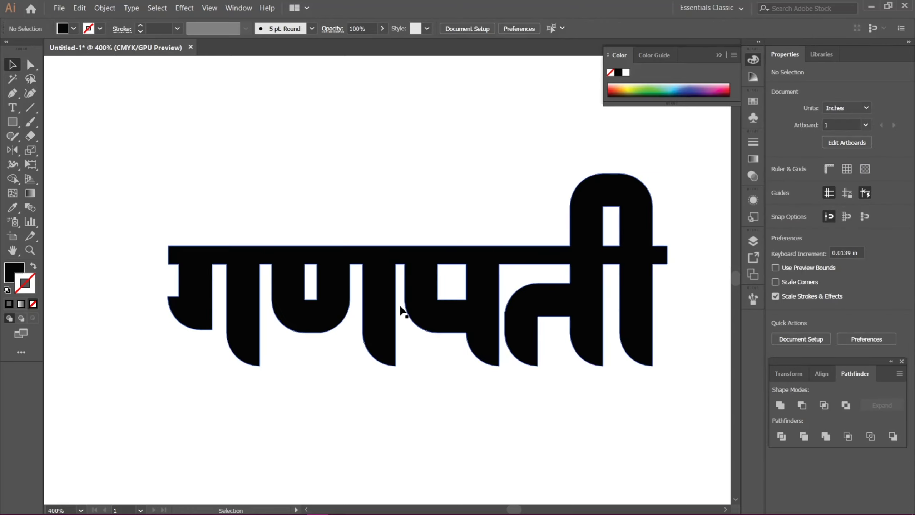
- Draw a black circle about 0.543 in in diameter on an empty area away from the finished word
{"action": "scroll", "coordinate": [531, 385], "scroll_direction": "right", "scroll_amount": 10}
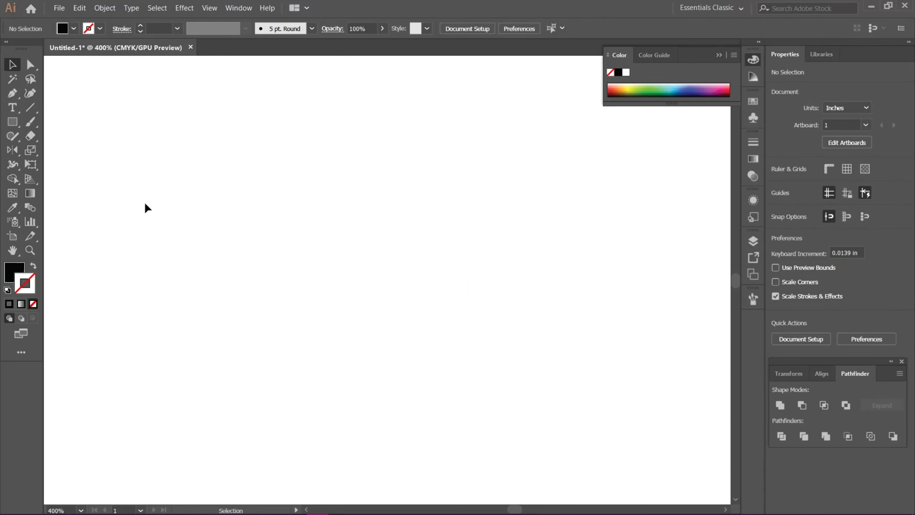
{"action": "left_click", "coordinate": [11, 123]}
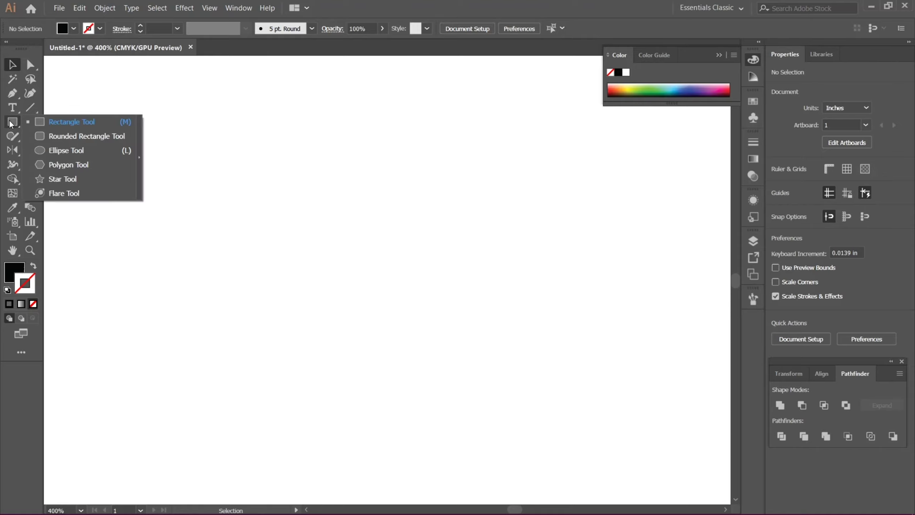
{"action": "left_click", "coordinate": [76, 151]}
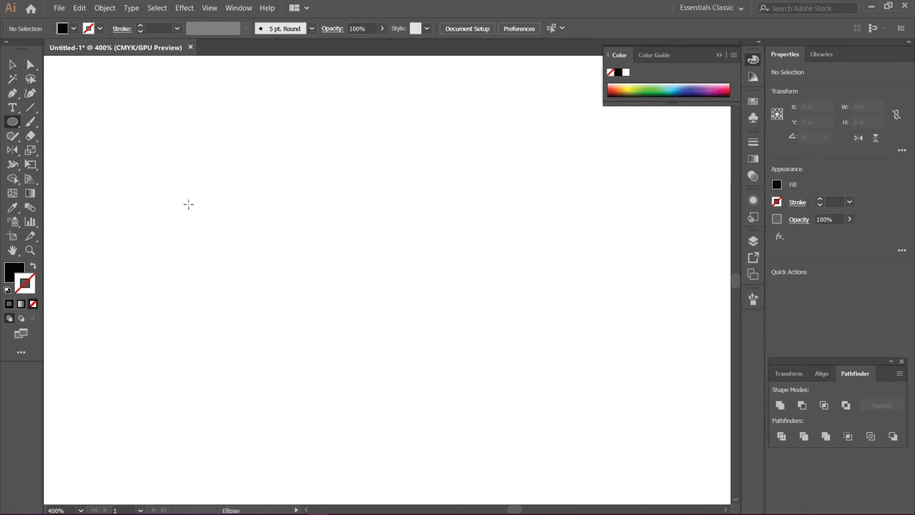
{"action": "left_click_drag", "start_coordinate": [192, 190], "coordinate": [339, 335]}
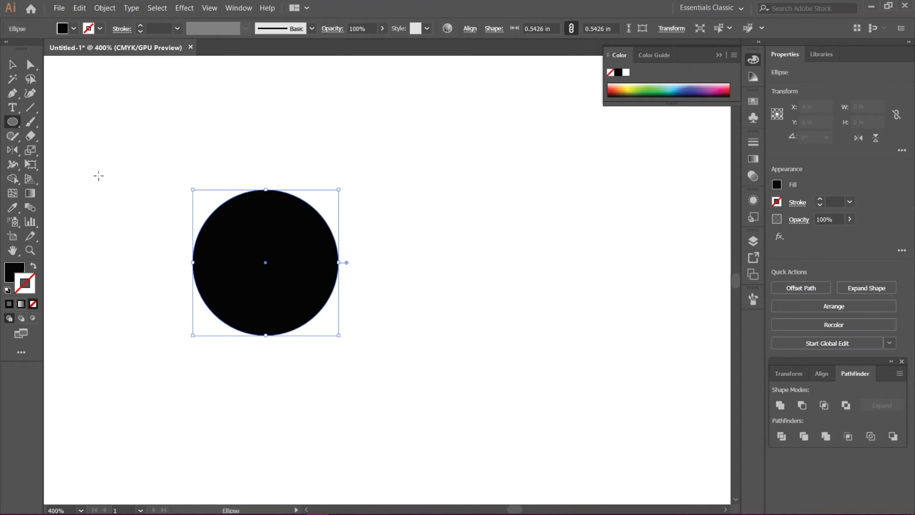
- Duplicate the circle, centre the copy on the original and shrink it to roughly two thirds of its size
{"action": "left_click", "coordinate": [14, 64]}
{"action": "key", "text": "a"}
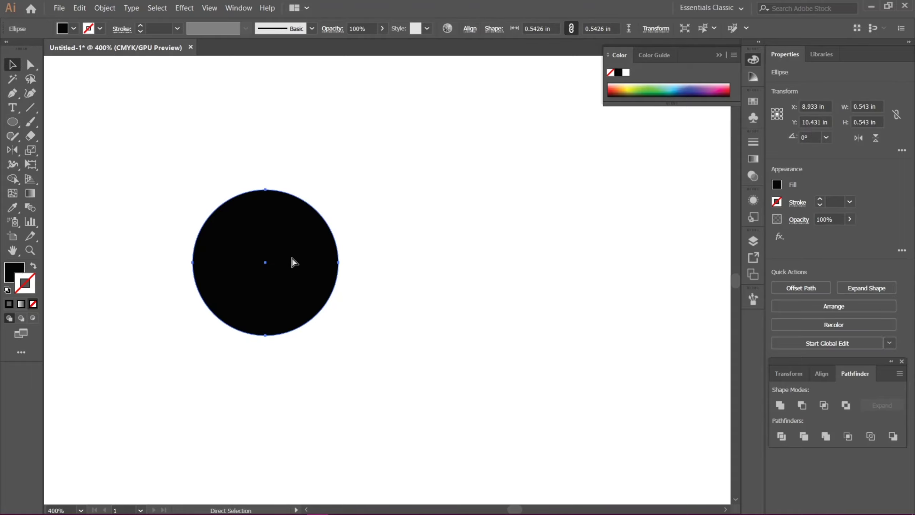
{"action": "left_click_drag", "start_coordinate": [285, 259], "coordinate": [408, 279]}
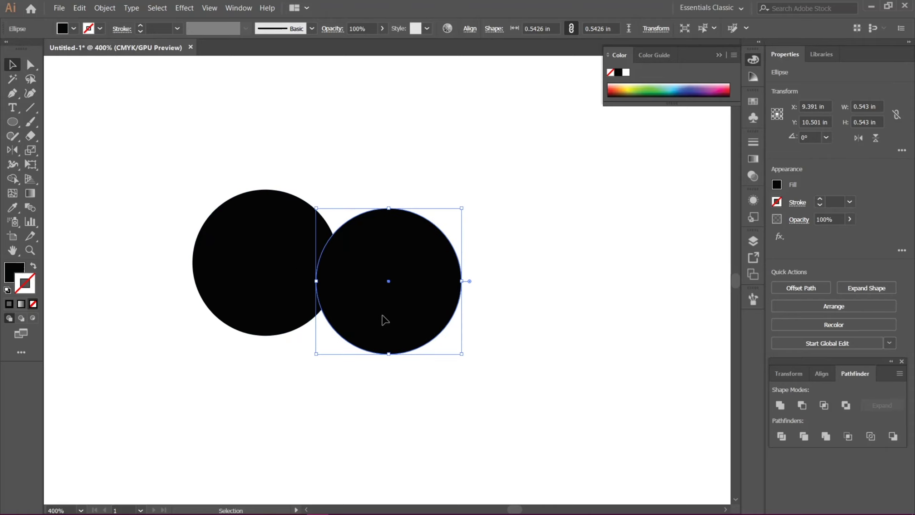
{"action": "left_click_drag", "start_coordinate": [385, 320], "coordinate": [271, 302]}
{"action": "left_click_drag", "start_coordinate": [339, 337], "coordinate": [323, 309]}
{"action": "left_click", "coordinate": [343, 289]}
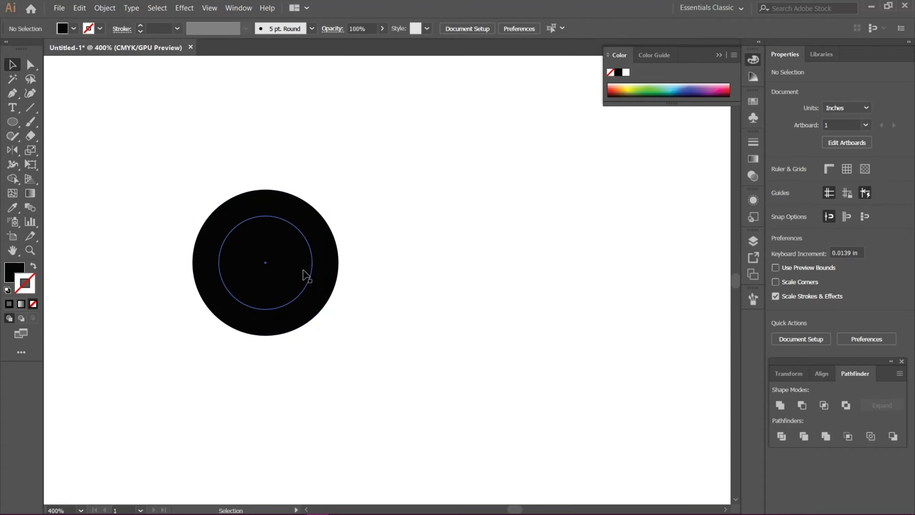
- Subtract the smaller inner circle from the larger one to form a ring
{"action": "left_click", "coordinate": [333, 290], "text": "shift"}
{"action": "left_click", "coordinate": [328, 287], "text": "shift"}
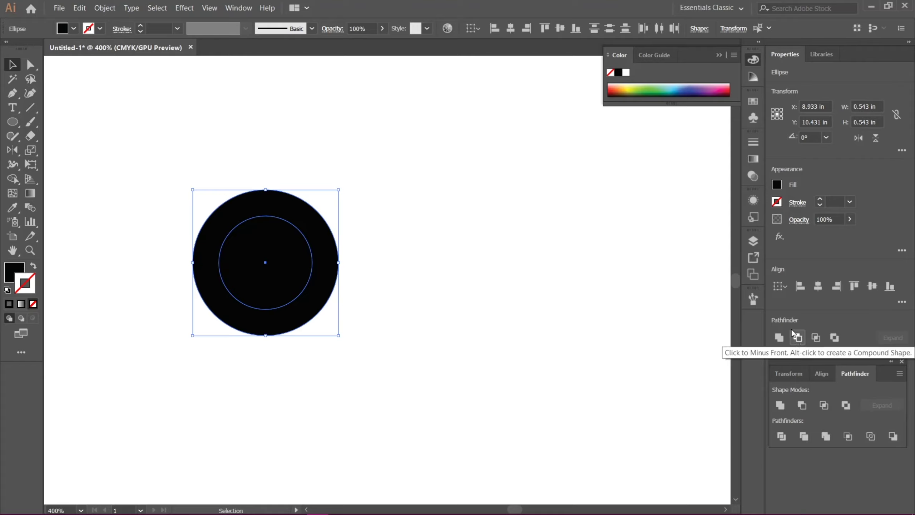
{"action": "left_click", "coordinate": [798, 337]}
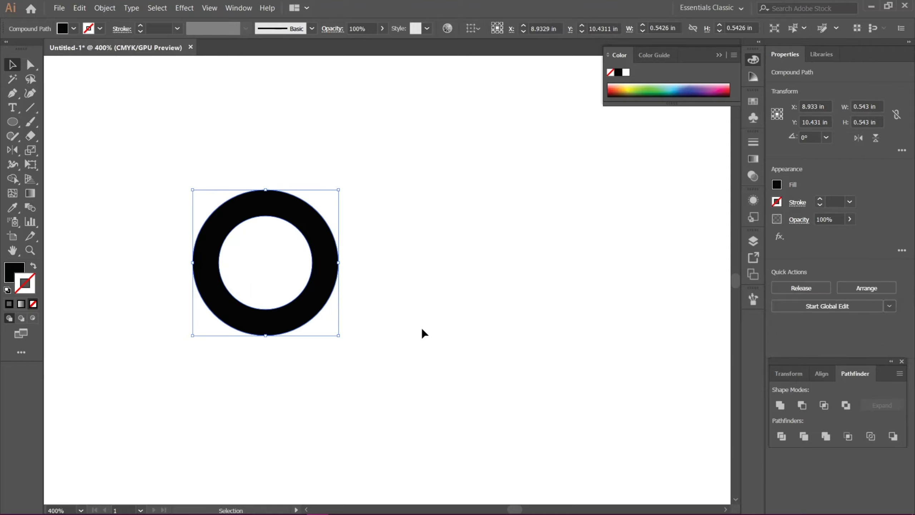
{"action": "left_click", "coordinate": [415, 297]}
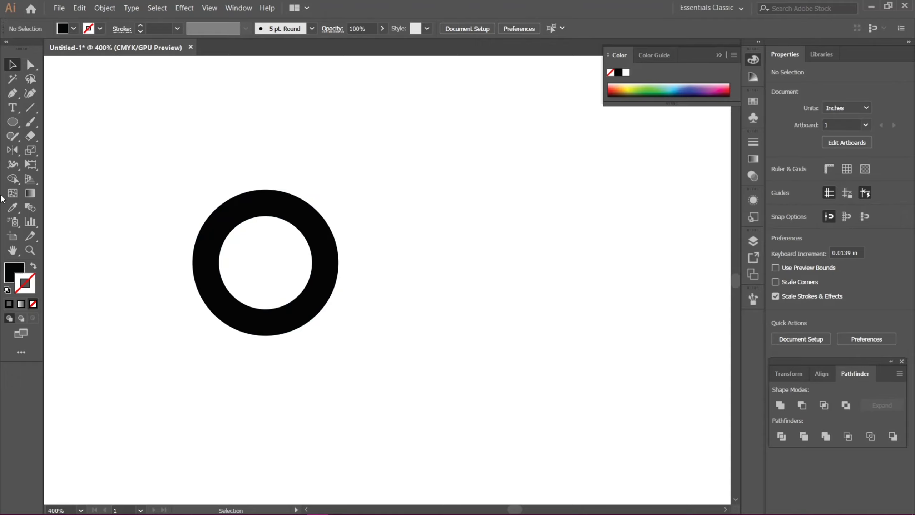
- Draw a rectangle about 0.358 x 0.706 in covering the ring's right half, starting from its vertical centre line
{"action": "left_click", "coordinate": [14, 124]}
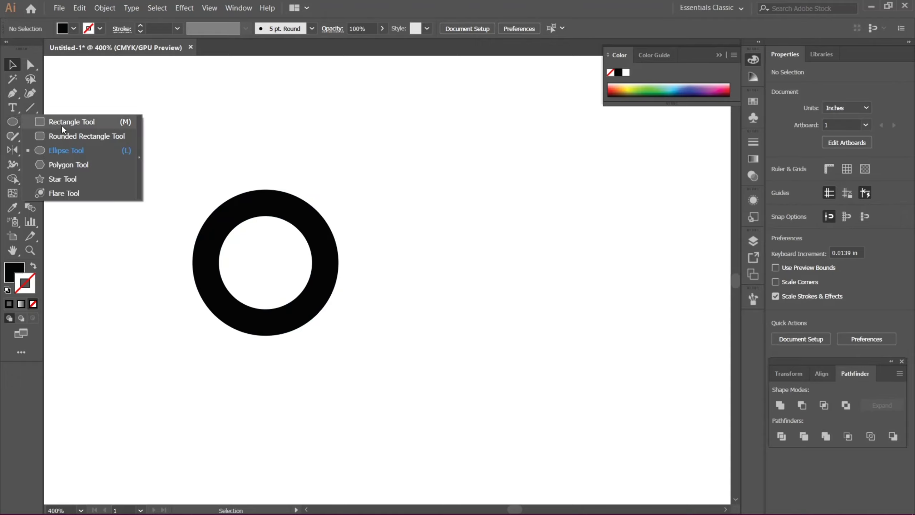
{"action": "left_click", "coordinate": [62, 123]}
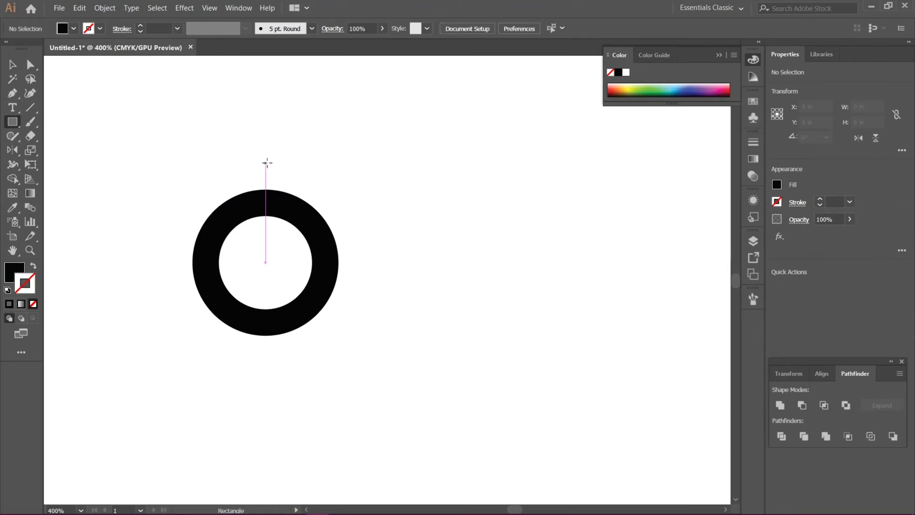
{"action": "left_click_drag", "start_coordinate": [265, 162], "coordinate": [363, 351]}
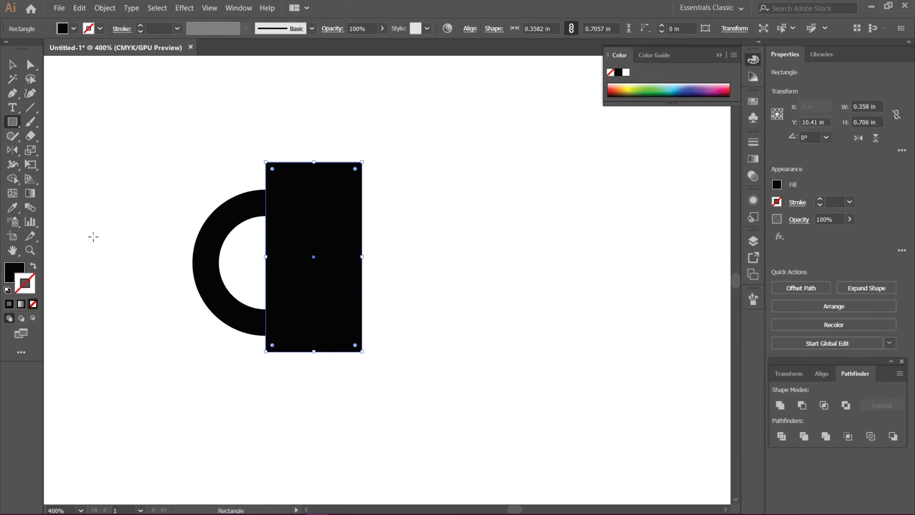
{"action": "left_click", "coordinate": [9, 66]}
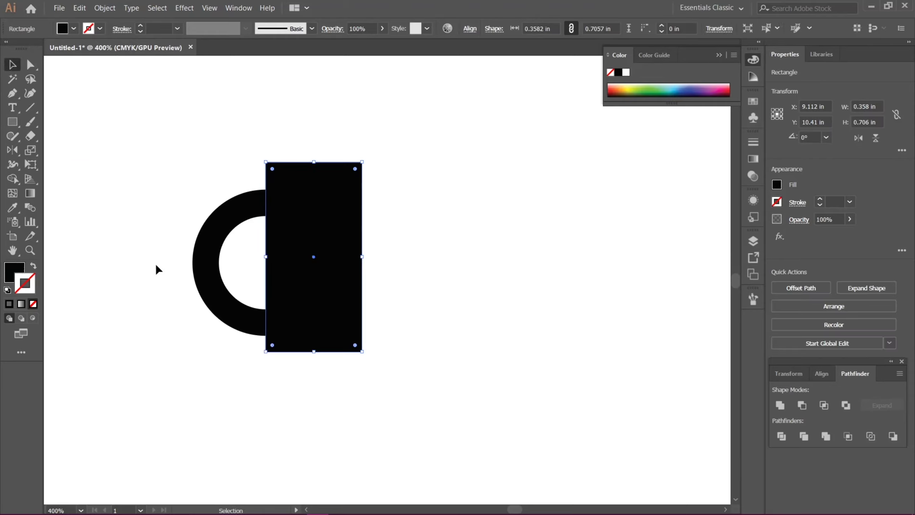
{"action": "left_click", "coordinate": [92, 237]}
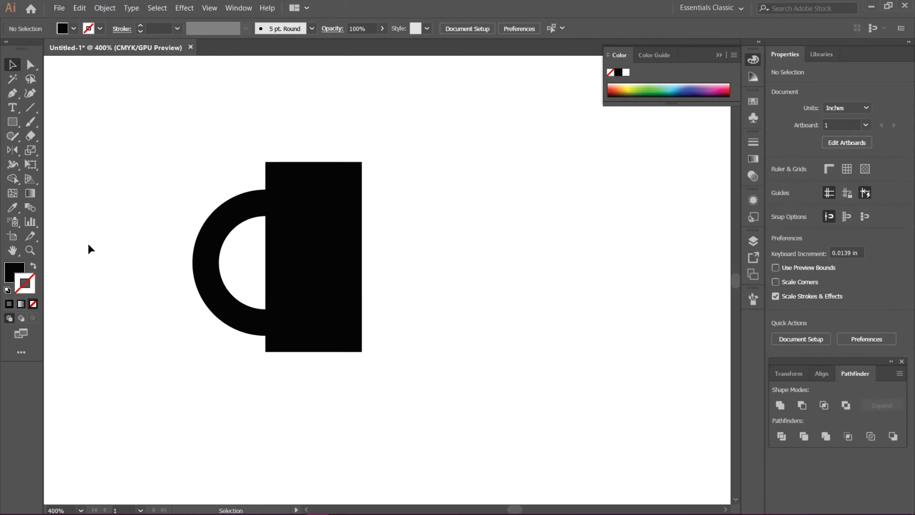
- Subtract the rectangle from the ring to leave the left half ring
{"action": "left_click", "coordinate": [234, 308]}
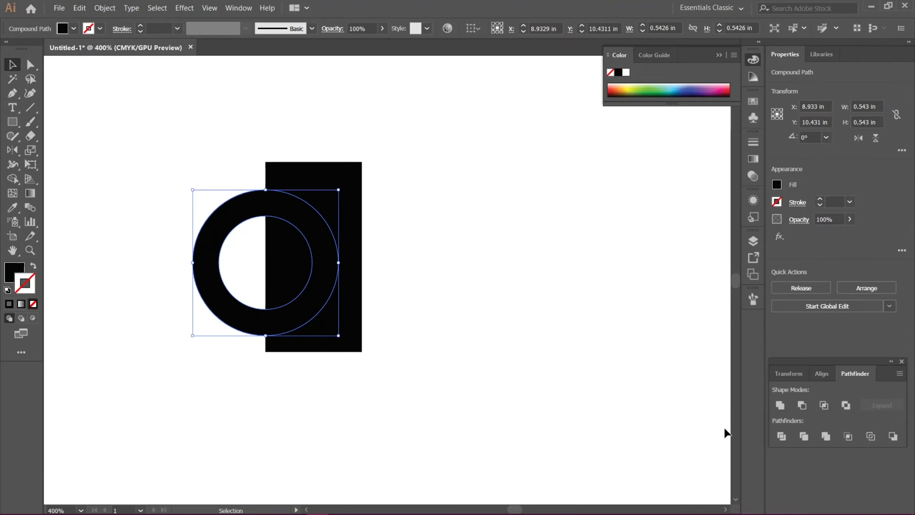
{"action": "left_click", "coordinate": [554, 388]}
{"action": "left_click", "coordinate": [282, 323]}
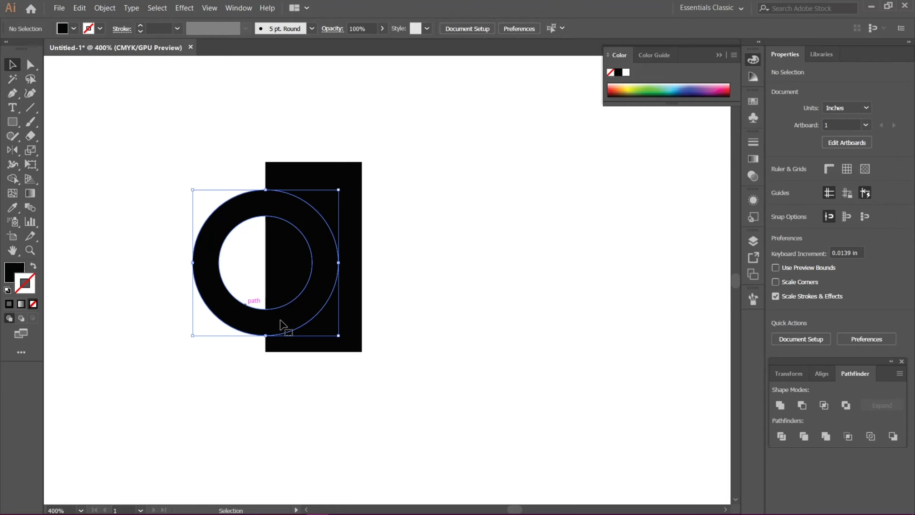
{"action": "left_click", "coordinate": [349, 351], "text": "shift"}
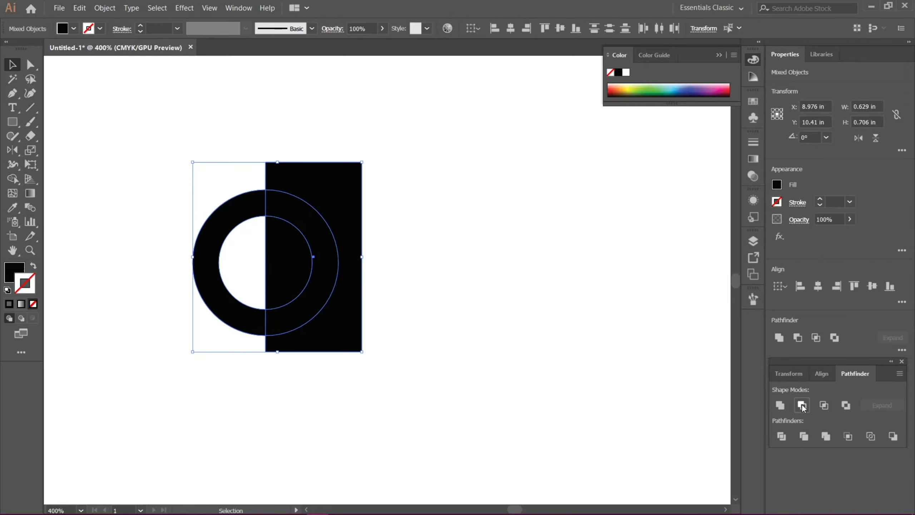
{"action": "left_click", "coordinate": [803, 406]}
{"action": "left_click", "coordinate": [537, 364]}
- Add a rectangular stem about 0.096 x 0.239 in at the half ring's lower end and copy it to the upper end
{"action": "key", "text": "m"}
{"action": "left_click_drag", "start_coordinate": [184, 232], "coordinate": [257, 360]}
{"action": "left_click", "coordinate": [12, 65]}
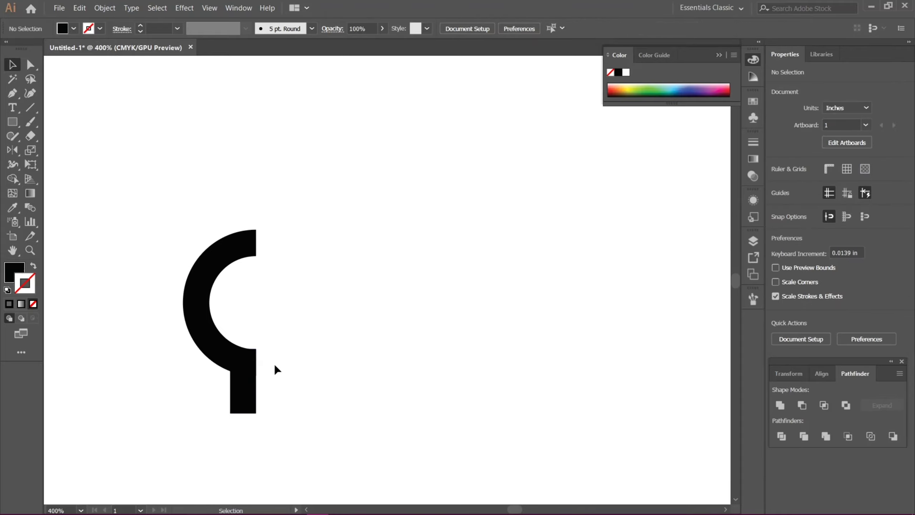
{"action": "left_click_drag", "start_coordinate": [256, 411], "coordinate": [257, 254]}
{"action": "left_click_drag", "start_coordinate": [253, 201], "coordinate": [226, 196]}
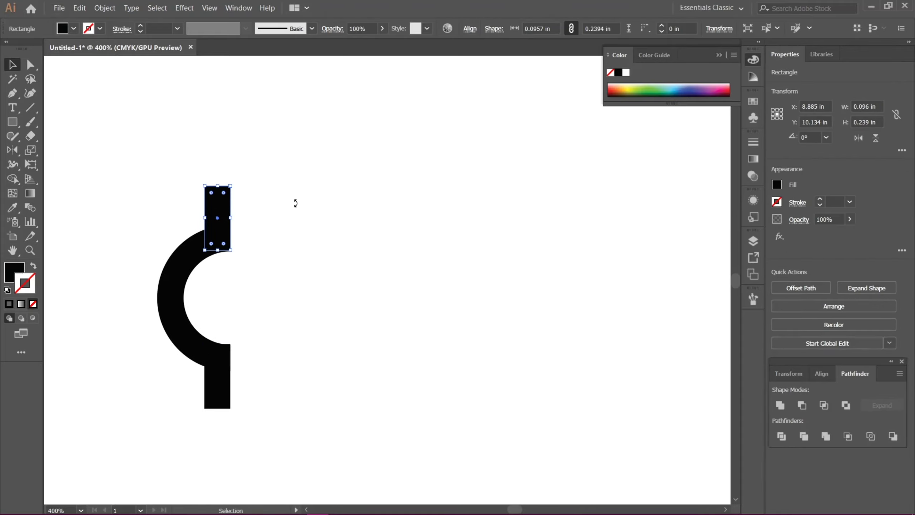
- Add a horizontal headline bar about 0.096 in thick across the top of the upper stem, extending to the right
{"action": "left_click_drag", "start_coordinate": [296, 203], "coordinate": [425, 198]}
{"action": "left_click", "coordinate": [401, 362]}
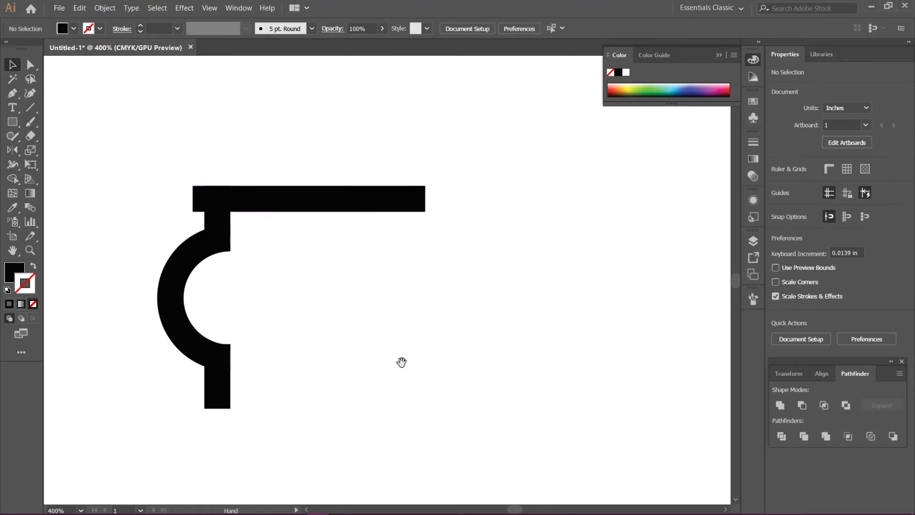
{"action": "left_click_drag", "start_coordinate": [401, 362], "coordinate": [378, 331]}
- Copy the half ring to the right and rotate the copy 180° so its open side faces the original
{"action": "left_click", "coordinate": [158, 288]}
{"action": "left_click_drag", "start_coordinate": [159, 288], "coordinate": [256, 283]}
{"action": "left_click_drag", "start_coordinate": [305, 184], "coordinate": [244, 359]}
{"action": "left_click_drag", "start_coordinate": [302, 280], "coordinate": [318, 280]}
- Copy the upper and lower stems onto the ends of the right half ring and align the parts
{"action": "left_click_drag", "start_coordinate": [194, 202], "coordinate": [259, 203]}
{"action": "left_click_drag", "start_coordinate": [308, 254], "coordinate": [307, 260]}
{"action": "left_click", "coordinate": [371, 331]}
{"action": "left_click", "coordinate": [185, 324]}
{"action": "left_click_drag", "start_coordinate": [185, 325], "coordinate": [251, 325]}
{"action": "scroll", "coordinate": [329, 355], "scroll_direction": "right", "scroll_amount": 2}
{"action": "left_click", "coordinate": [336, 323]}
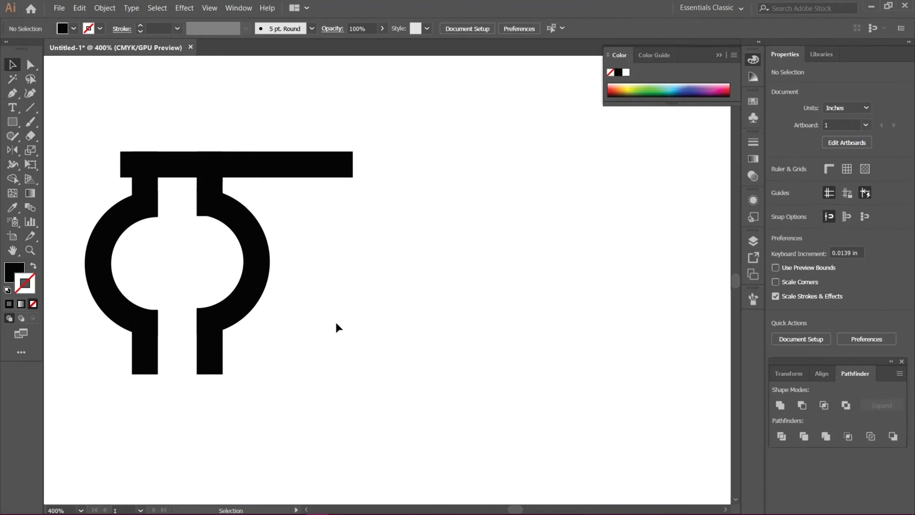
- Extend the first letter's lower right end with copied, rotated pieces and adjust their placement
{"action": "left_click_drag", "start_coordinate": [223, 374], "coordinate": [285, 418]}
{"action": "scroll", "coordinate": [255, 387], "scroll_direction": "up", "scroll_amount": 1}
{"action": "scroll", "coordinate": [254, 387], "scroll_direction": "left", "scroll_amount": 1}
{"action": "scroll", "coordinate": [386, 406], "scroll_direction": "left", "scroll_amount": 3}
{"action": "left_click", "coordinate": [241, 372]}
{"action": "left_click_drag", "start_coordinate": [260, 374], "coordinate": [197, 397]}
{"action": "scroll", "coordinate": [198, 398], "scroll_direction": "right", "scroll_amount": 2}
{"action": "left_click_drag", "start_coordinate": [378, 415], "coordinate": [274, 216]}
{"action": "left_click_drag", "start_coordinate": [299, 326], "coordinate": [315, 327]}
{"action": "left_click", "coordinate": [403, 345]}
- Copy the left half ring to the right of the first letter as the next letter's bowl
{"action": "scroll", "coordinate": [205, 295], "scroll_direction": "right", "scroll_amount": 2}
{"action": "left_click_drag", "start_coordinate": [127, 286], "coordinate": [342, 287]}
{"action": "left_click", "coordinate": [414, 252]}
- Add two full-height stems about 0.096 x 0.814 in beside the new half ring and extend the headline bar over them
{"action": "left_click", "coordinate": [236, 195]}
{"action": "left_click_drag", "start_coordinate": [236, 195], "coordinate": [387, 377]}
{"action": "scroll", "coordinate": [245, 175], "scroll_direction": "right", "scroll_amount": 2}
{"action": "left_click_drag", "start_coordinate": [245, 176], "coordinate": [471, 176]}
{"action": "left_click_drag", "start_coordinate": [317, 311], "coordinate": [358, 310]}
{"action": "scroll", "coordinate": [221, 314], "scroll_direction": "right", "scroll_amount": 1}
- Copy the half ring to the right of the two stems and rotate the copy so its open side faces up
{"action": "left_click_drag", "start_coordinate": [221, 314], "coordinate": [371, 298]}
{"action": "scroll", "coordinate": [268, 327], "scroll_direction": "right", "scroll_amount": 3}
{"action": "left_click_drag", "start_coordinate": [268, 327], "coordinate": [343, 220]}
{"action": "scroll", "coordinate": [343, 221], "scroll_direction": "left", "scroll_amount": 1}
{"action": "left_click_drag", "start_coordinate": [330, 270], "coordinate": [386, 269]}
{"action": "scroll", "coordinate": [364, 342], "scroll_direction": "up", "scroll_amount": 1}
{"action": "scroll", "coordinate": [268, 303], "scroll_direction": "down", "scroll_amount": 2}
- Copy the pair of full-height stems to the right of the U-shaped half ring and extend the headline bar past them
{"action": "left_click", "coordinate": [139, 306]}
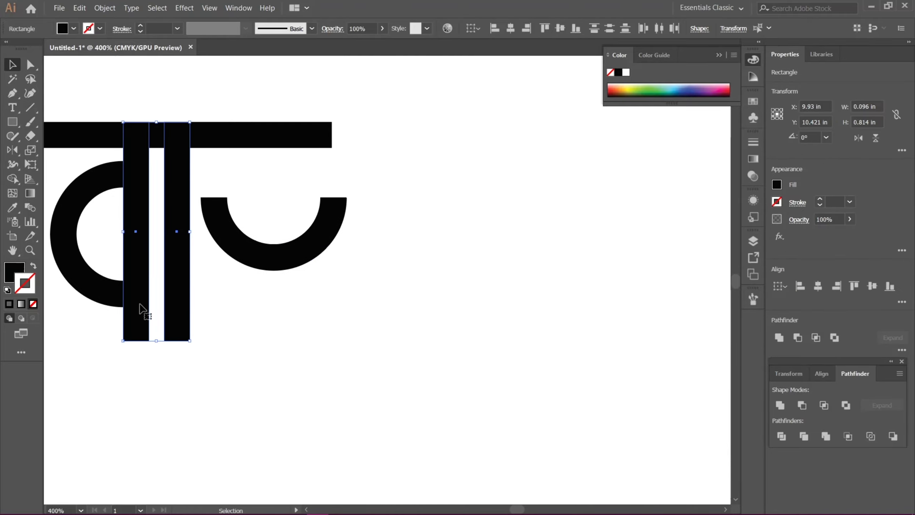
{"action": "left_click_drag", "start_coordinate": [139, 306], "coordinate": [477, 315]}
{"action": "scroll", "coordinate": [478, 316], "scroll_direction": "up", "scroll_amount": 2}
{"action": "left_click_drag", "start_coordinate": [328, 196], "coordinate": [552, 202]}
- Copy one full-height stem to the U-shaped half ring's right end, then rotate the copy about 90° and move it right
{"action": "left_click", "coordinate": [435, 272]}
{"action": "left_click_drag", "start_coordinate": [435, 272], "coordinate": [352, 272]}
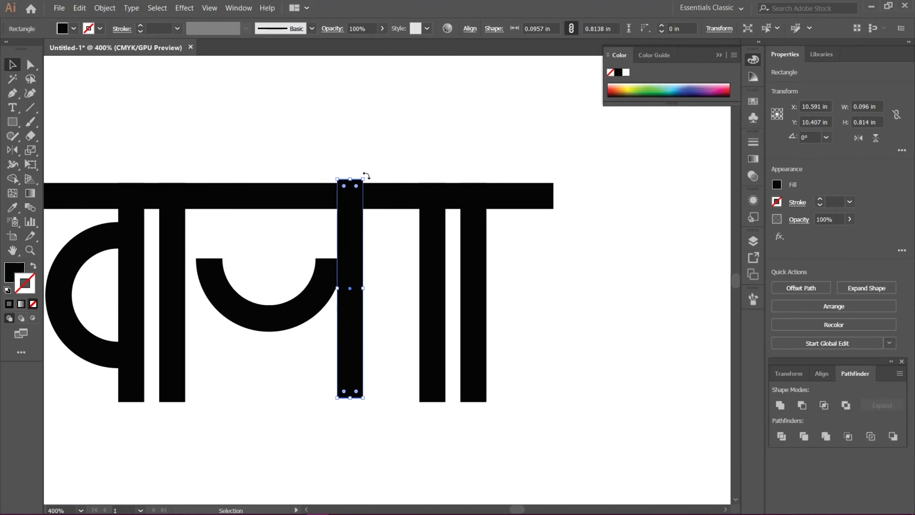
{"action": "left_click_drag", "start_coordinate": [363, 180], "coordinate": [461, 303]}
{"action": "left_click_drag", "start_coordinate": [421, 289], "coordinate": [491, 272]}
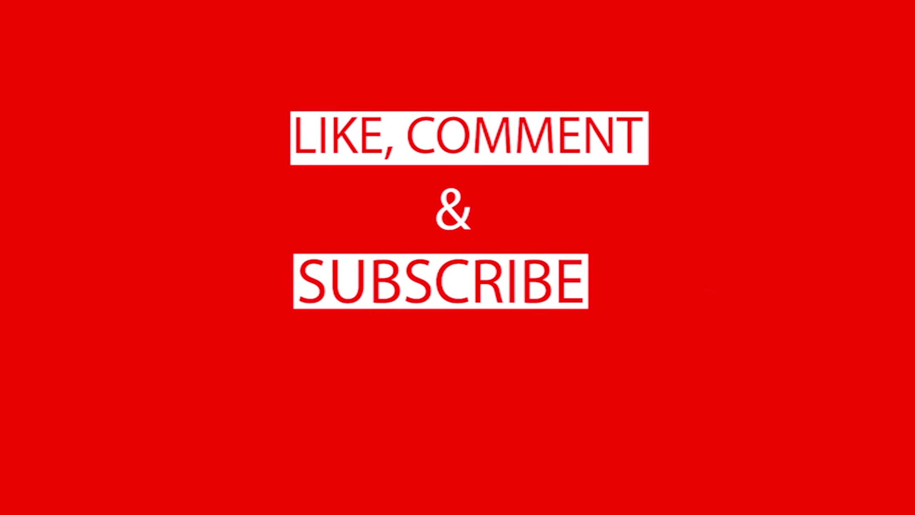